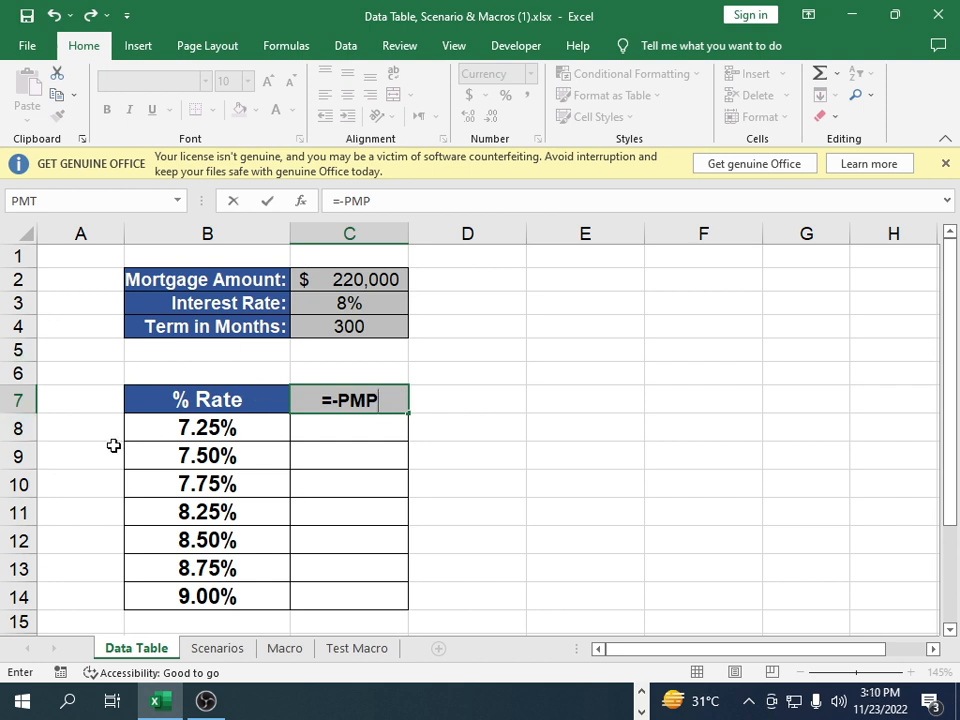
- Complete the payment formula in C7 as =-PMT(C3,C4,C2), using the interest rate, term and mortgage amount cells
key("BackSpace")
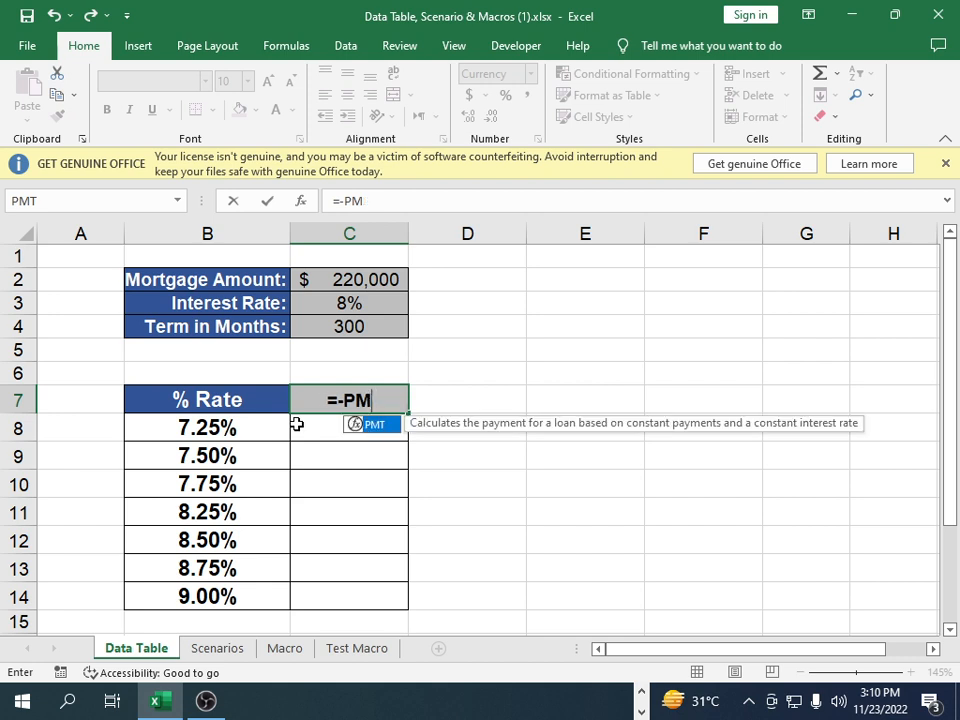
type("T(")
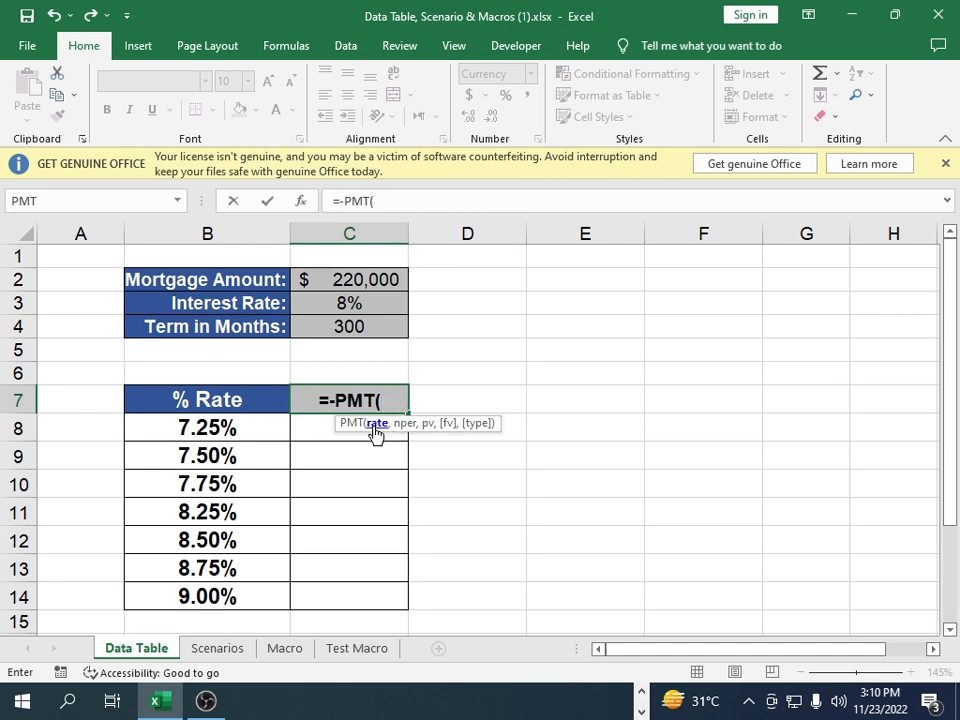
left_click(300, 201)
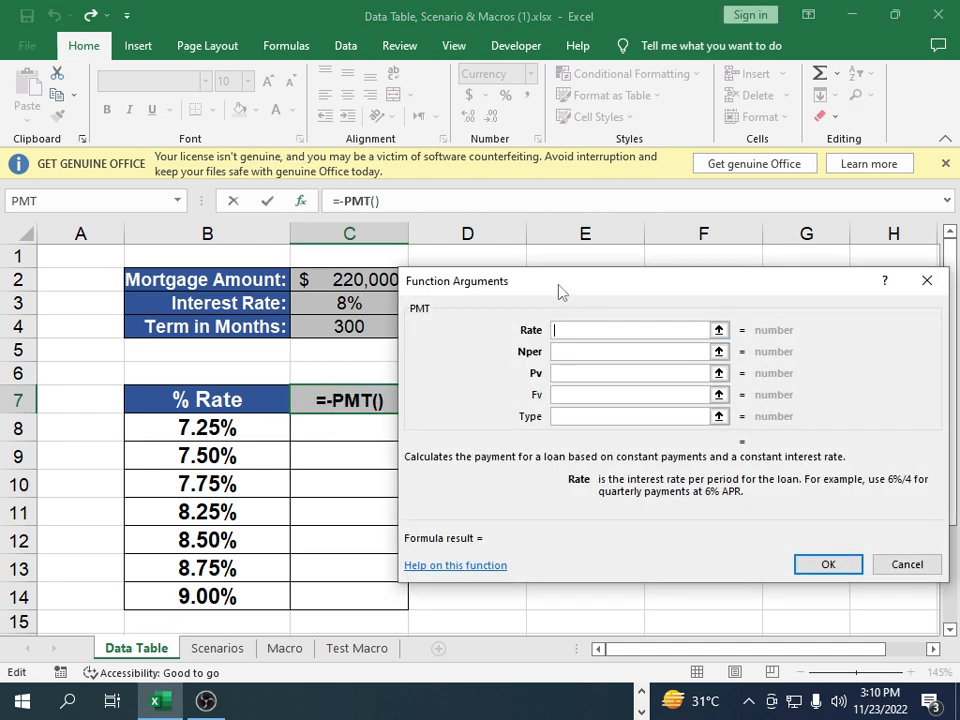
left_click_drag(559, 291, 593, 278)
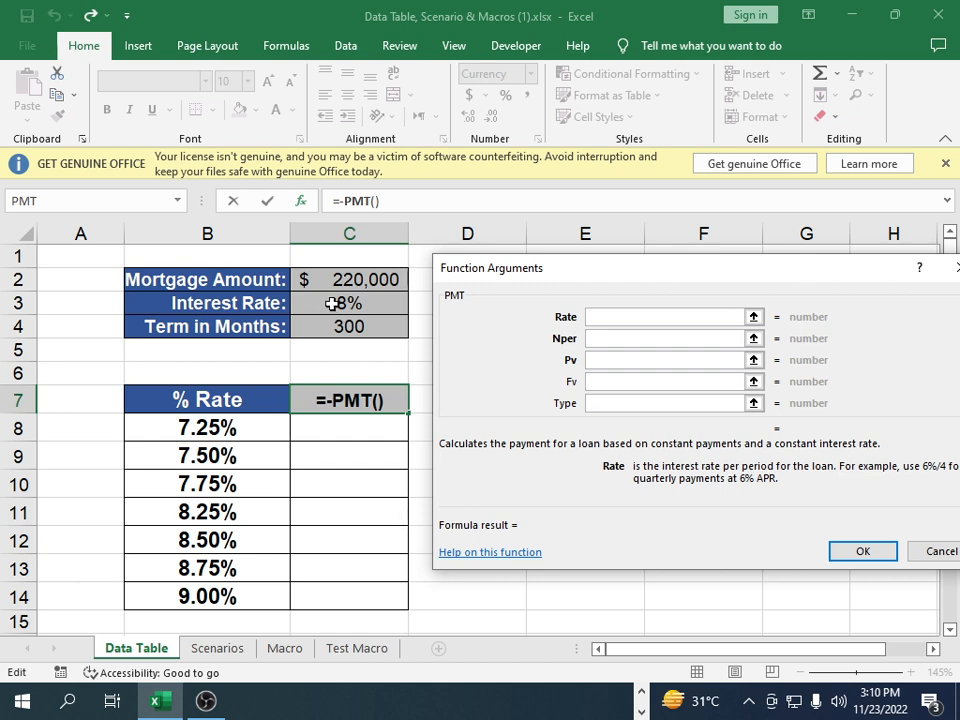
left_click(332, 304)
left_click(613, 338)
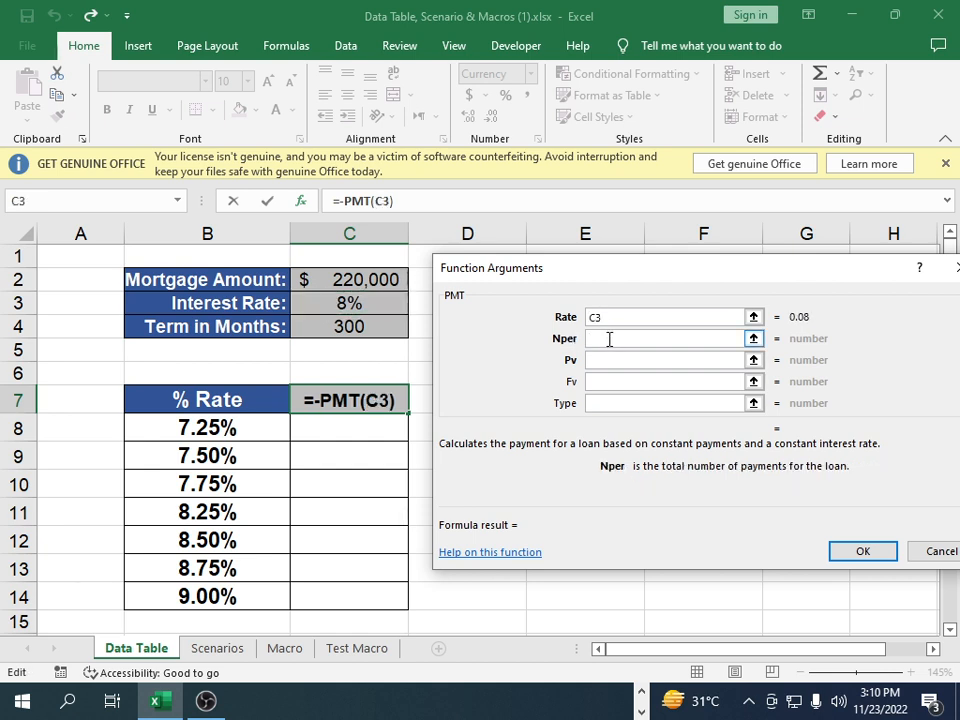
left_click(376, 324)
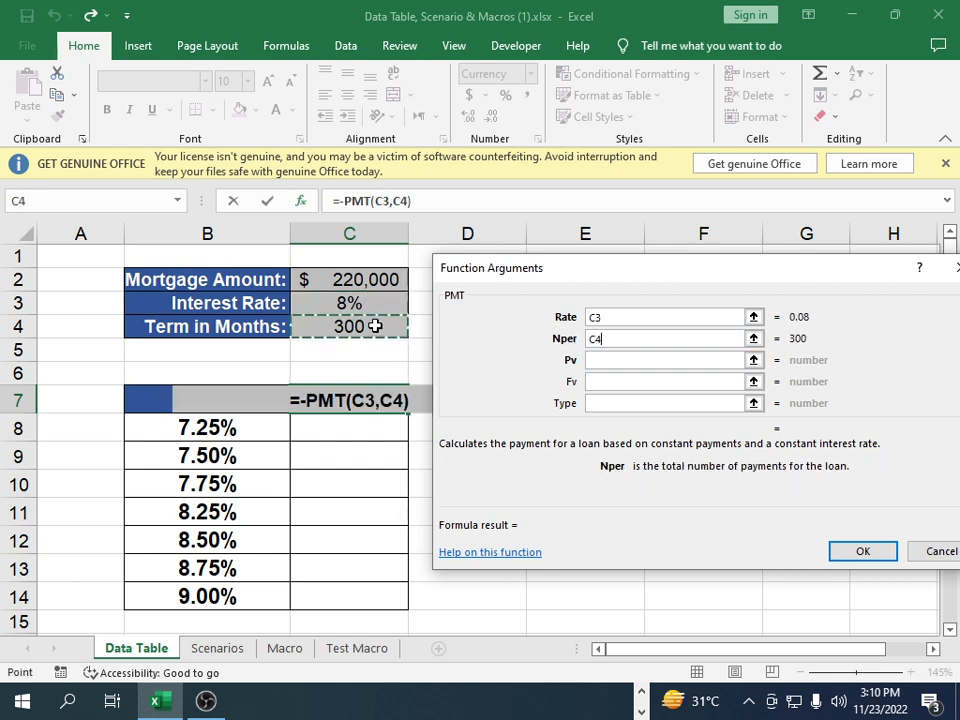
left_click(613, 360)
left_click(343, 279)
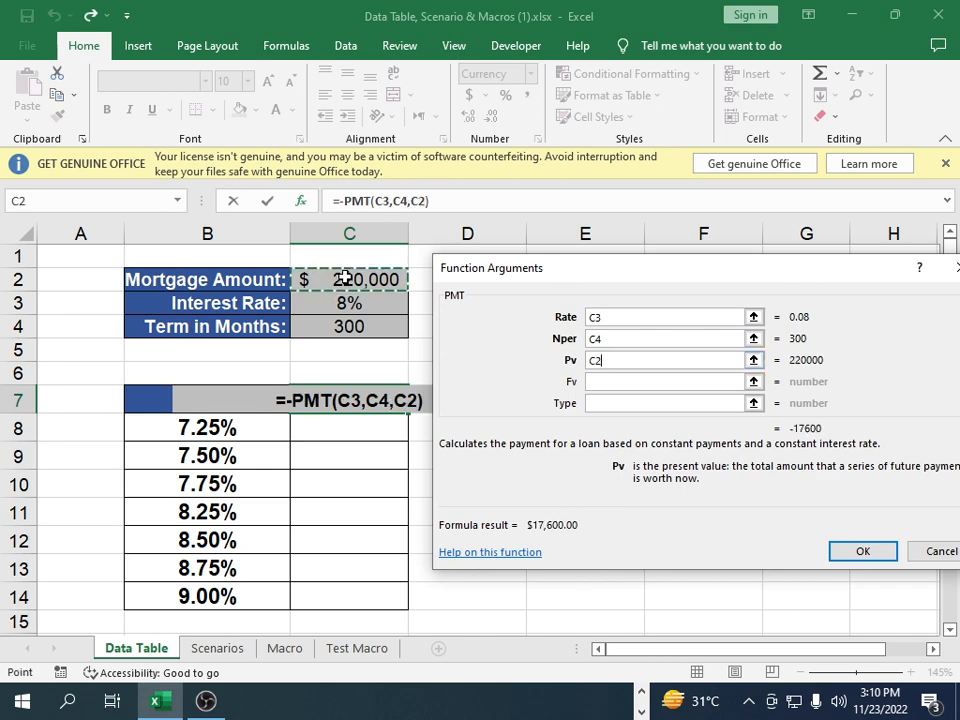
left_click(860, 553)
left_click(467, 521)
- Change the Rate argument of the PMT formula in C7 to C3/12 for a monthly rate
left_click(380, 397)
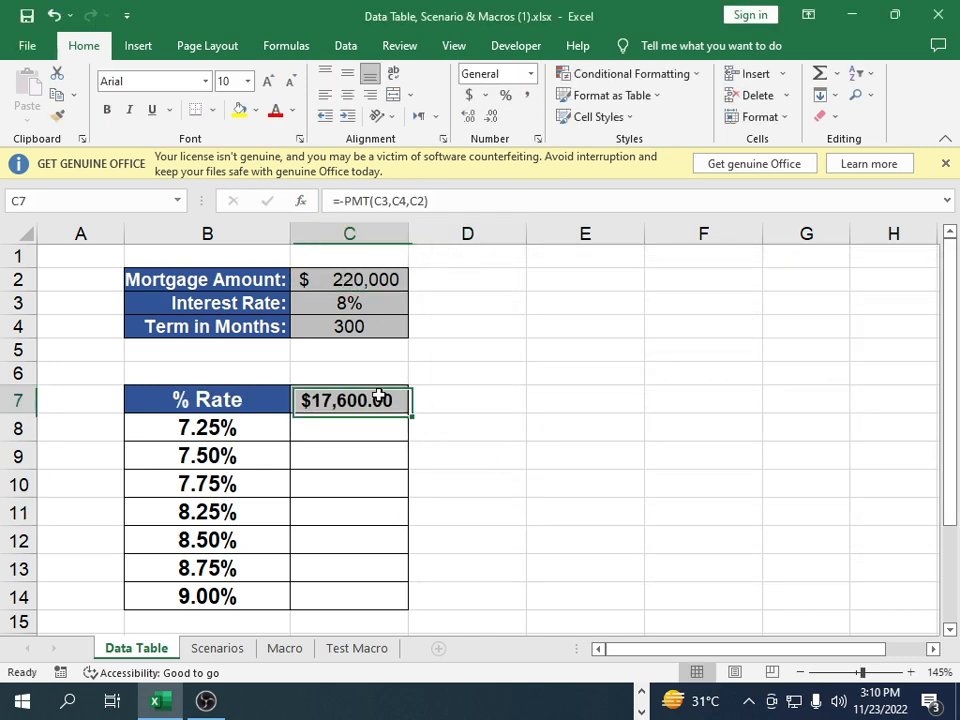
double_click(375, 403)
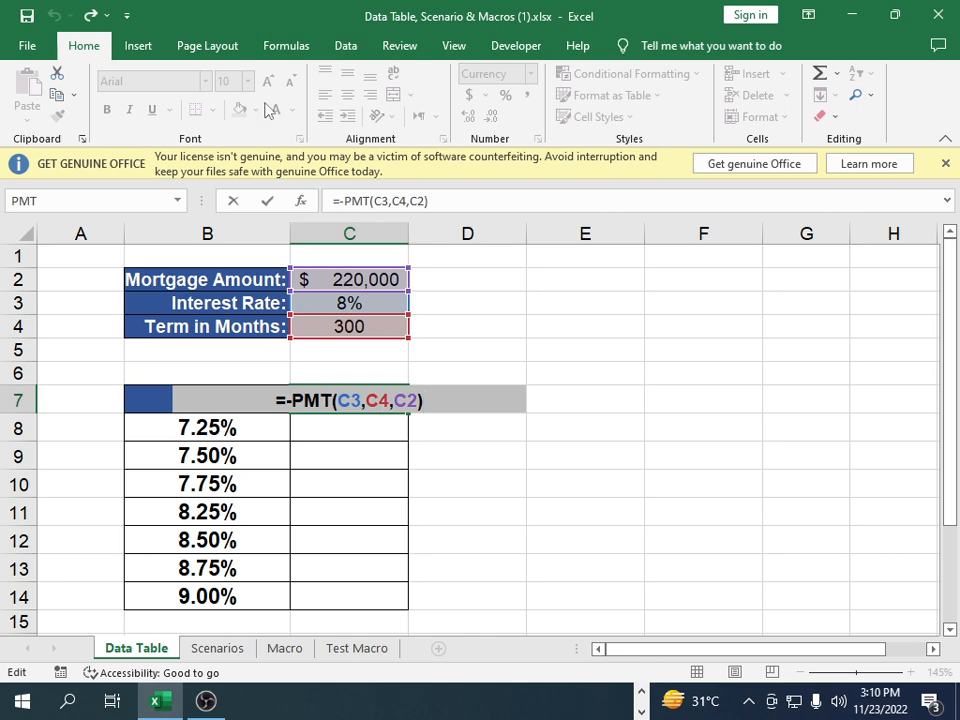
left_click(300, 201)
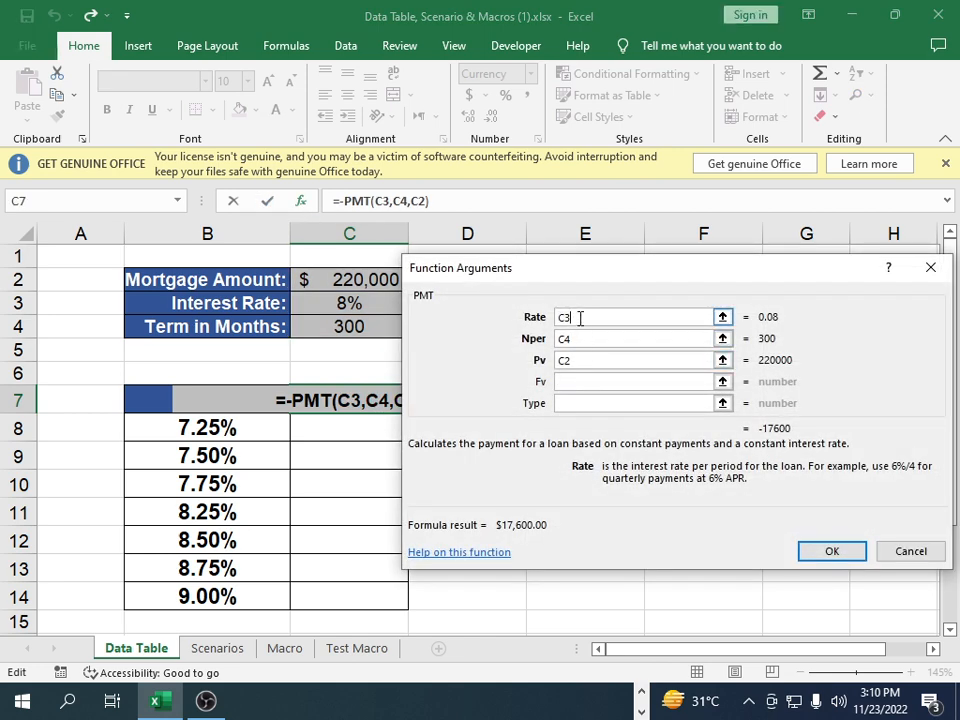
type("/")
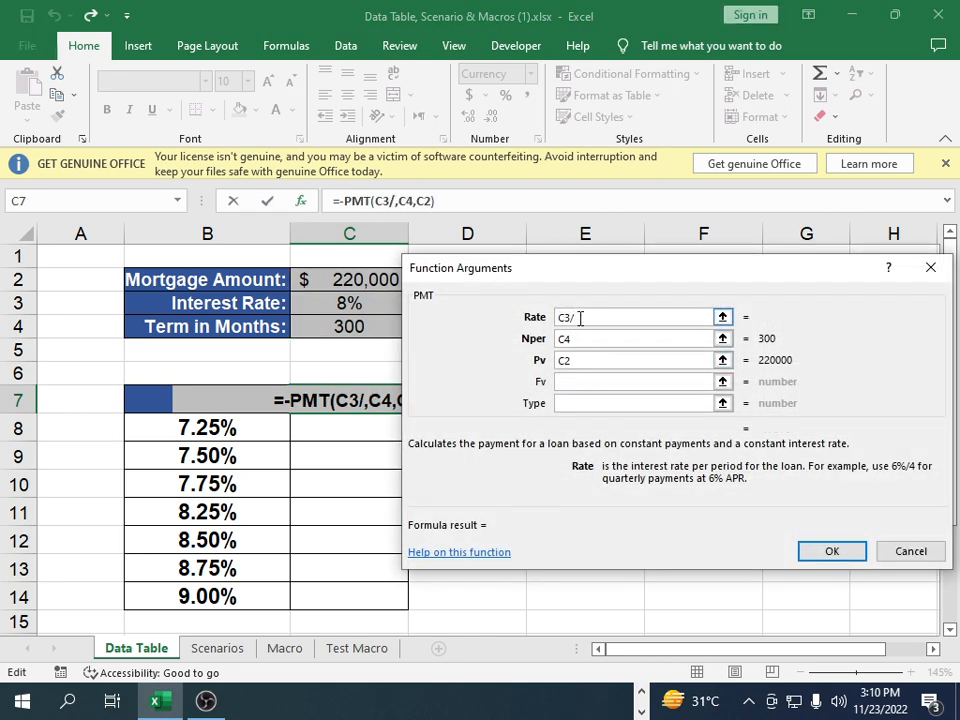
type("12")
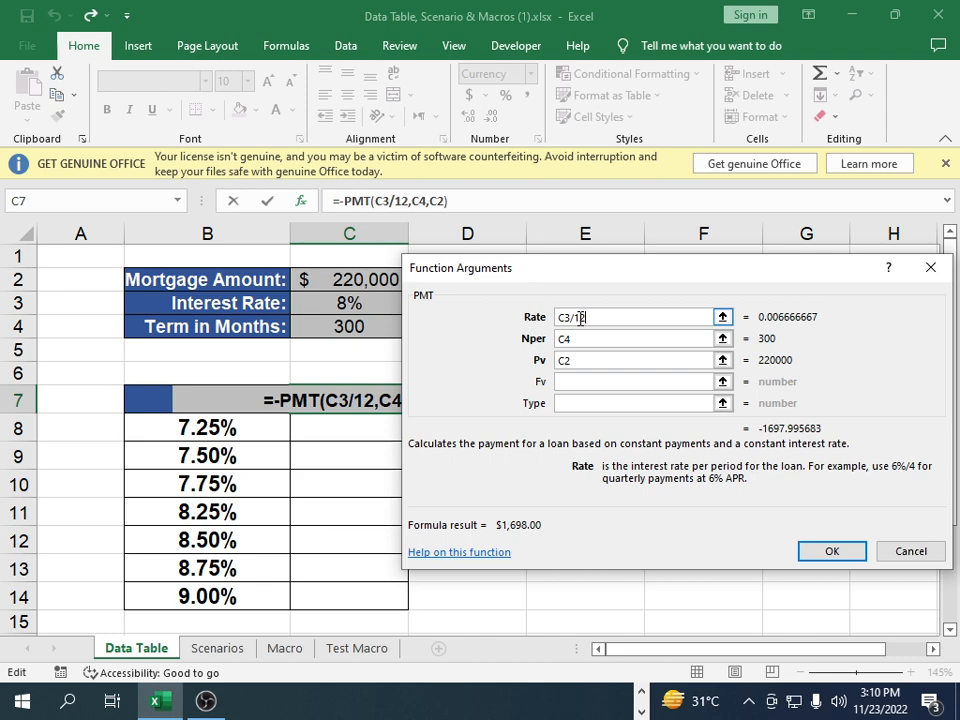
left_click(832, 551)
left_click(398, 457)
left_click(343, 401)
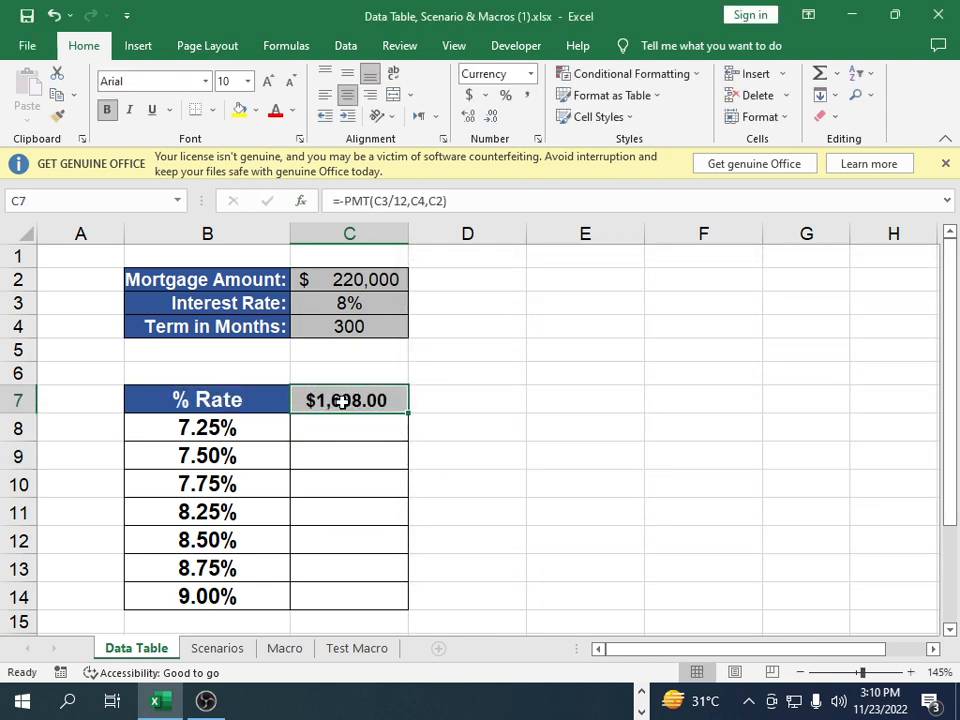
double_click(345, 398)
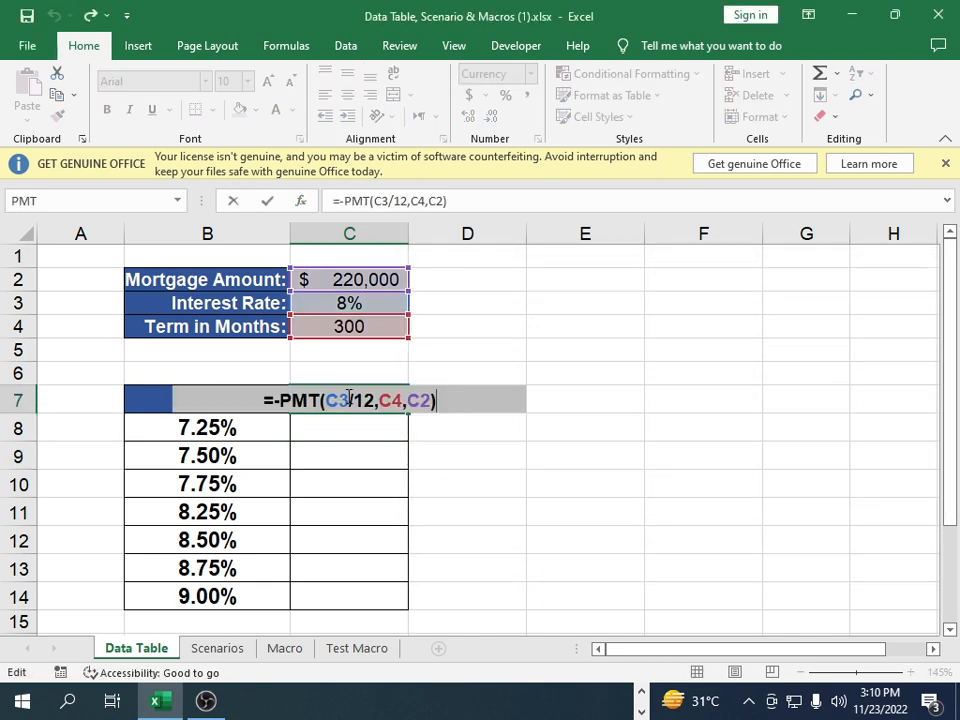
key("Return")
left_click(546, 456)
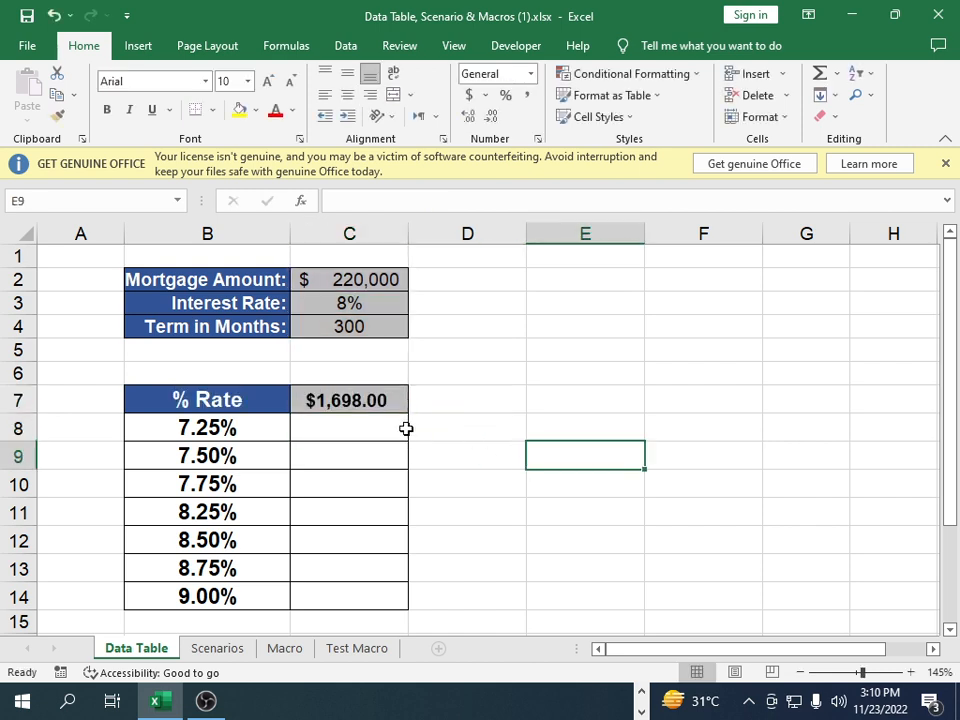
- Start a PMT formula in C8 beside the 7.25% rate, with B8/12 as its Rate argument
left_click(398, 428)
type("=")
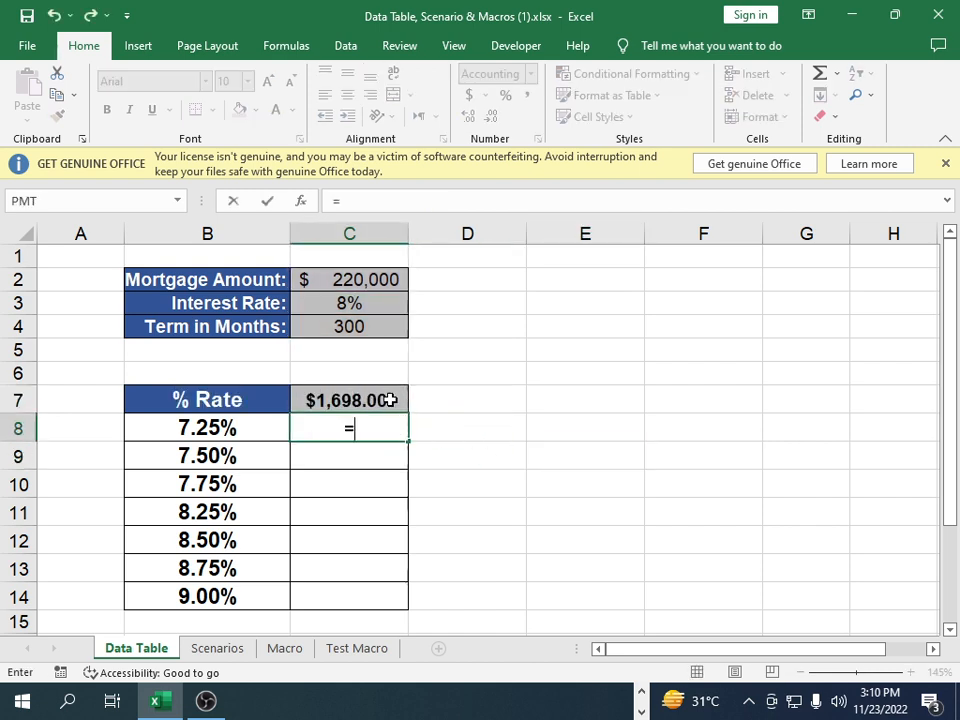
type("PMT")
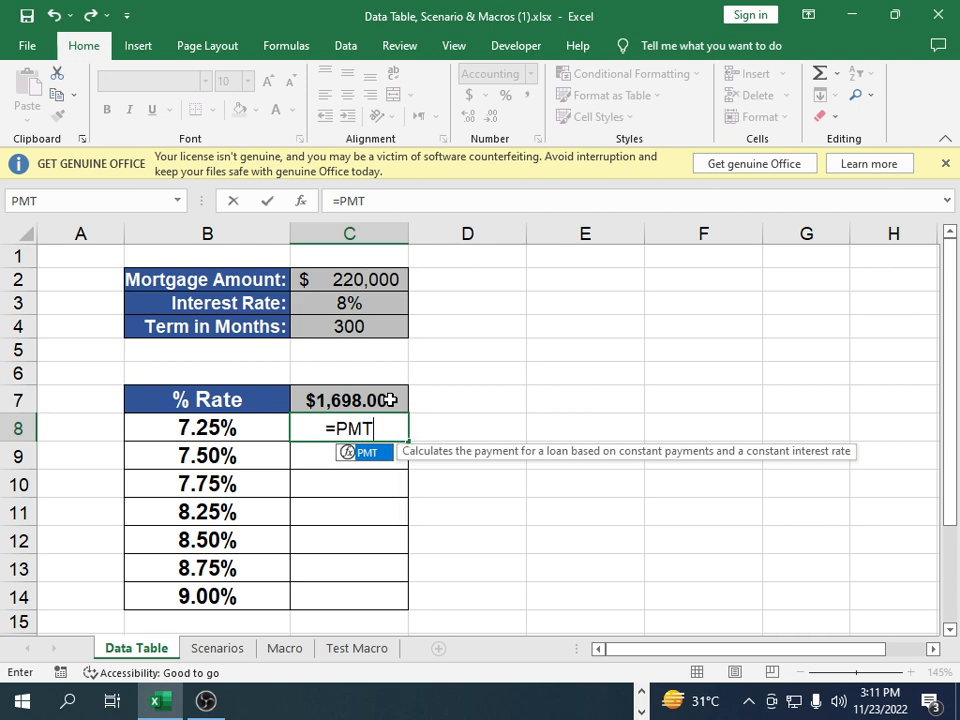
type("(")
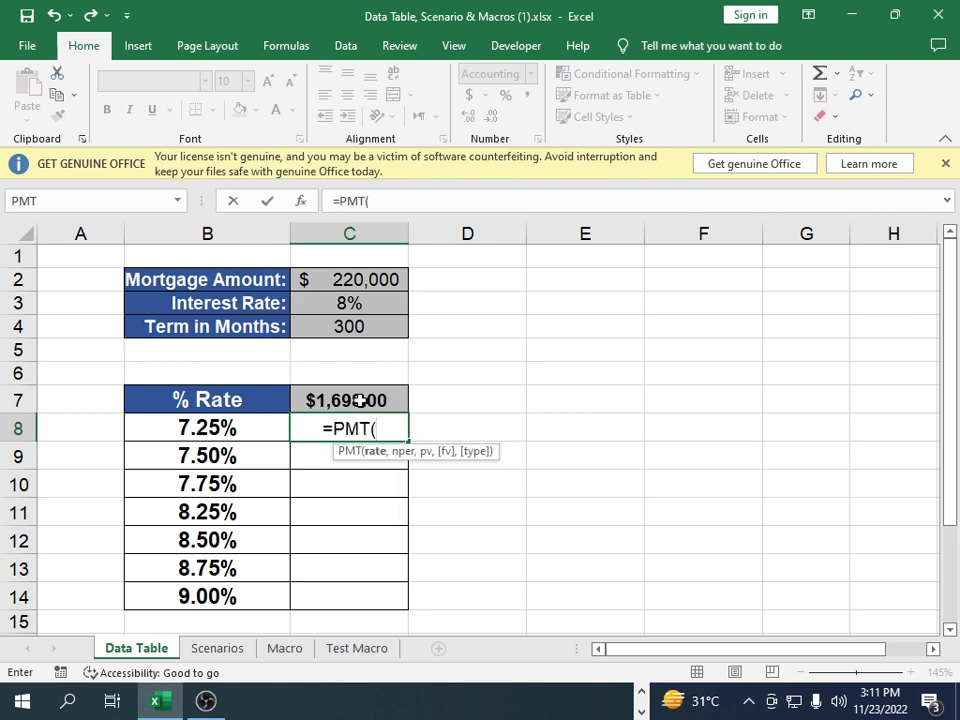
left_click(301, 200)
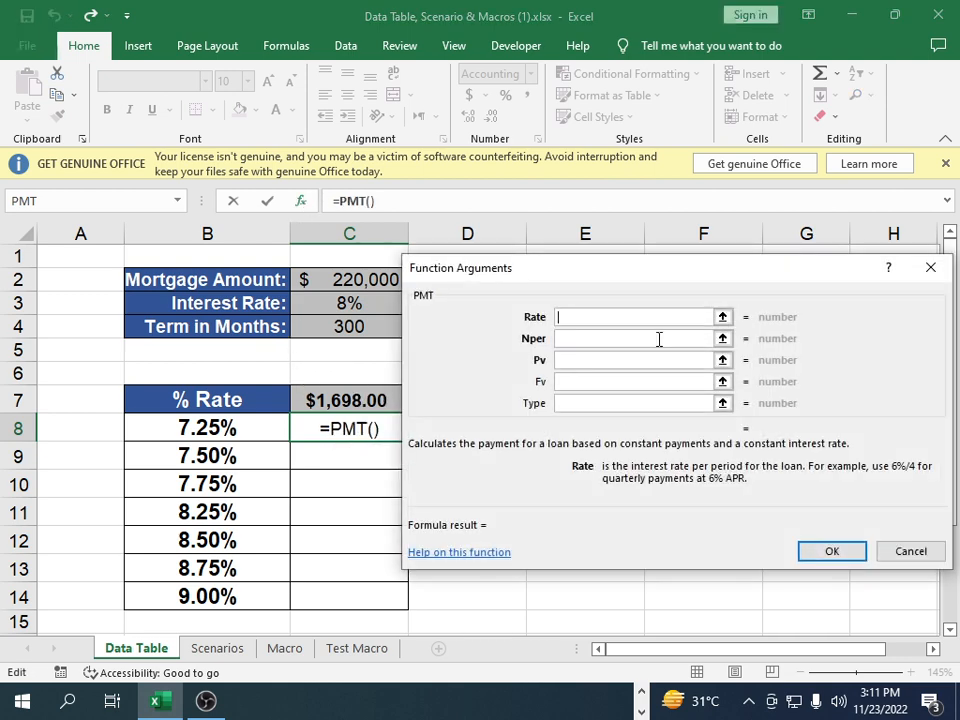
left_click_drag(536, 270, 574, 302)
left_click(248, 430)
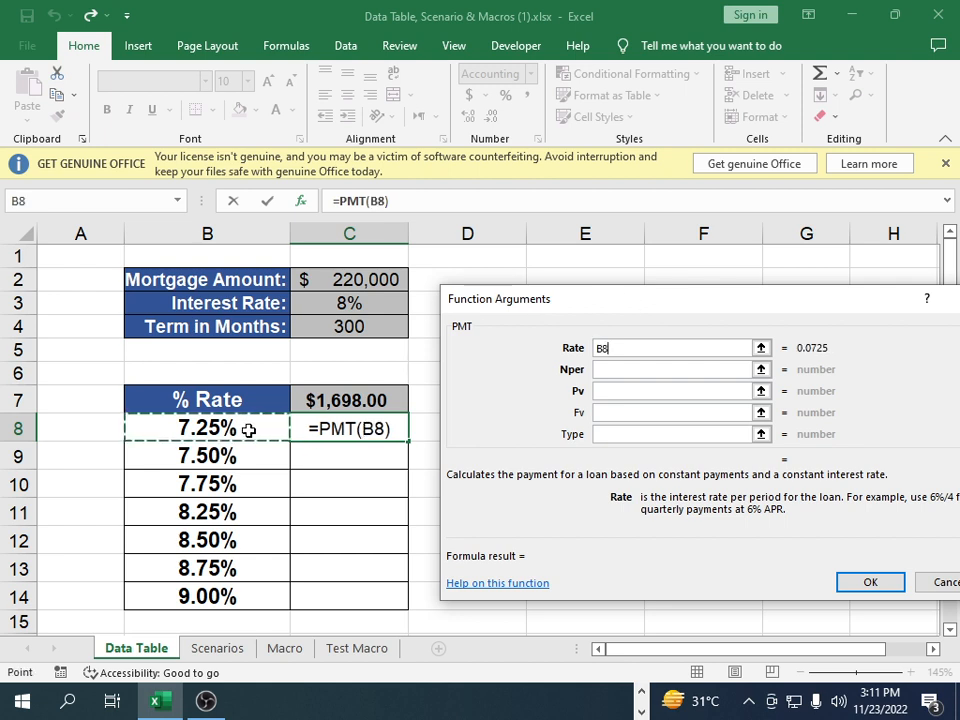
left_click(606, 369)
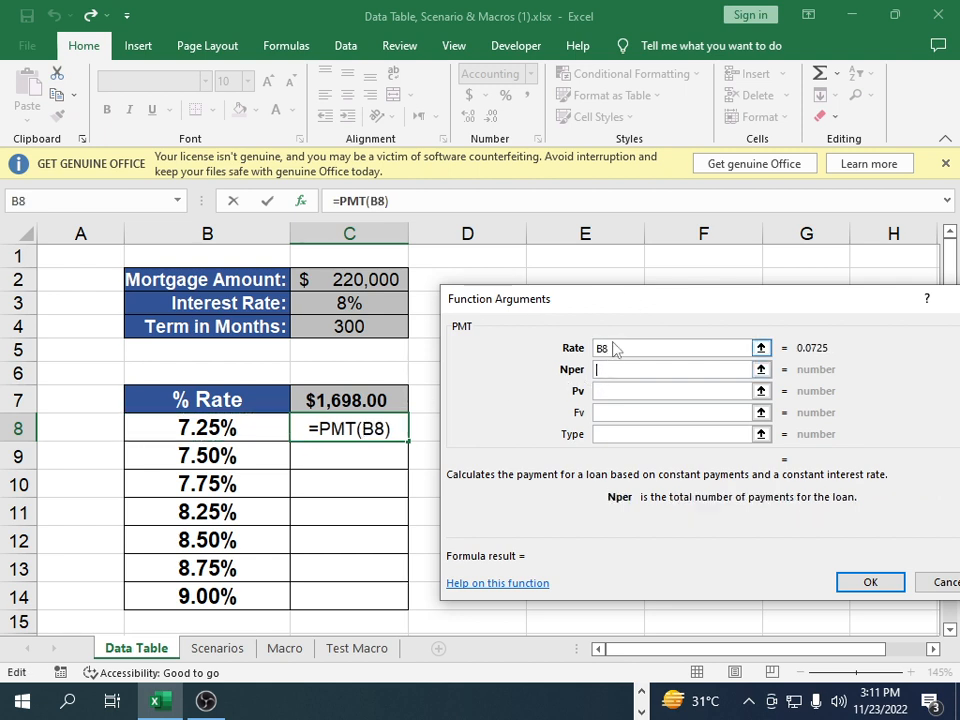
left_click(616, 347)
type("/12")
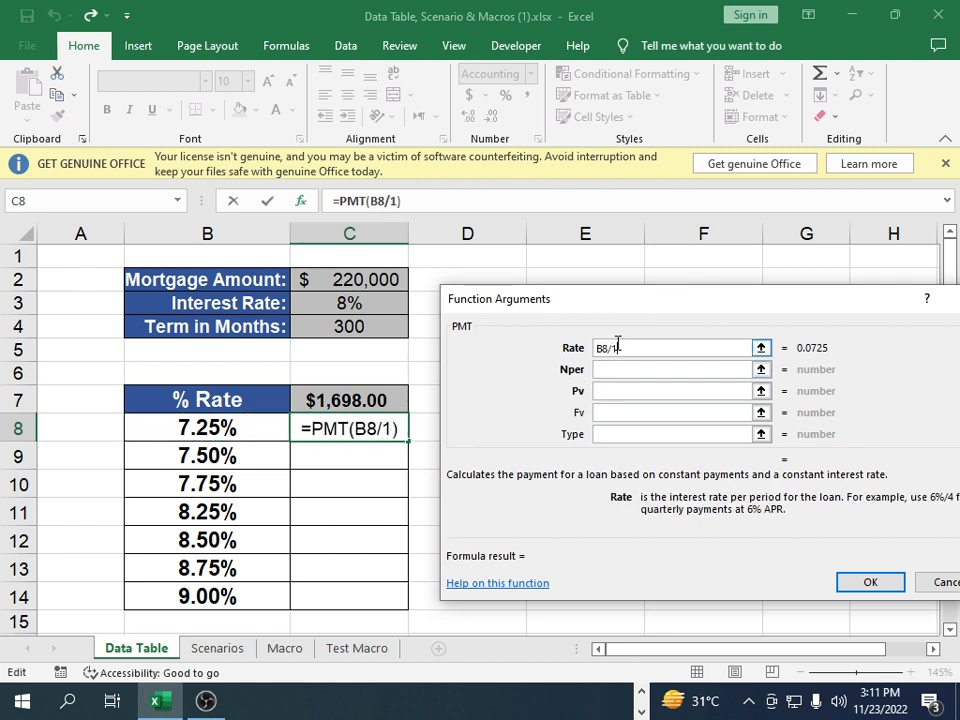
- Set the C8 formula's Nper argument to C4 and Pv to C2, giving =PMT(B8/12,C4,C2)
left_click(606, 369)
left_click(359, 328)
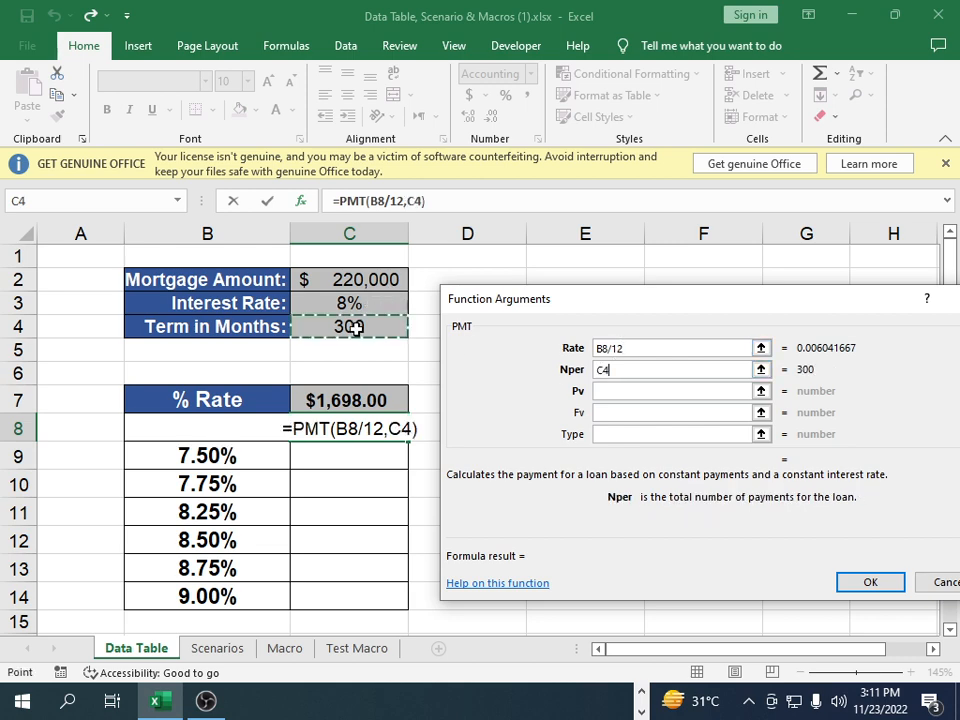
left_click(604, 390)
left_click(380, 280)
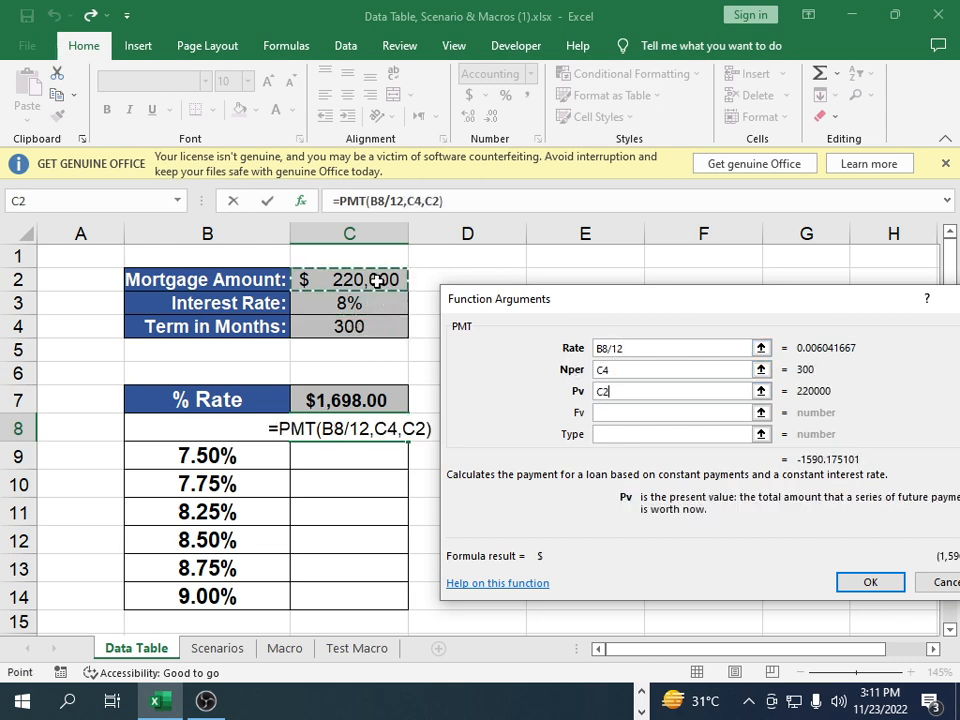
left_click(860, 580)
left_click(415, 505)
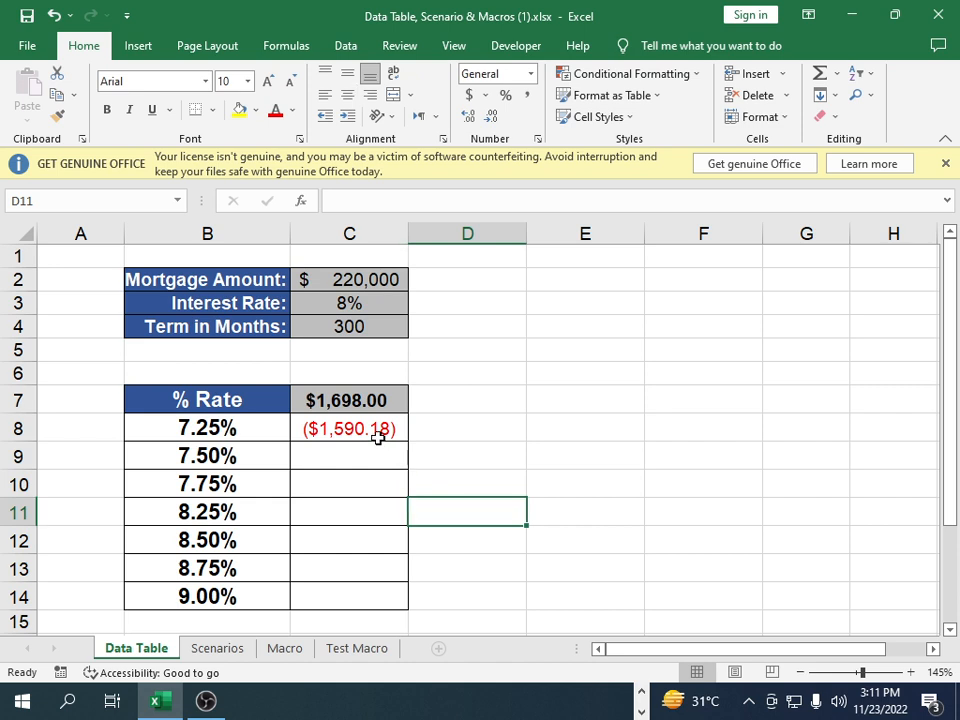
left_click(363, 492)
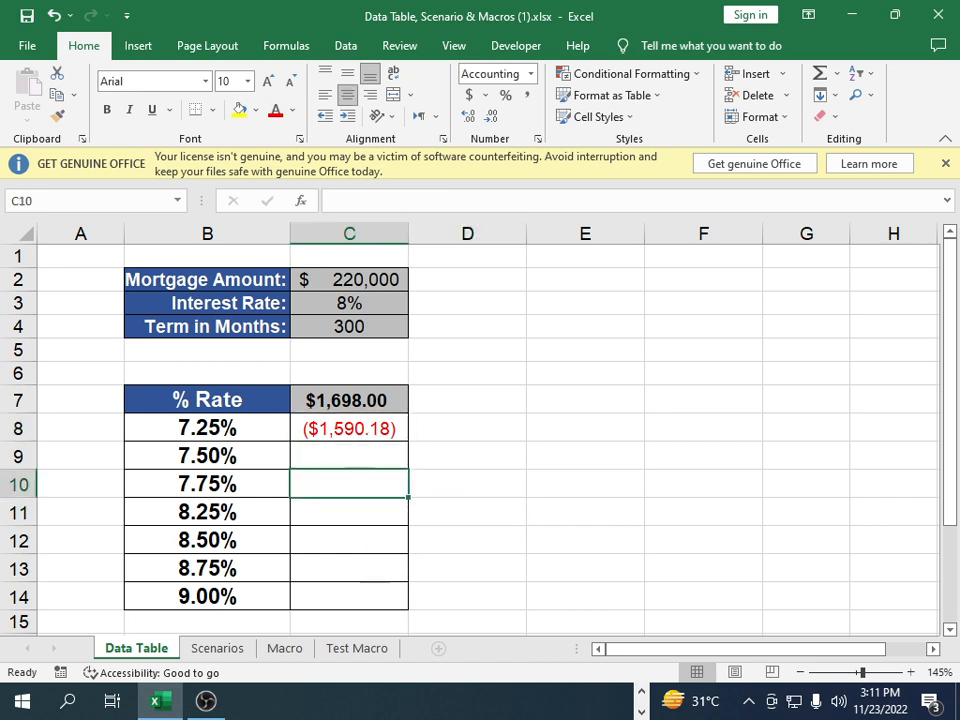
- Delete the PMT formula from cell C8
left_click(375, 430)
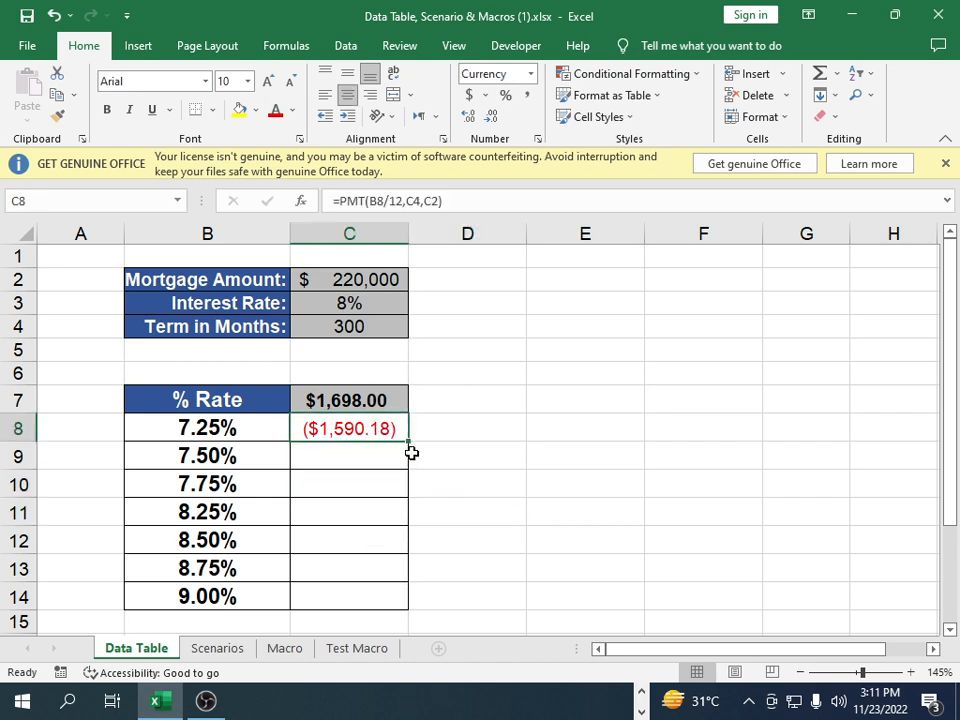
key("Delete")
left_click(481, 510)
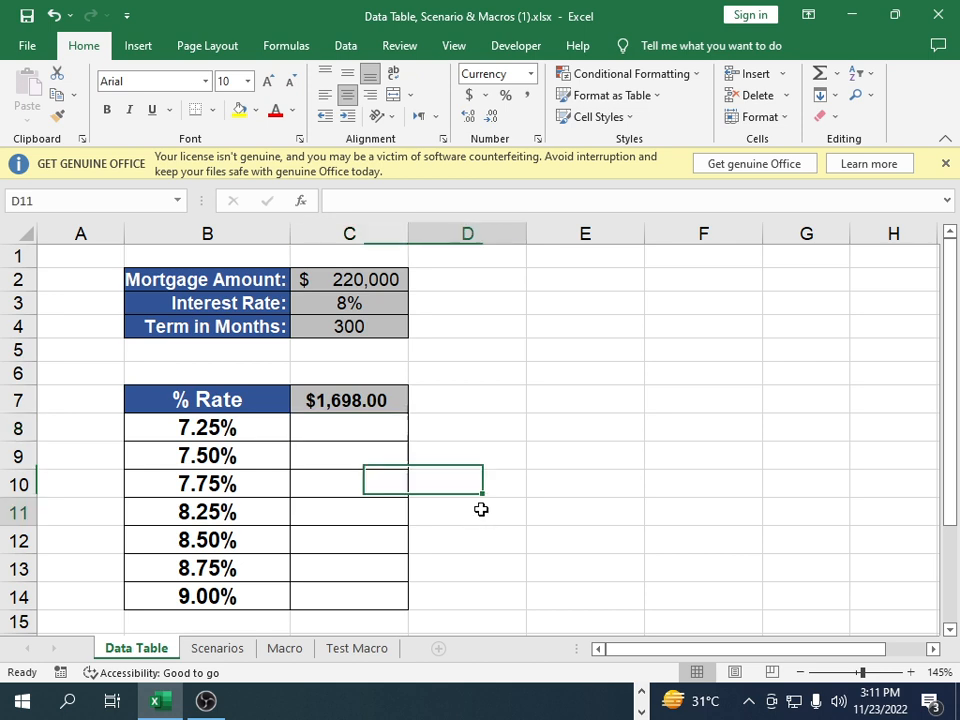
- Create a one-variable What-If data table over B7:C14, with the interest rate cell C3 as the column input cell
left_click(272, 398)
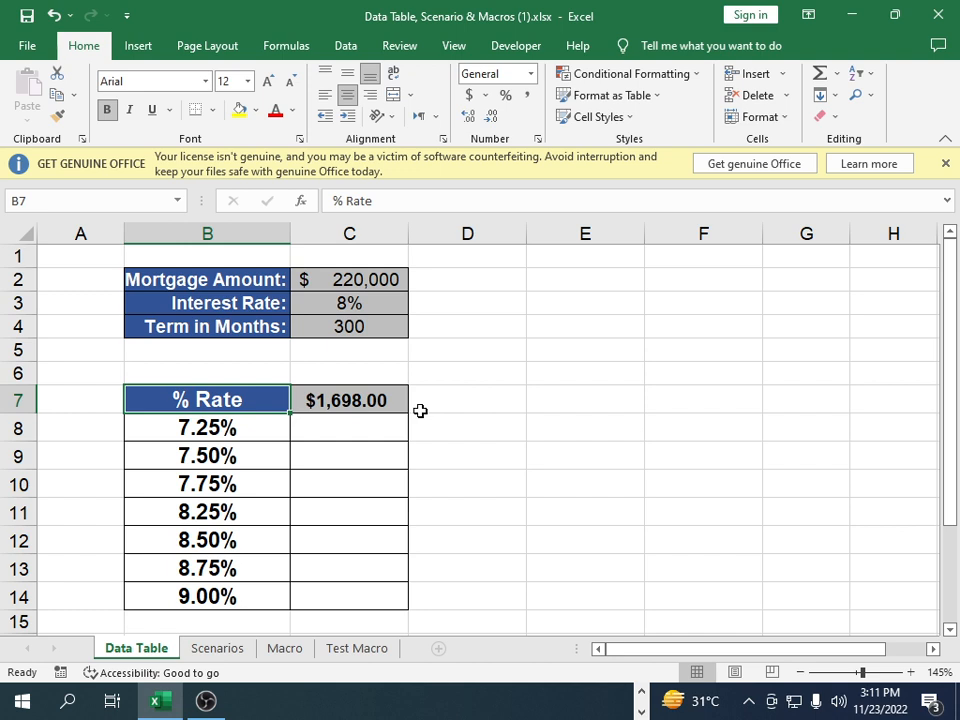
key("shift+Right")
key("shift+Down")
key("shift+Down")
key("shift+Down")
key("shift+Down")
key("shift+Down")
key("shift+Down")
key("shift+Down")
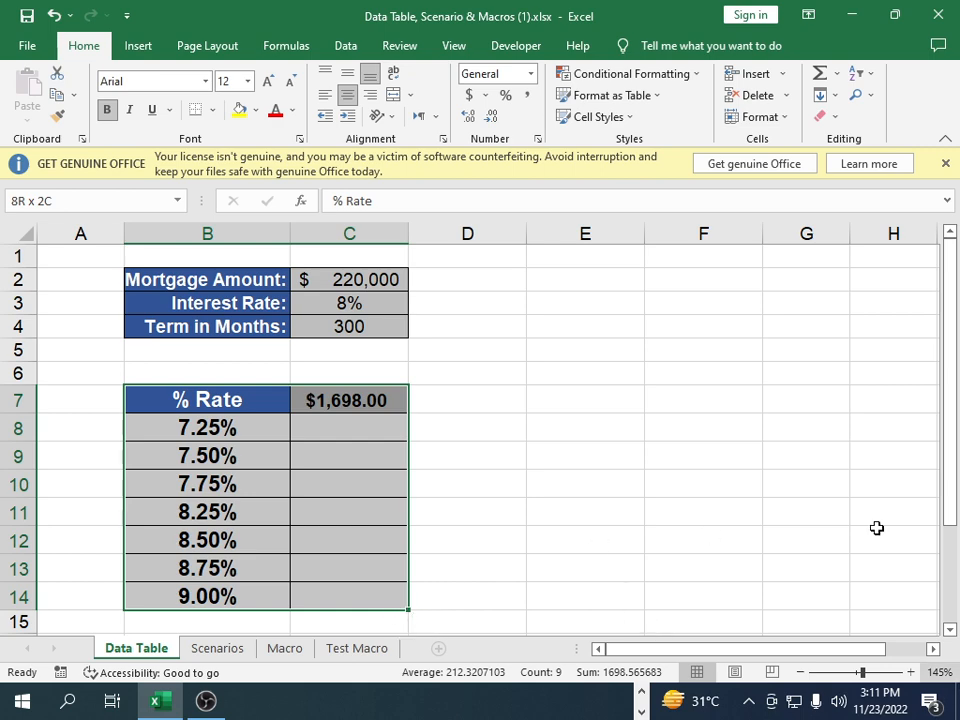
left_click(350, 50)
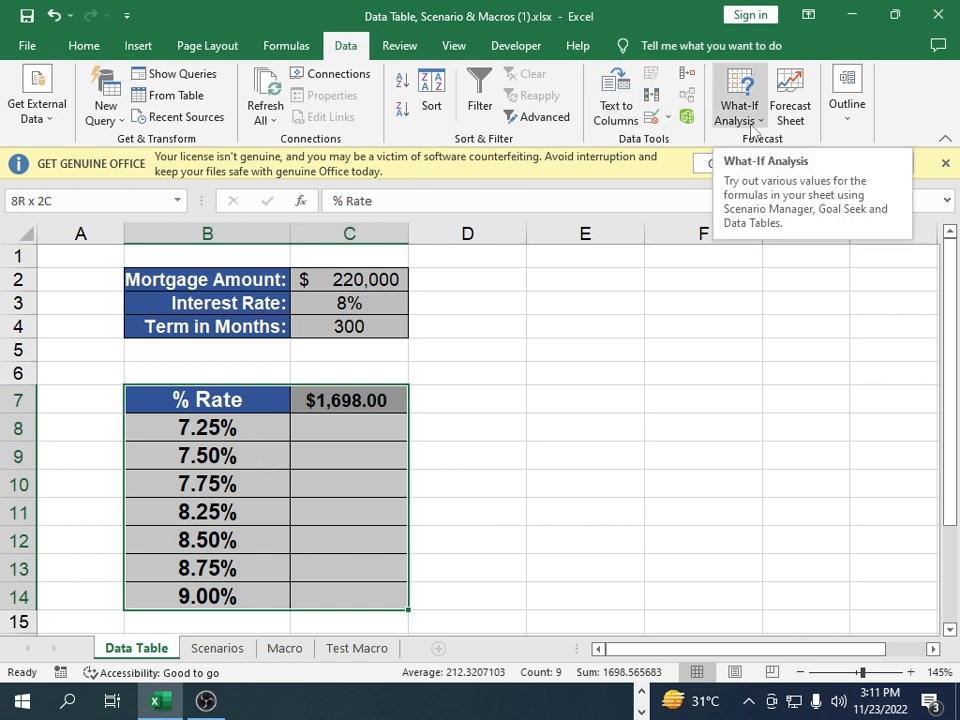
left_click(752, 127)
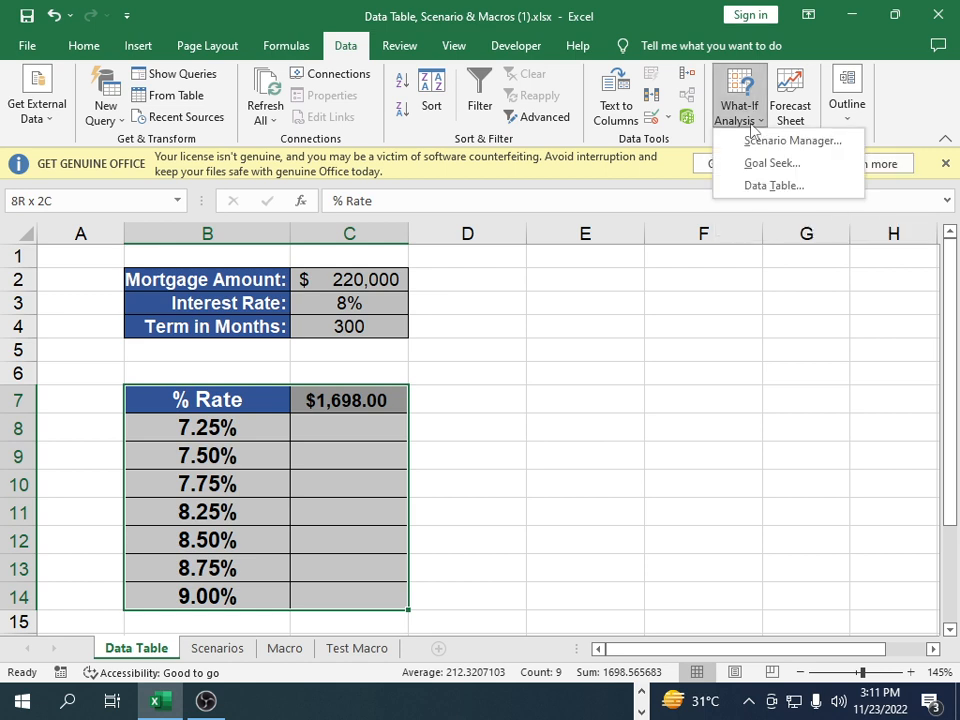
left_click(772, 186)
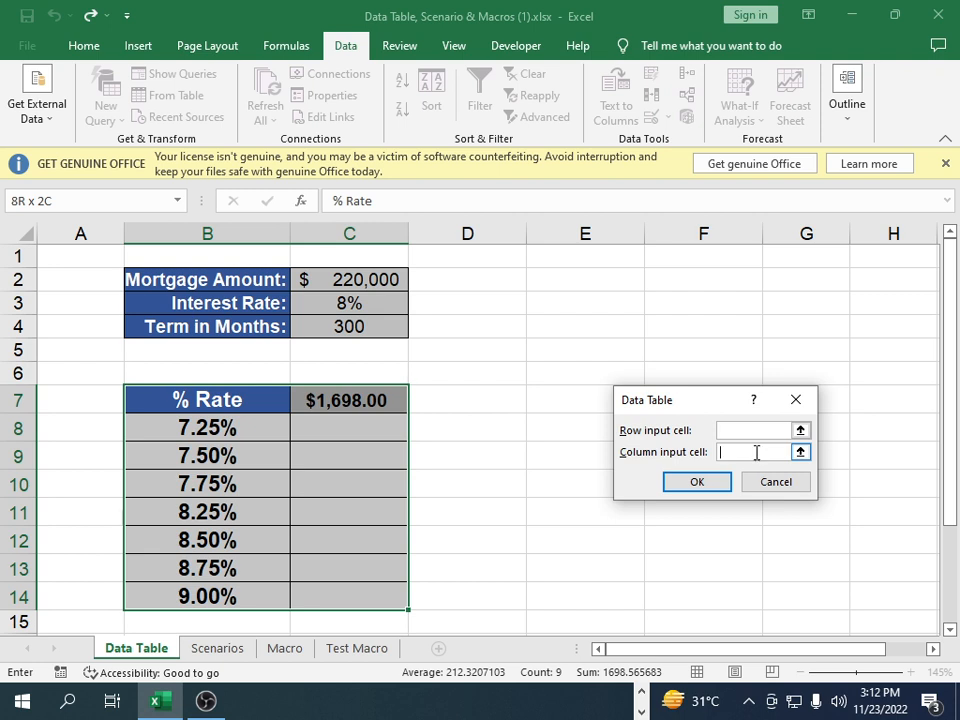
left_click(752, 455)
left_click(392, 300)
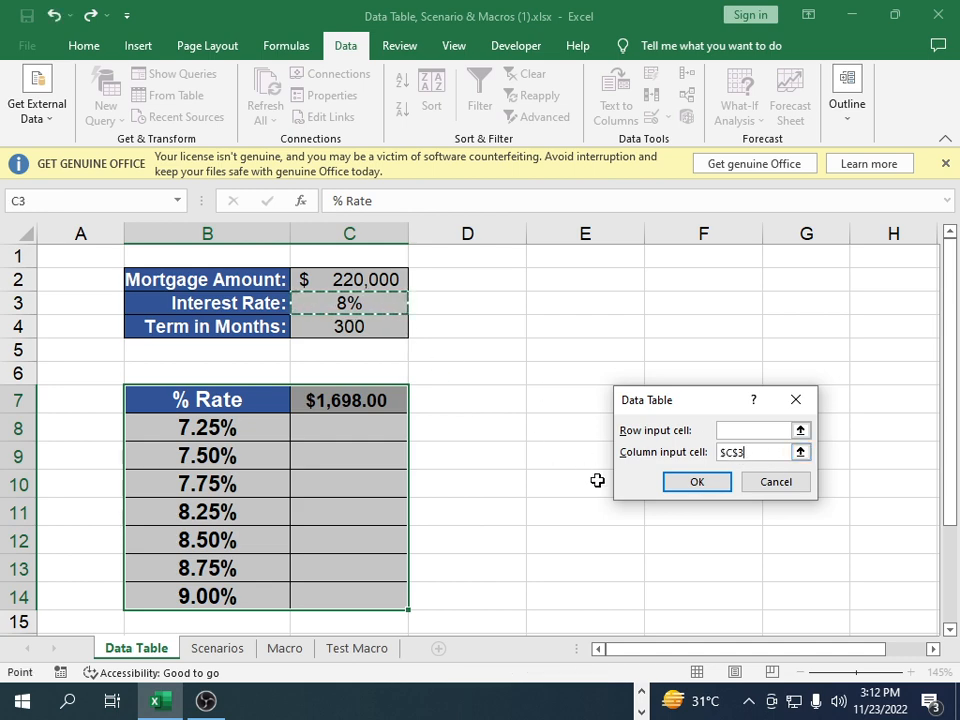
left_click(674, 485)
left_click(498, 455)
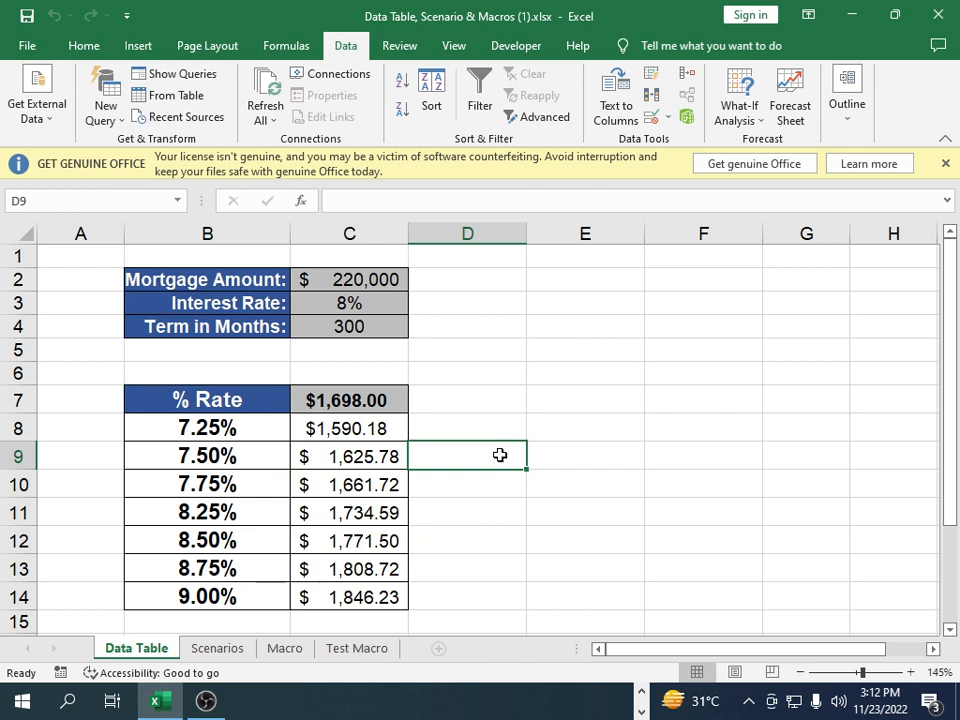
- Apply the Accounting number format to the 7.25% payment in cell C8
left_click(368, 424)
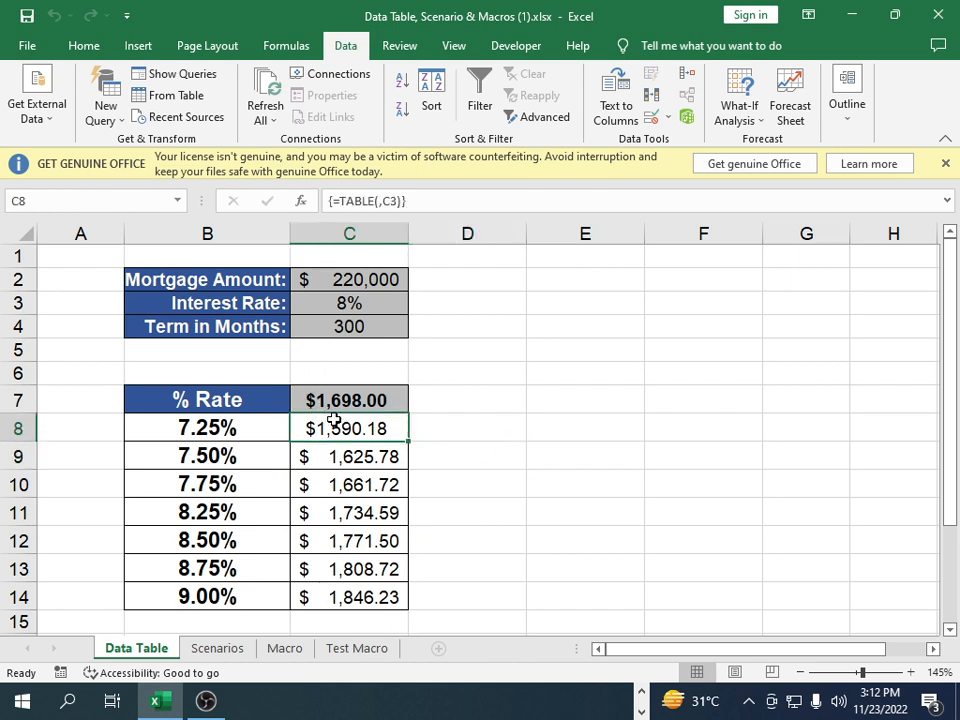
left_click(192, 42)
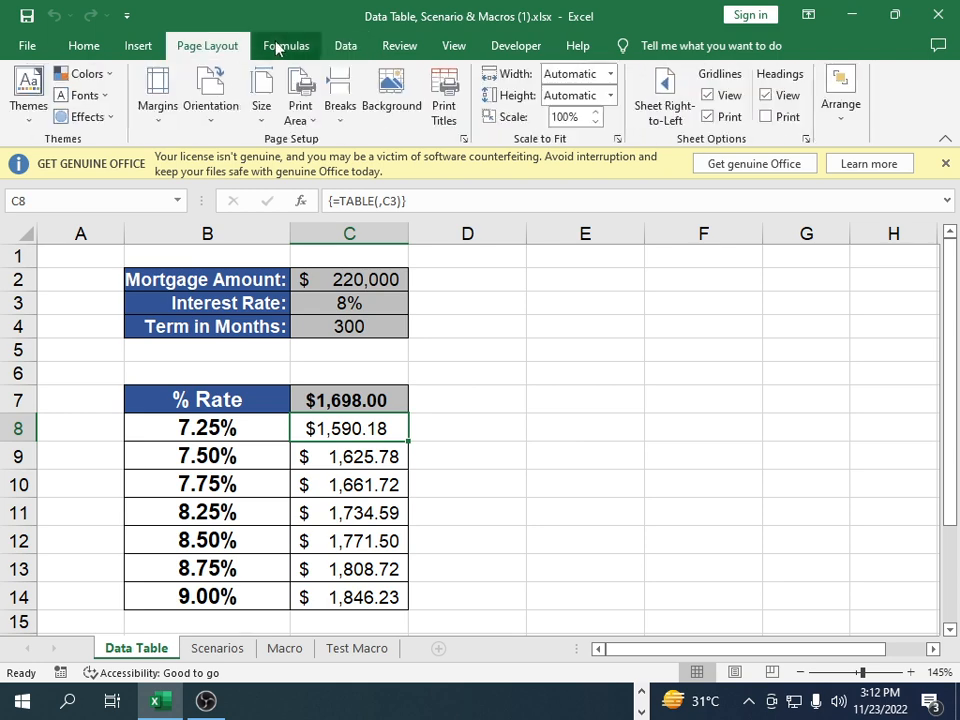
left_click(285, 44)
left_click(138, 46)
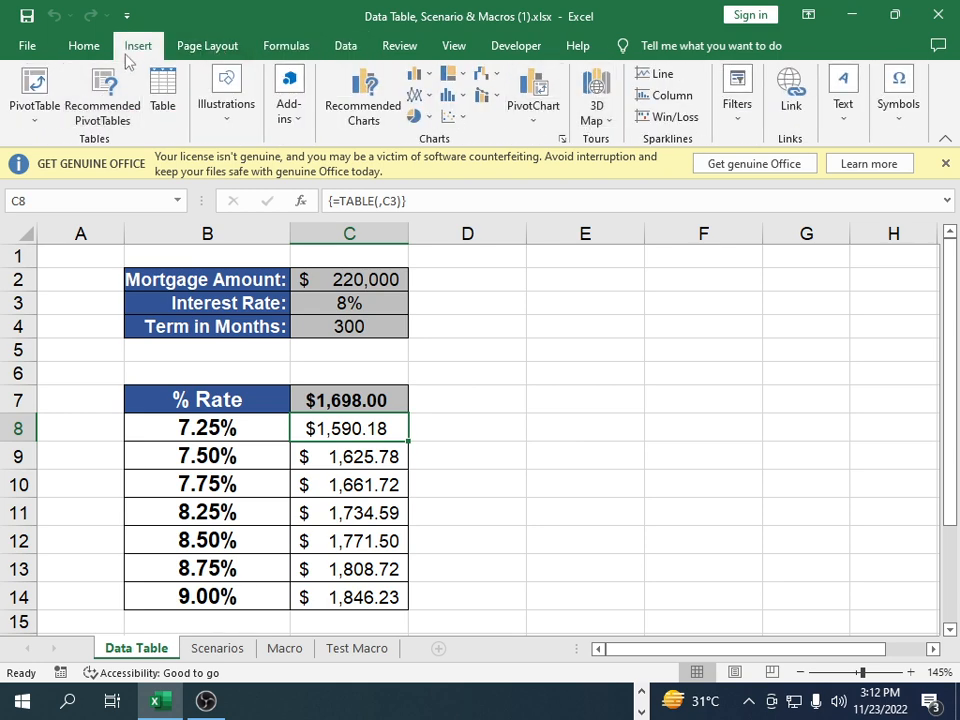
left_click(86, 45)
left_click(515, 378)
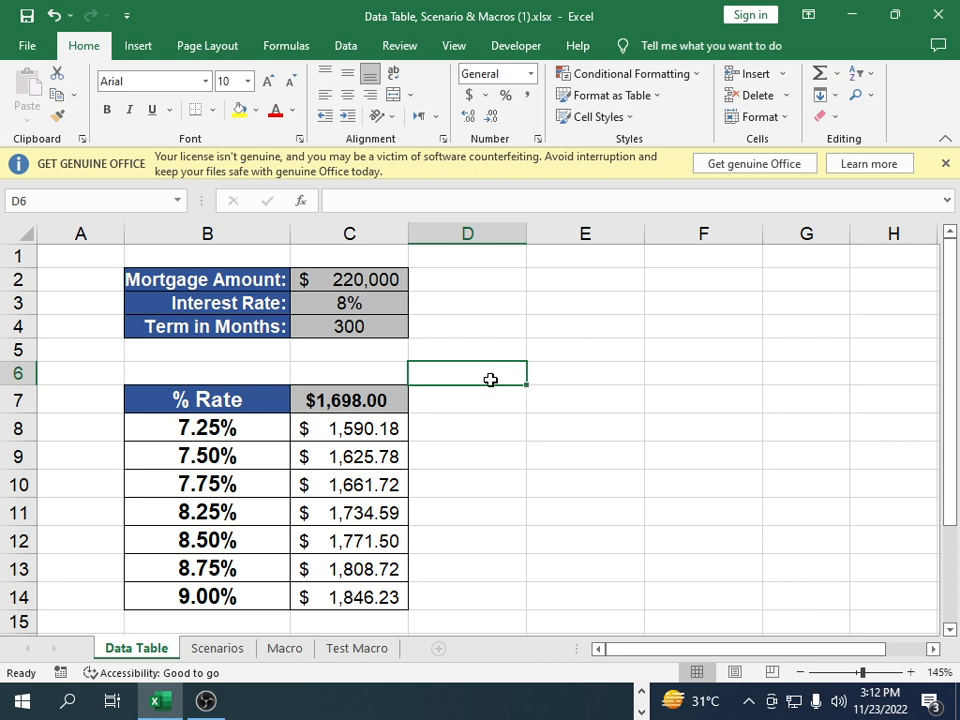
- Undo the number format change in C8 and close the workbook without saving
left_click(343, 398)
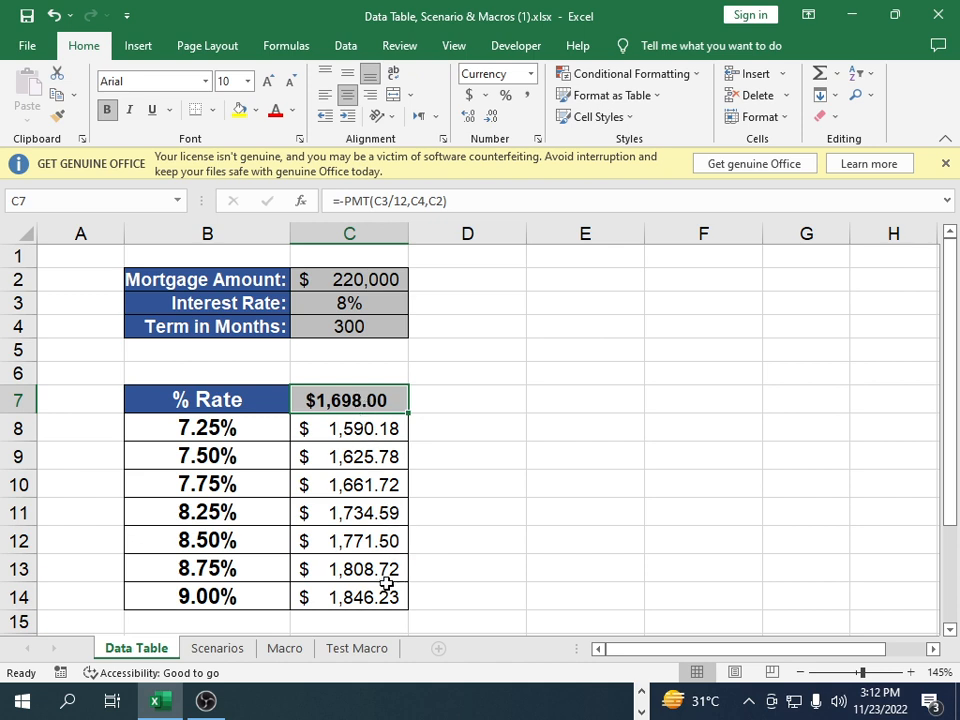
key("ctrl+z")
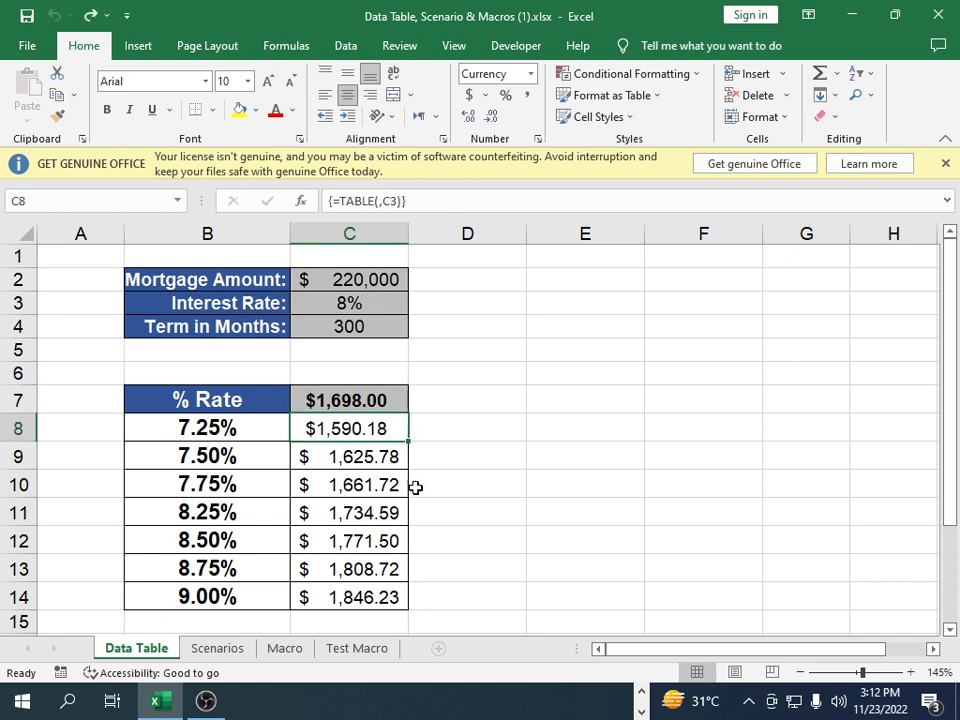
key("ctrl+w")
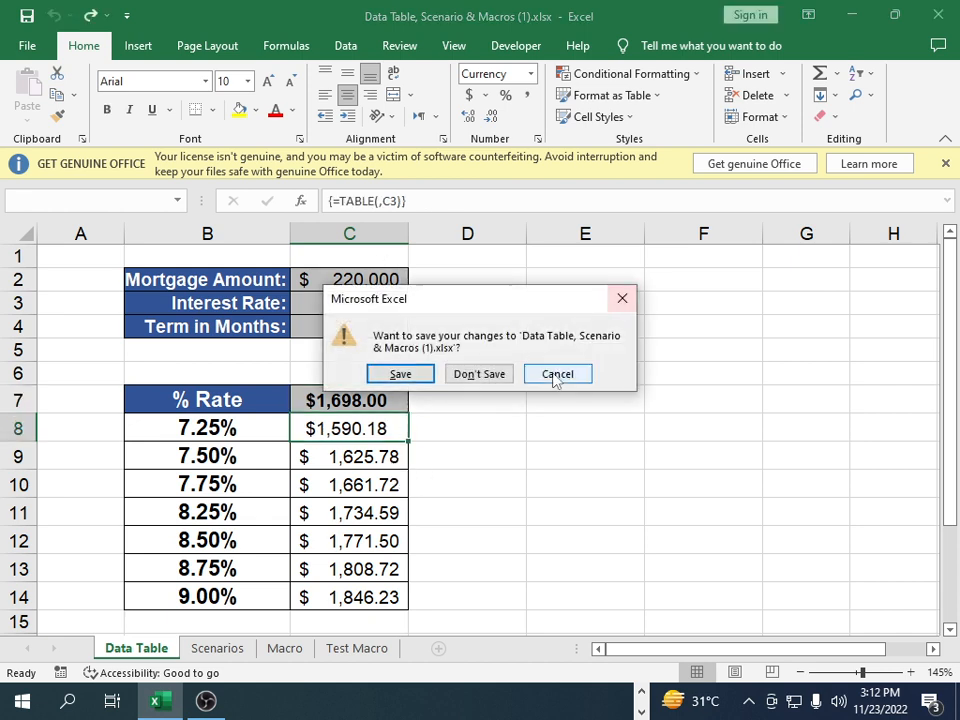
left_click(510, 373)
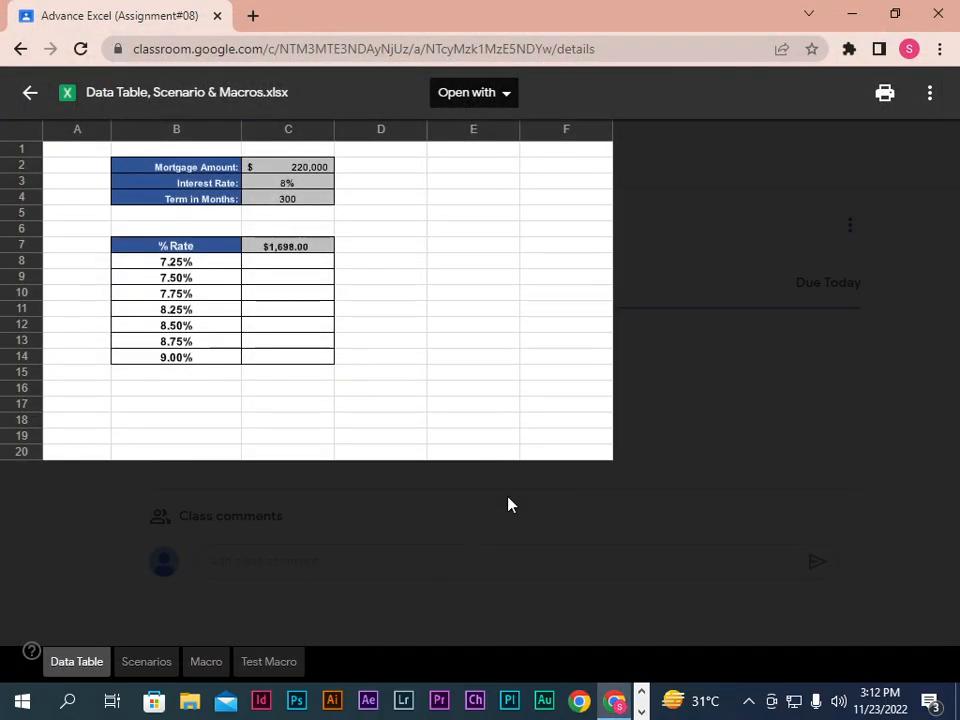
- Clear the browser windows from the desktop and open Data Table, Scenario & Macros (1).xlsx from the Downloads folder
left_click(848, 11)
left_click(851, 10)
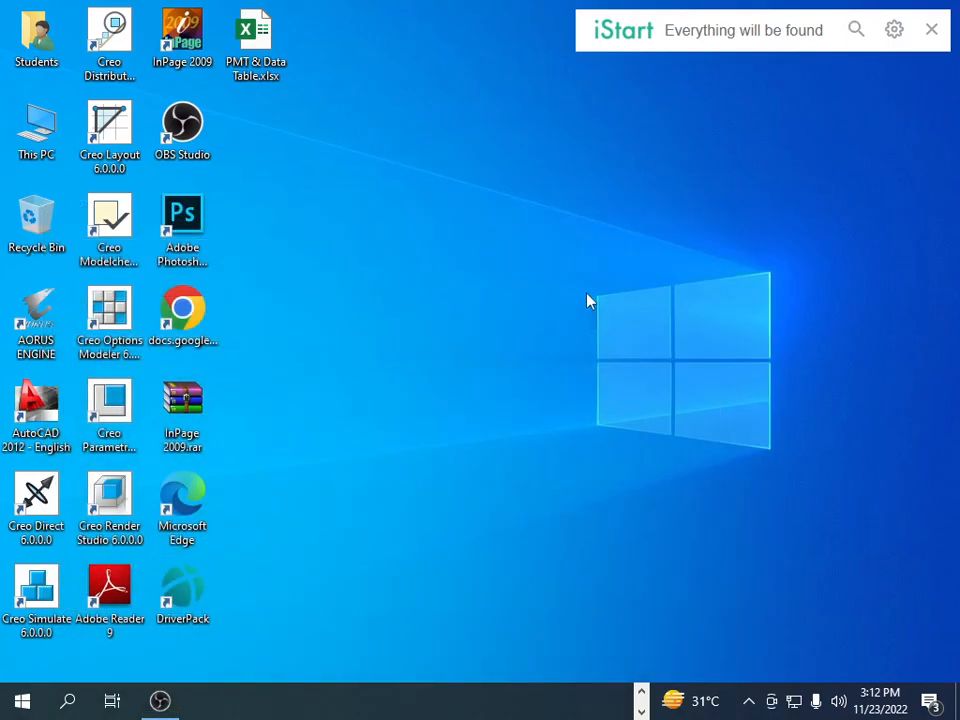
left_click(931, 30)
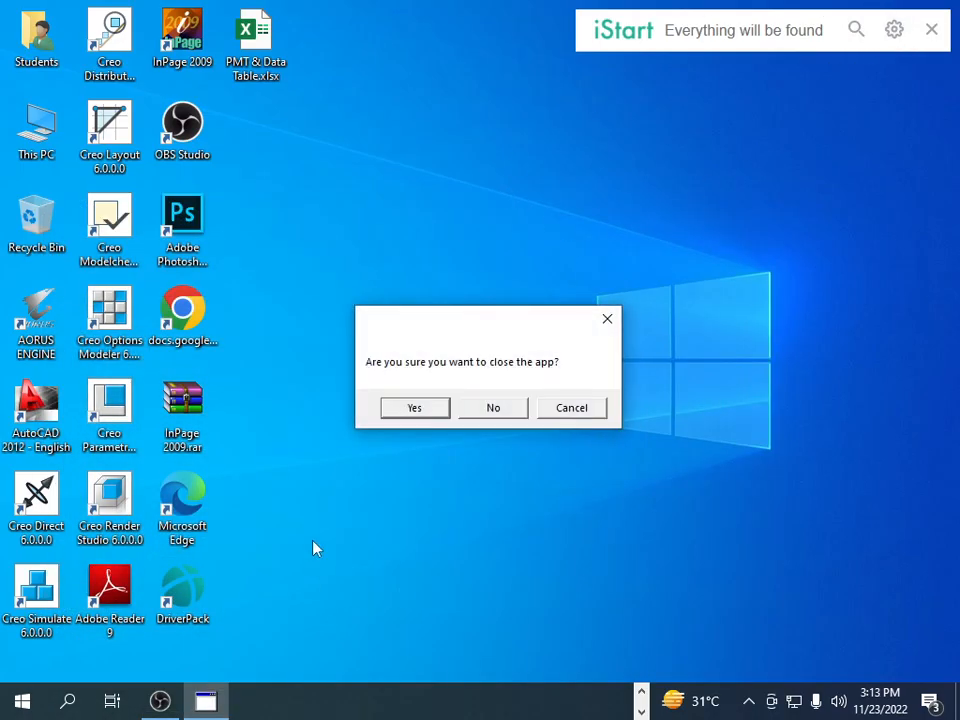
left_click(499, 412)
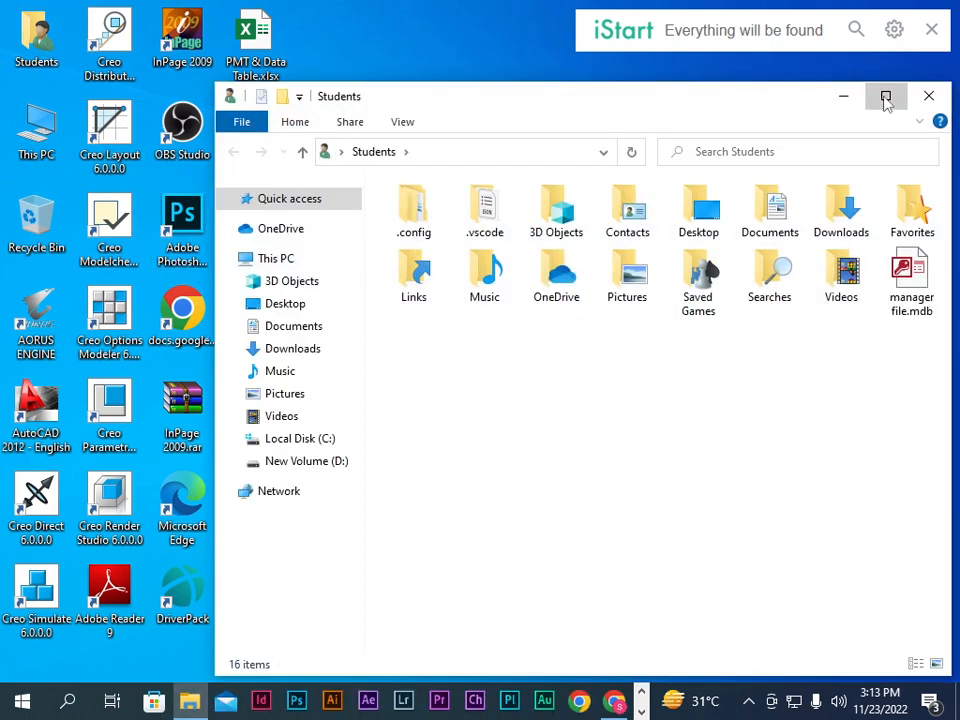
left_click(883, 94)
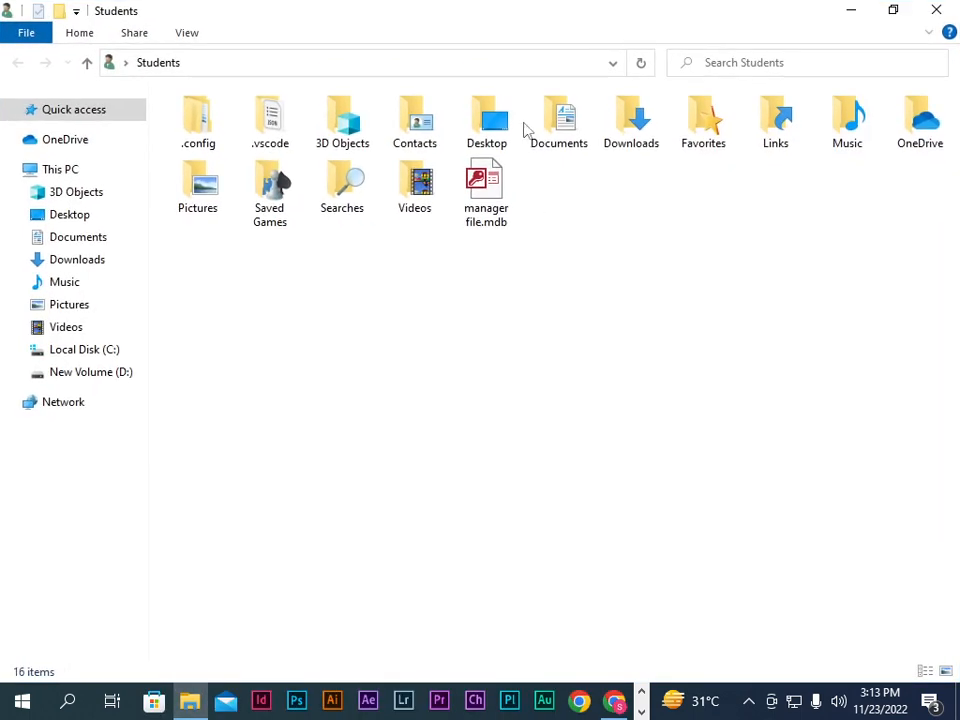
double_click(629, 120)
left_click(214, 151)
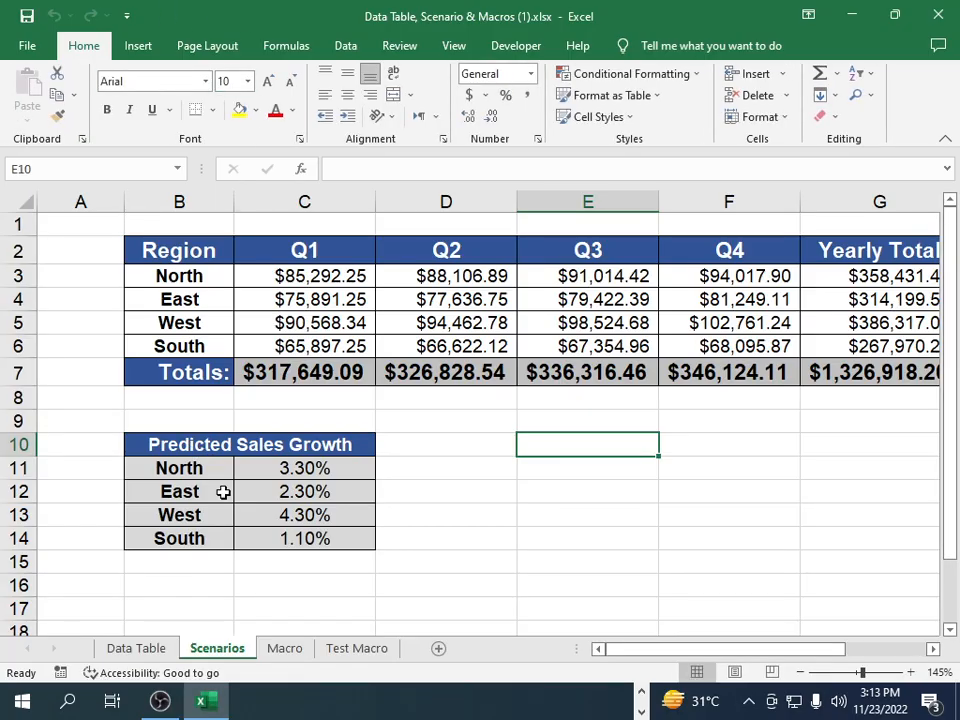
- On the Data Table sheet, create a What-If data table over B7:C14 with interest rate cell C3 as the column input cell
left_click(140, 648)
left_click(205, 399)
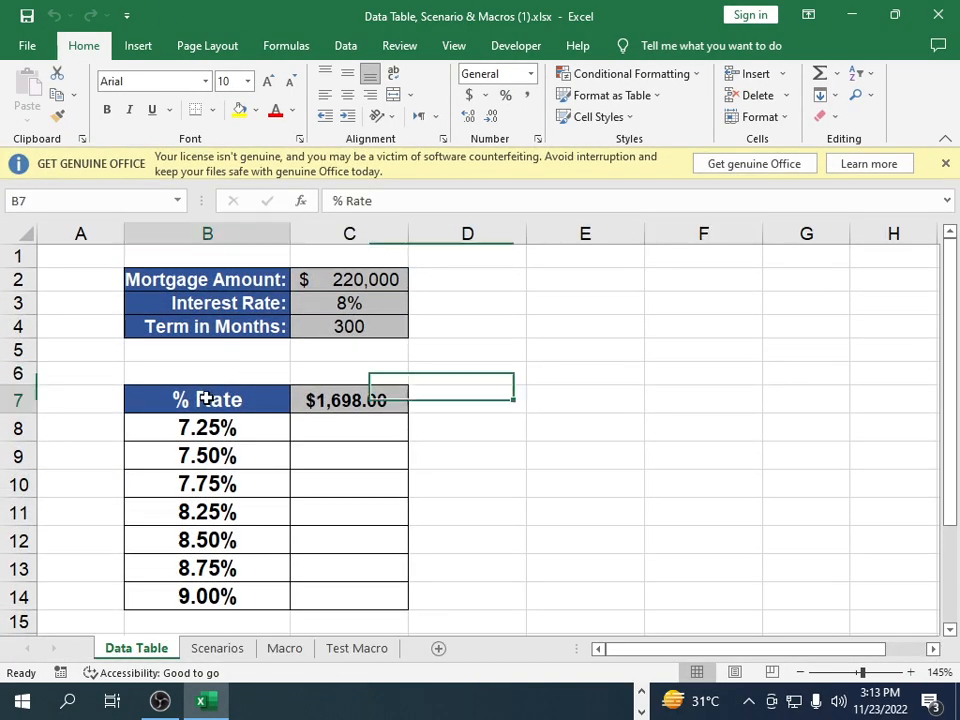
key("shift+Right")
key("shift+Down")
key("shift+Down")
key("shift+Down")
key("shift+Down")
key("shift+Down")
key("shift+Down")
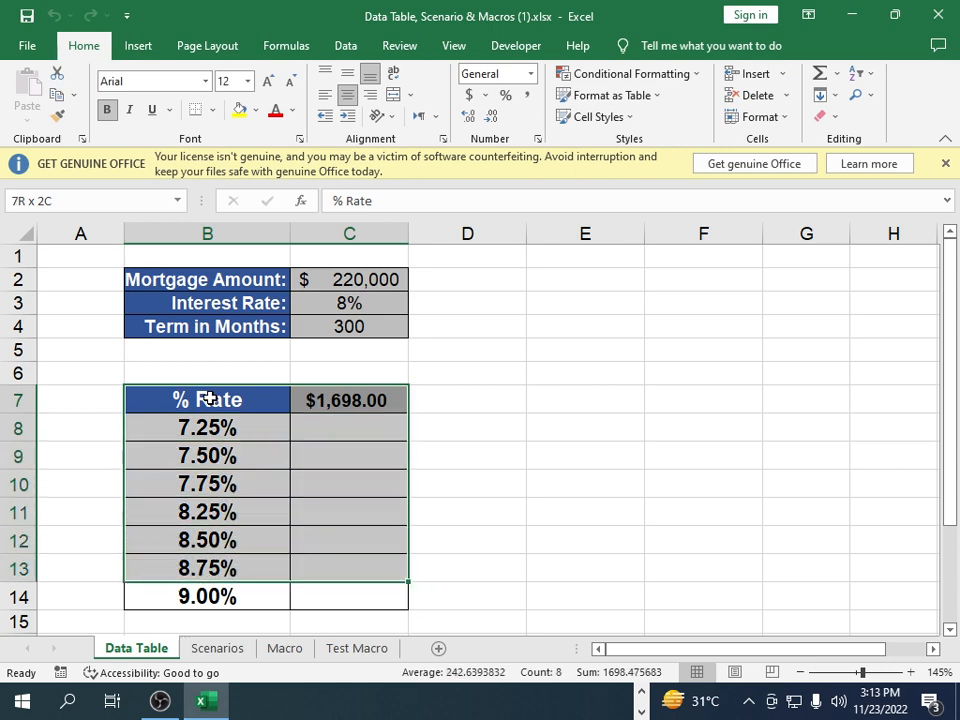
key("shift+Down")
left_click(945, 163)
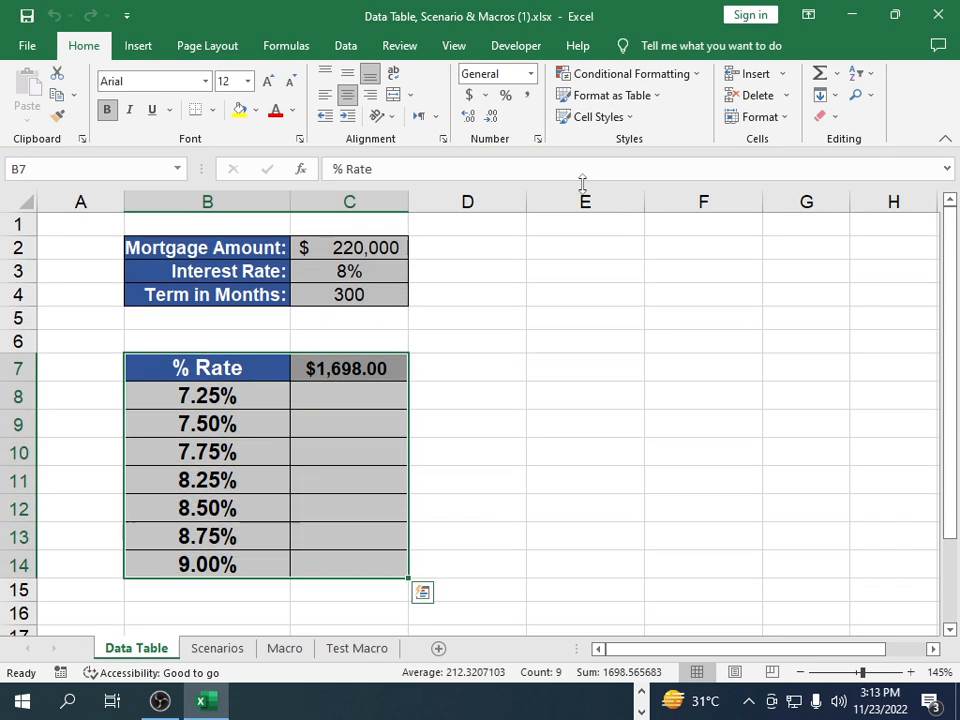
left_click(342, 48)
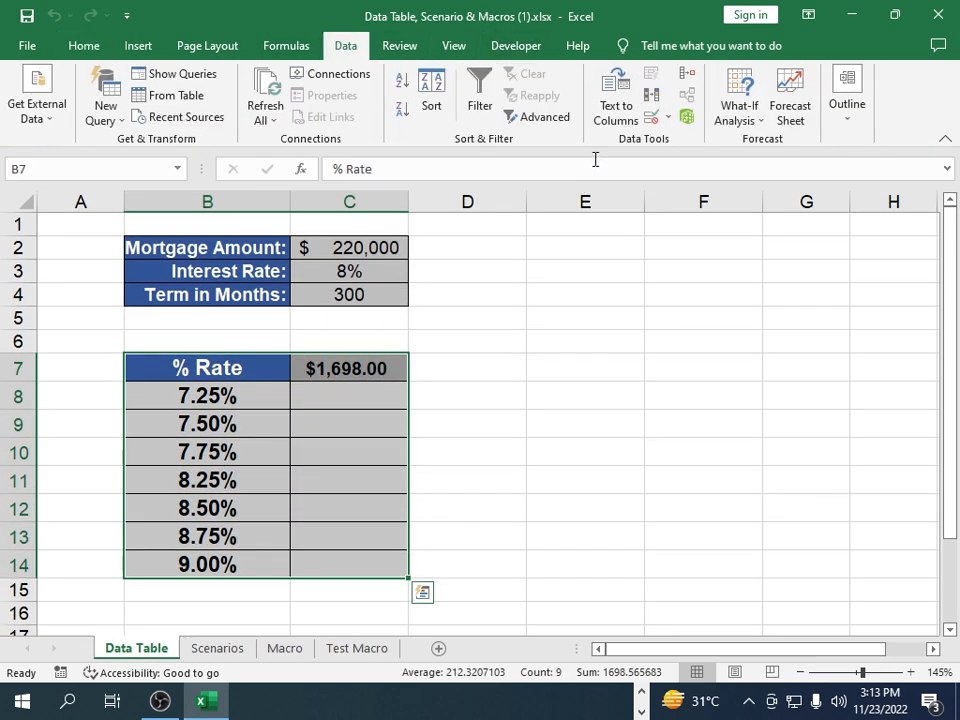
left_click(740, 115)
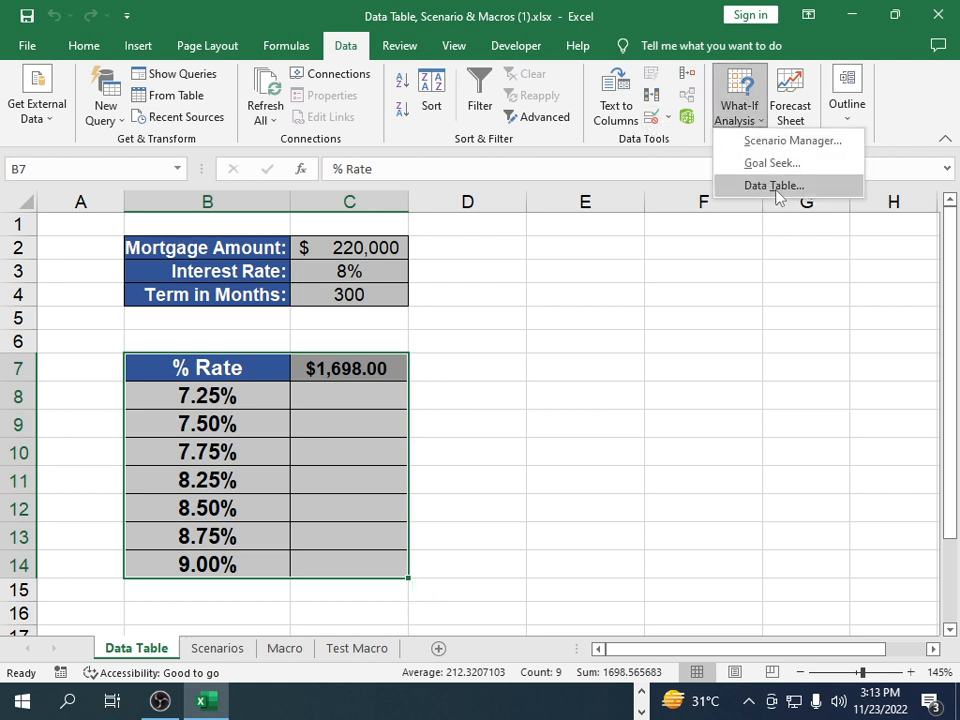
left_click(776, 189)
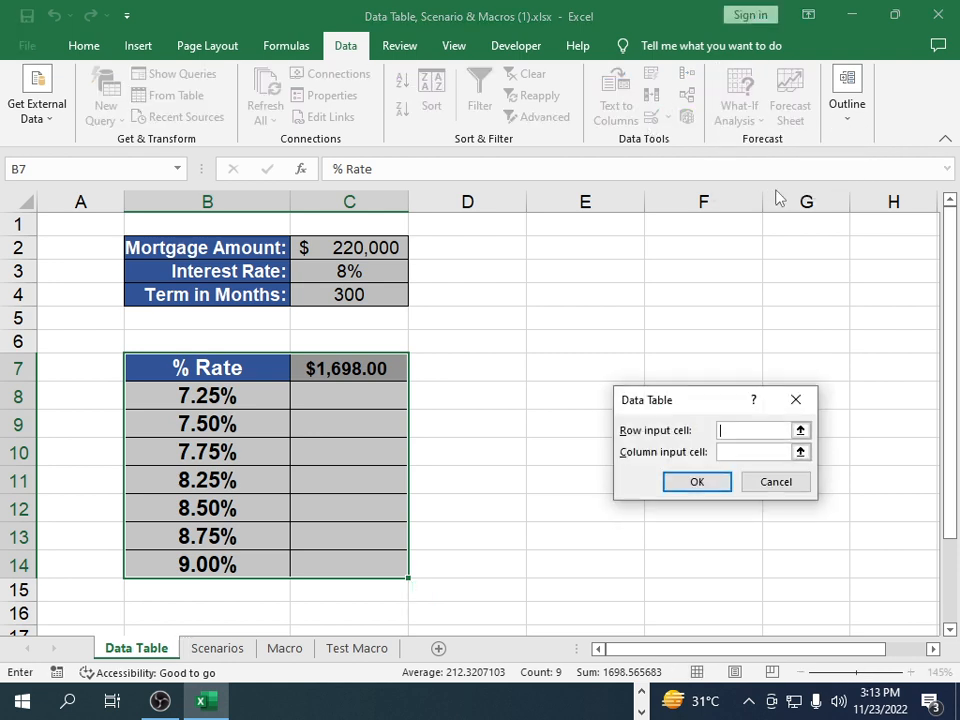
left_click(735, 453)
left_click(726, 430)
left_click(734, 454)
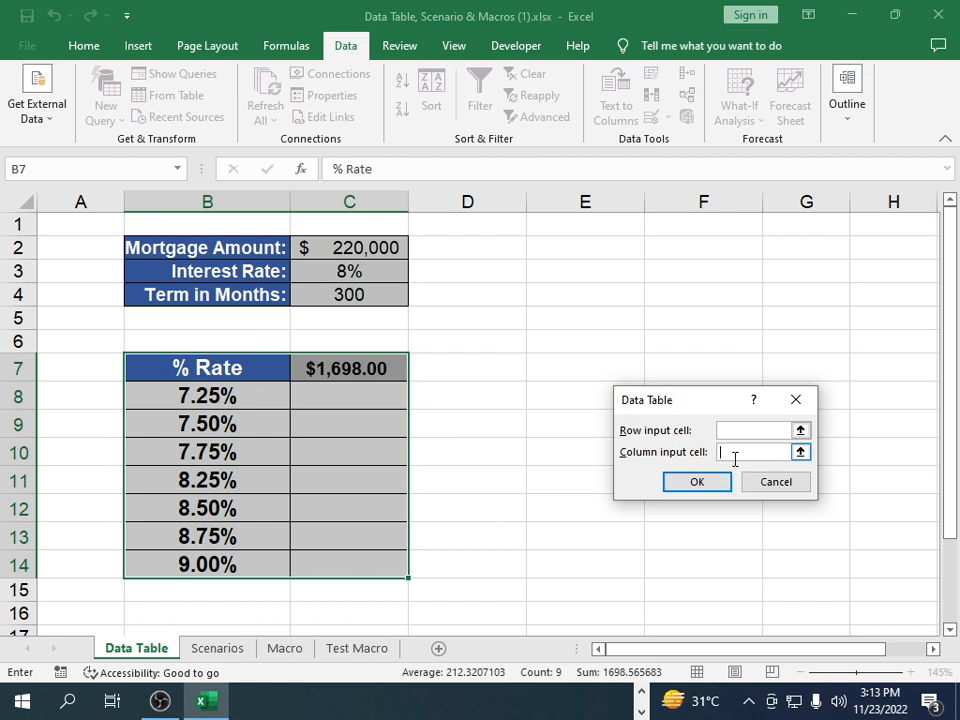
left_click(347, 271)
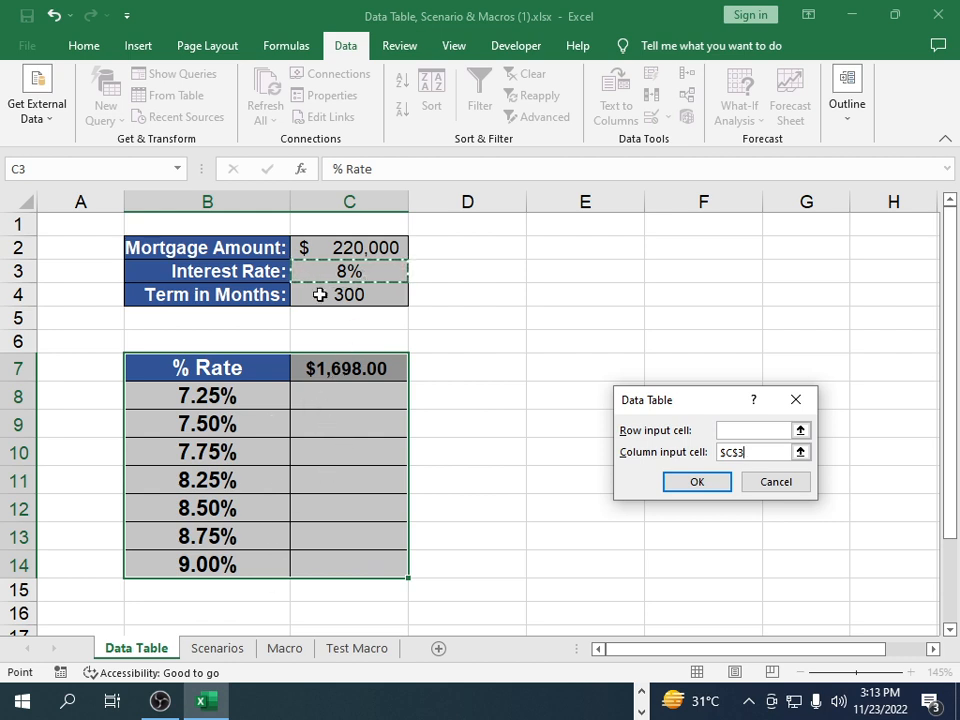
left_click(696, 483)
- Examine the TABLE formula in C8, the interest rate in C3 and the PMT formula in C7
left_click(298, 394)
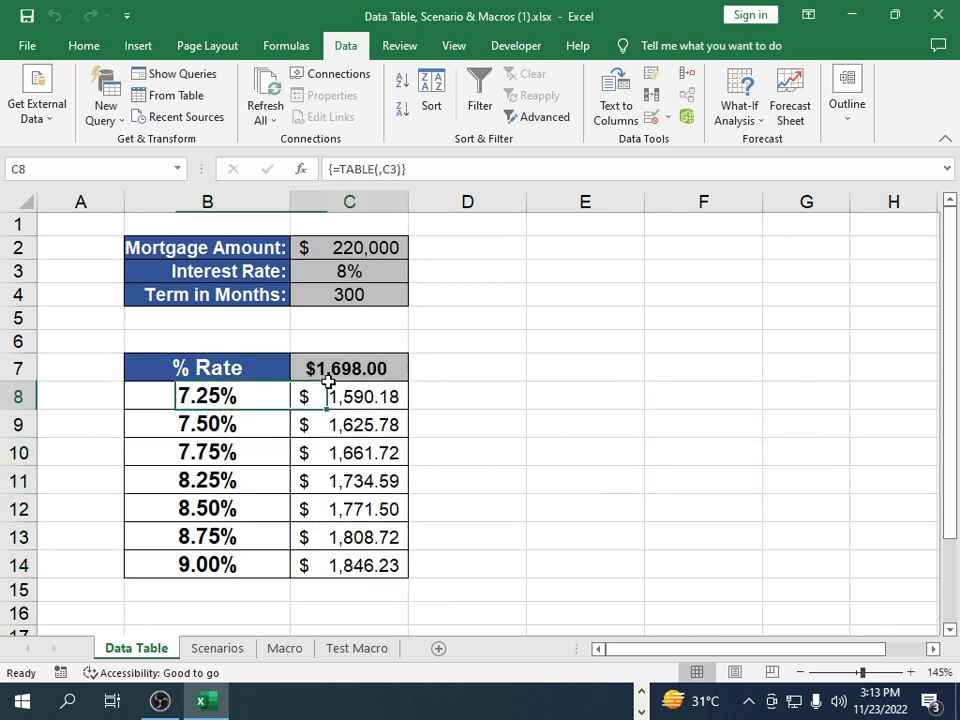
left_click(333, 362)
left_click(349, 268)
left_click(348, 368)
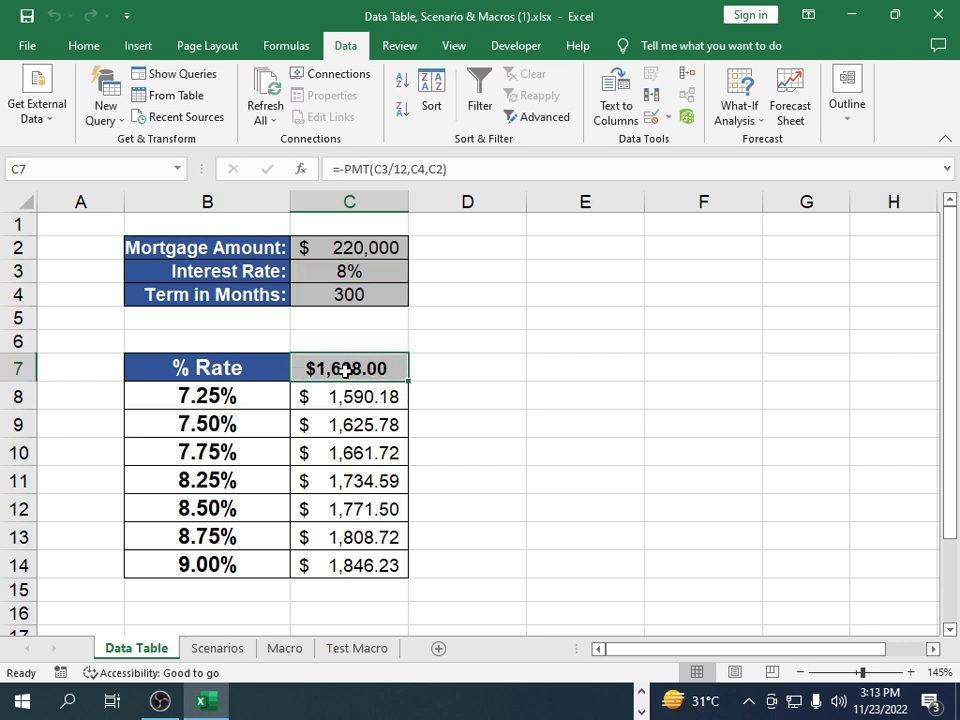
left_click(388, 398)
left_click(375, 365)
left_click(446, 418)
left_click(356, 370)
- View the Scenarios sheet, and recheck the interest rate in C3 and payment formula in C7 on the Data Table sheet
left_click(207, 650)
left_click(386, 463)
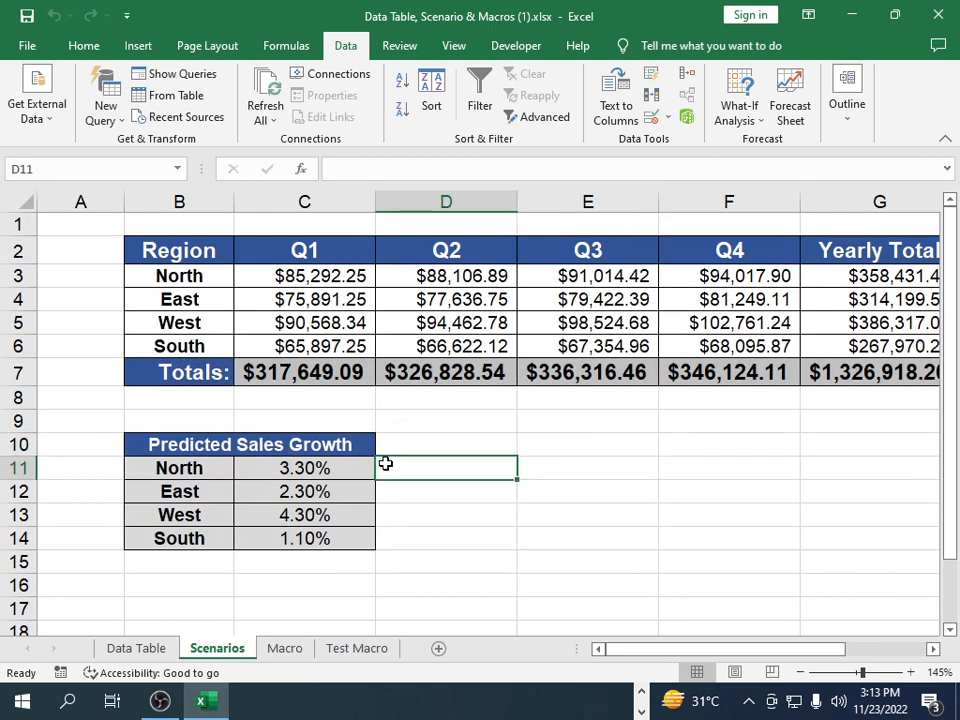
scroll(386, 463, "down", 1)
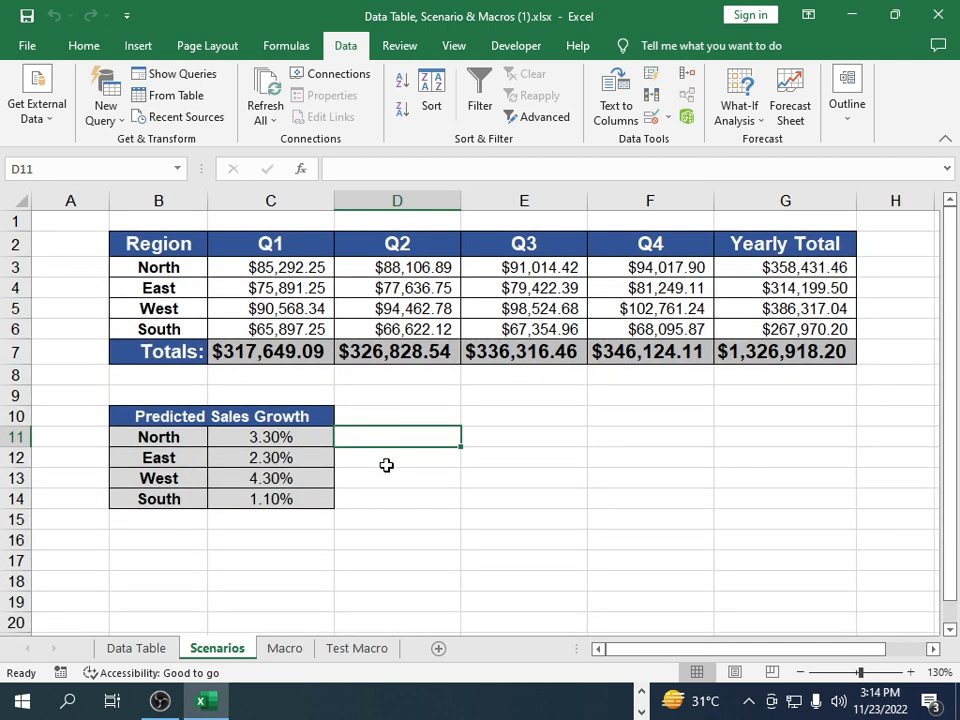
left_click(110, 645)
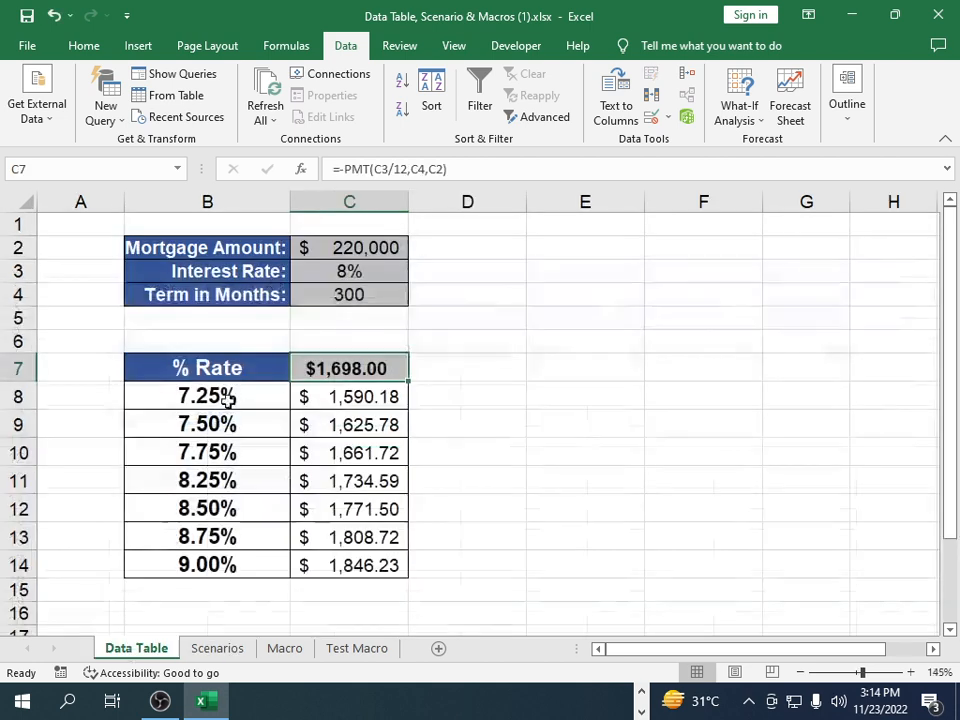
left_click(336, 271)
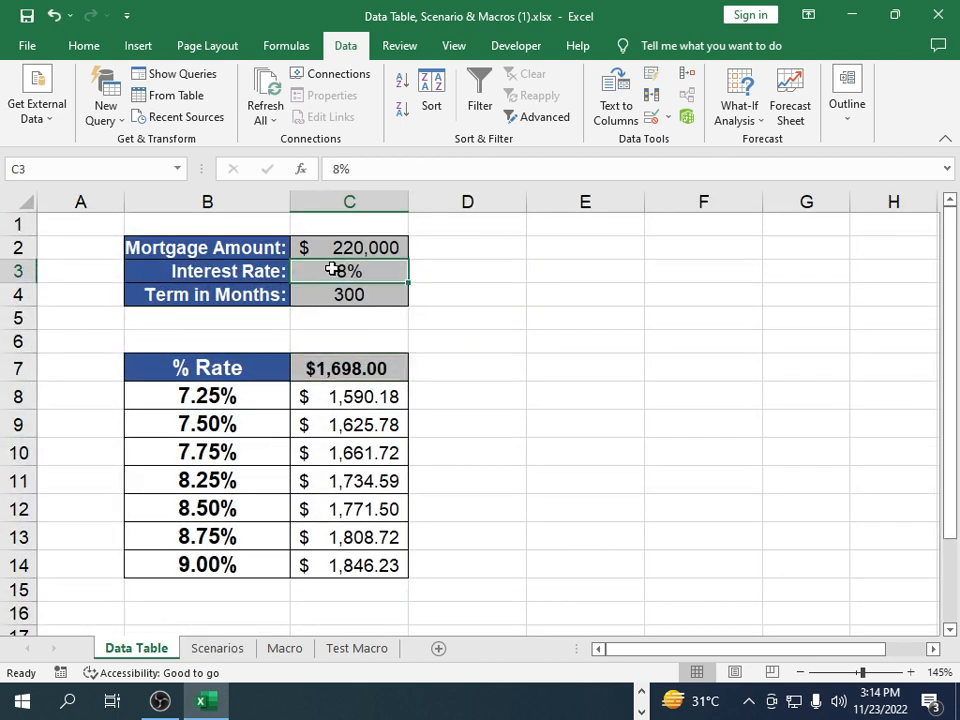
left_click(331, 362)
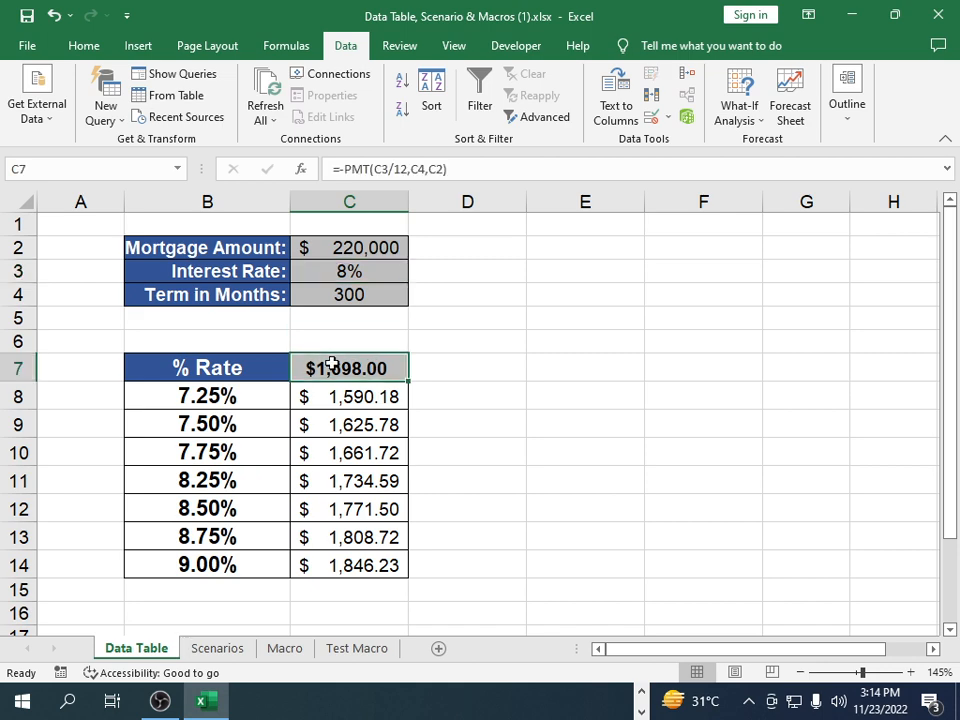
- On the Scenarios sheet, examine the Predicted Sales Growth rates for the North, East and West regions in C11:C13
left_click(216, 648)
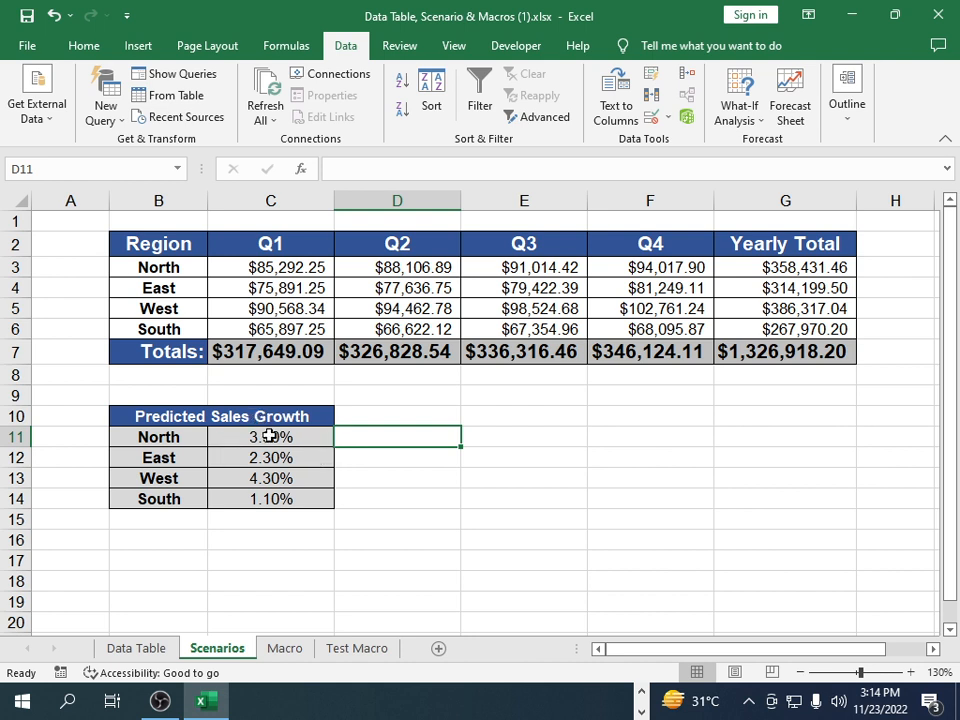
left_click(317, 435)
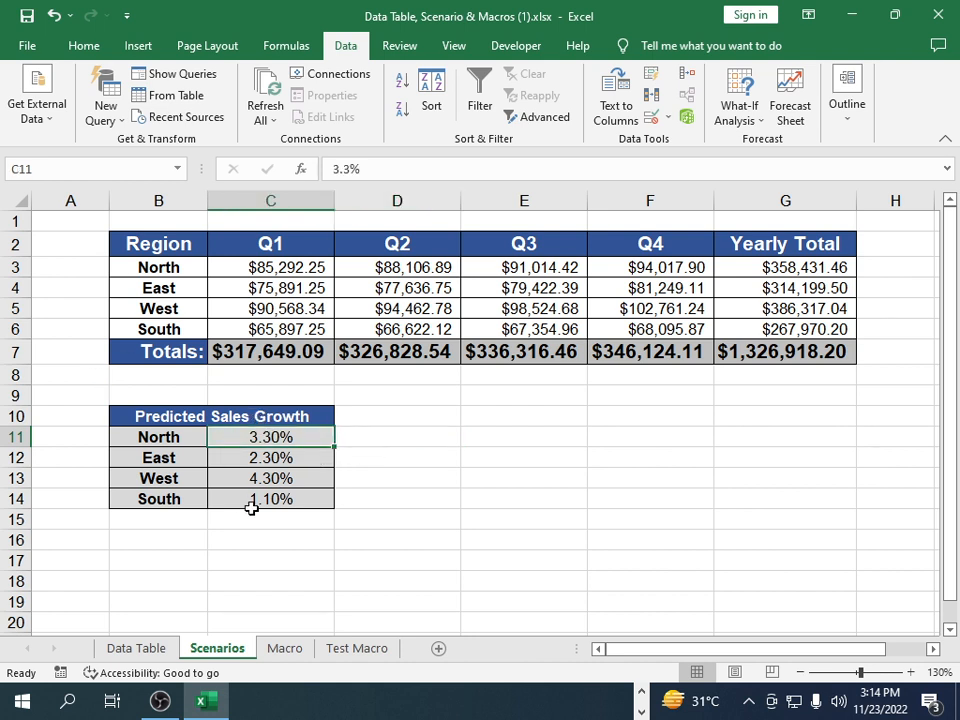
left_click(272, 478)
left_click(279, 437)
left_click(287, 460)
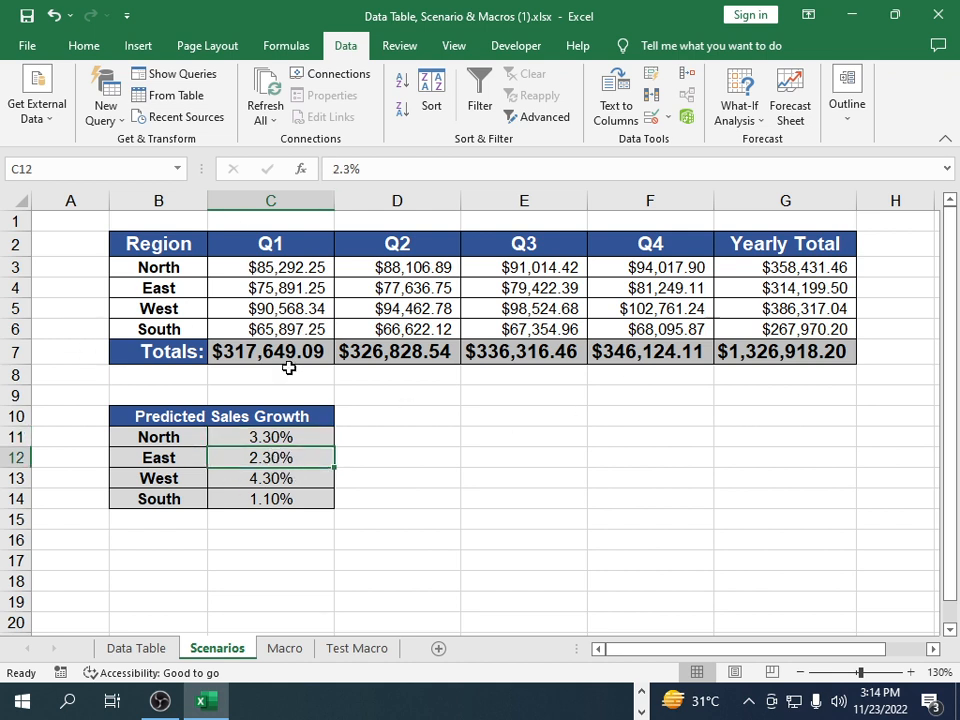
left_click(533, 578)
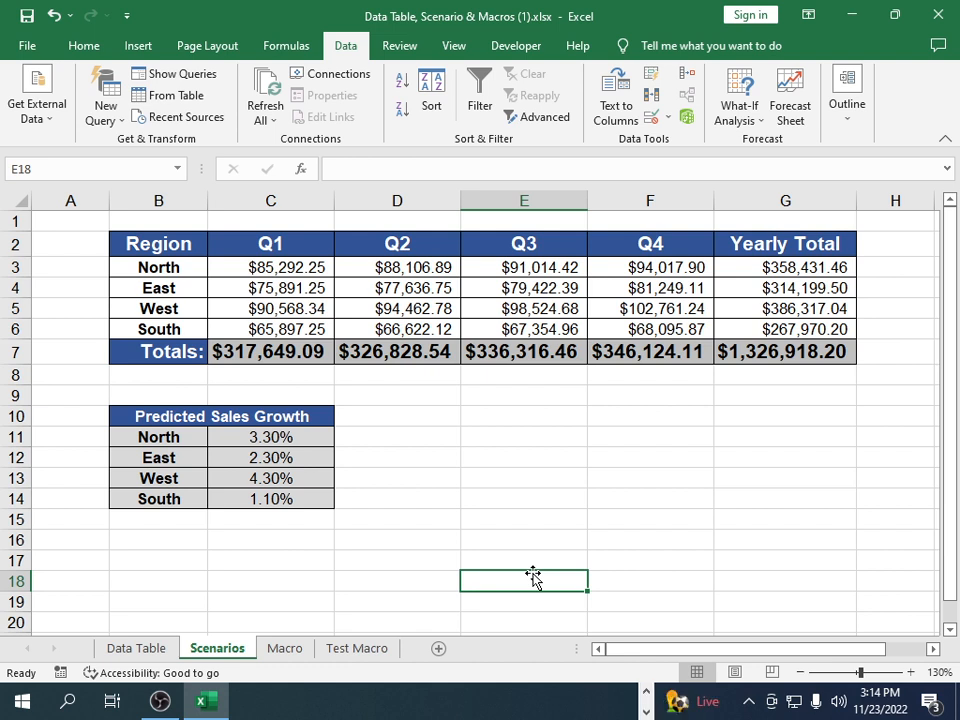
left_click(285, 457)
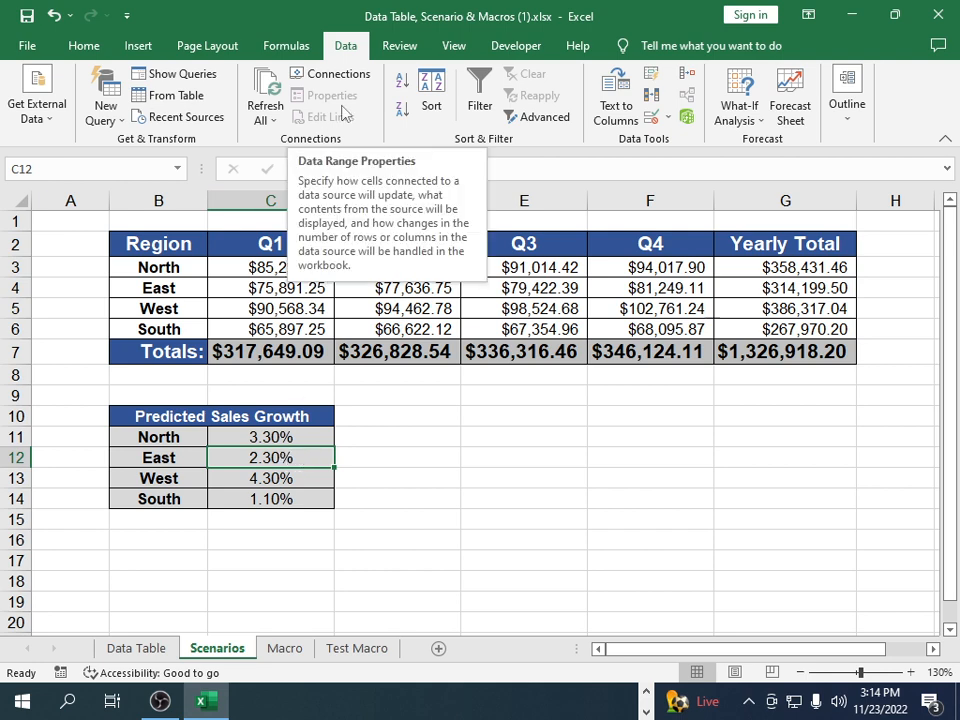
left_click(138, 45)
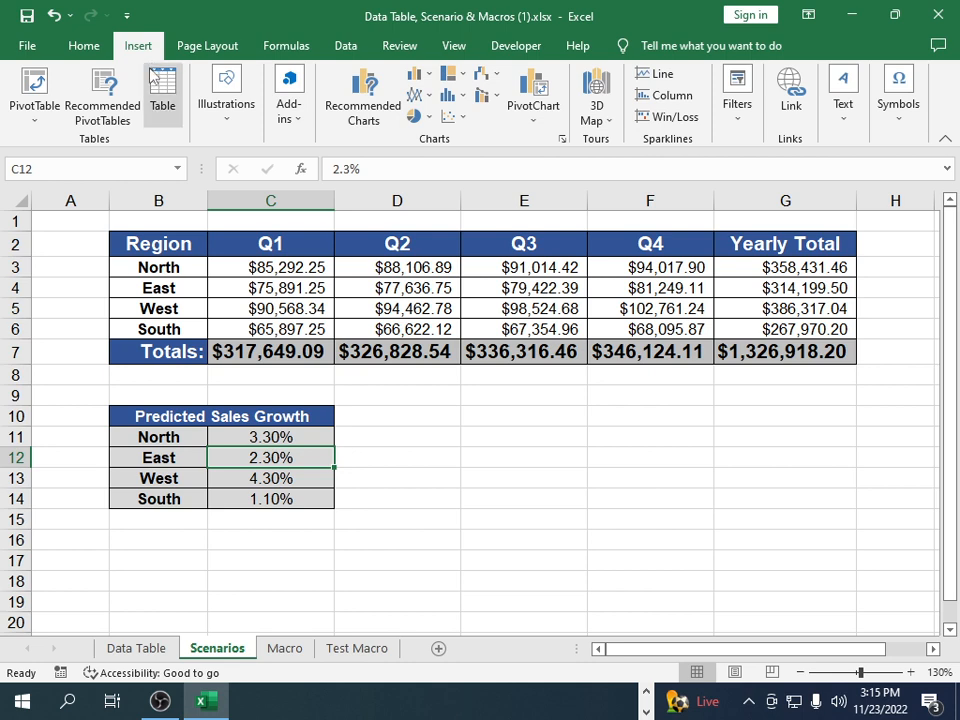
left_click(450, 47)
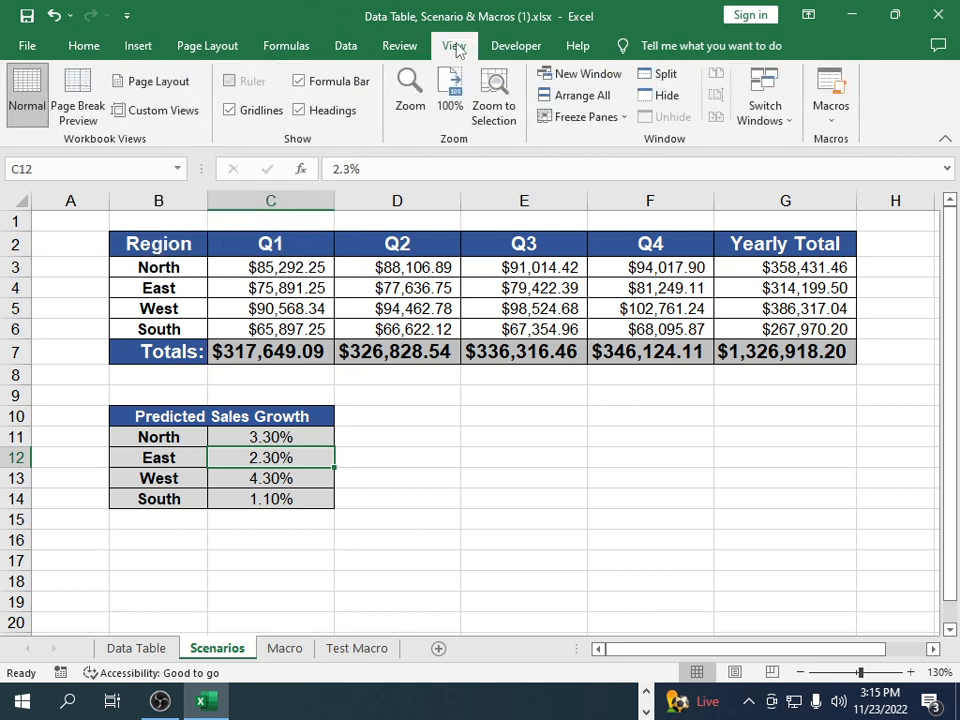
- Trace the dependents of the East growth rate in C12 and examine the East sales formulas in D4:F4
left_click(418, 52)
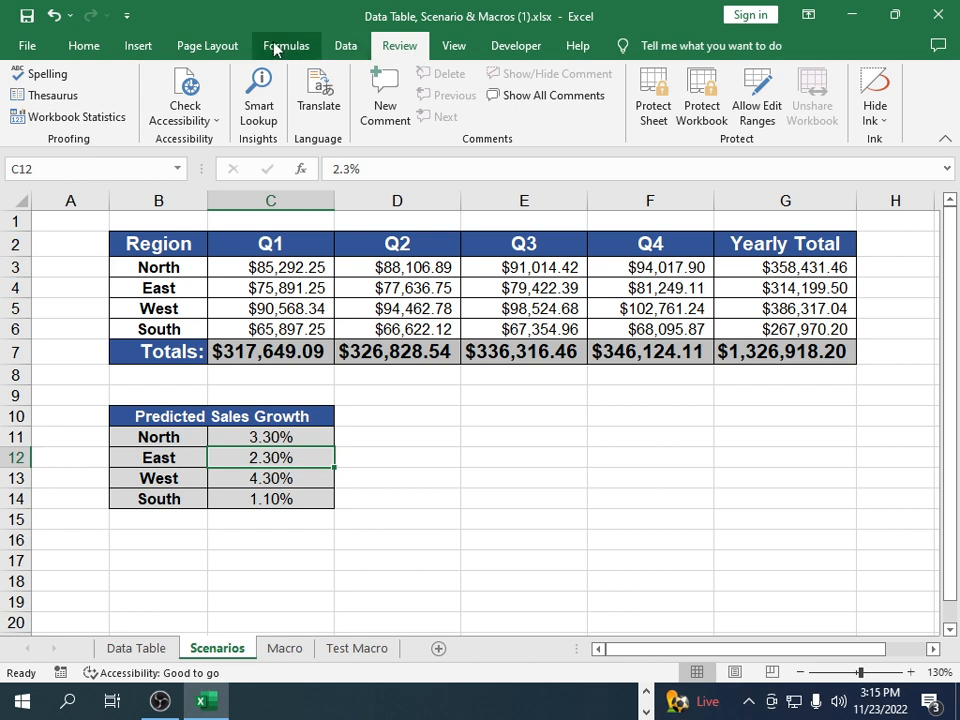
left_click(343, 46)
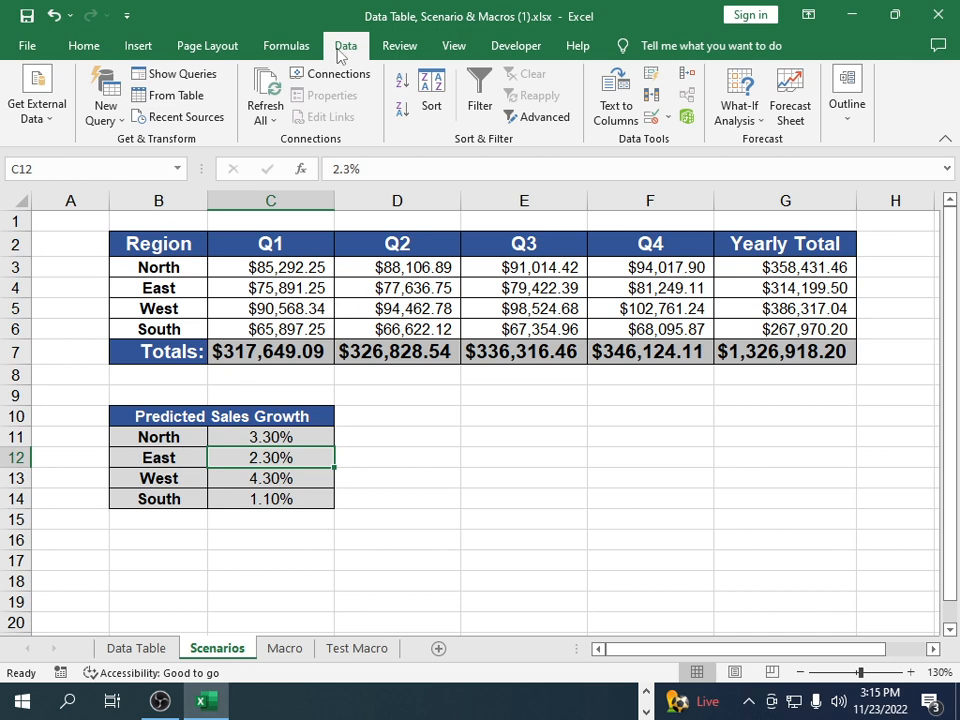
left_click(283, 46)
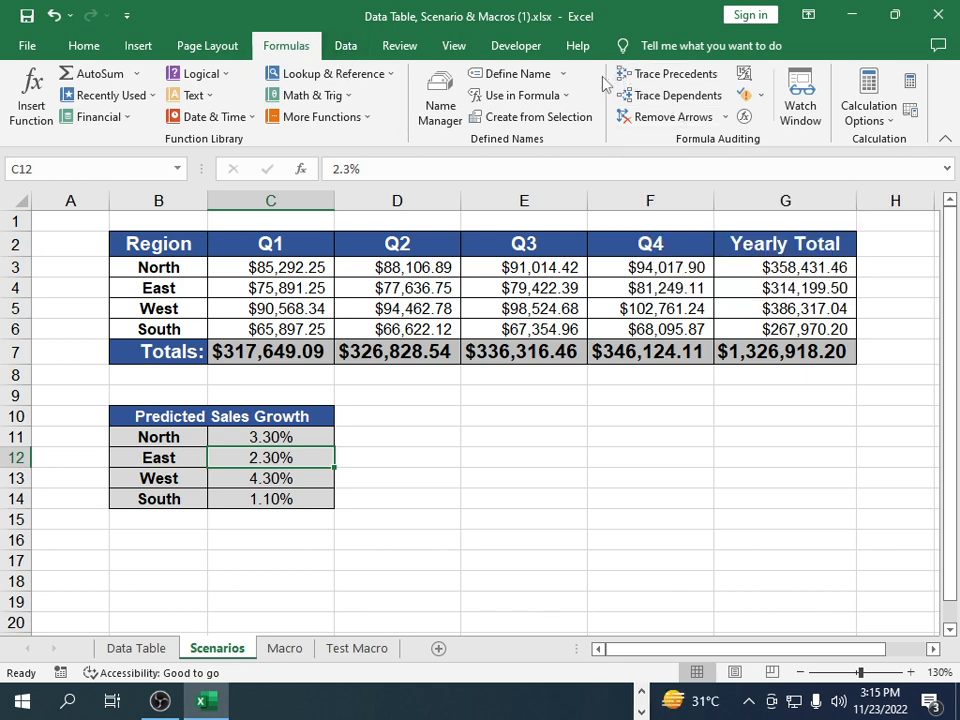
left_click(292, 439)
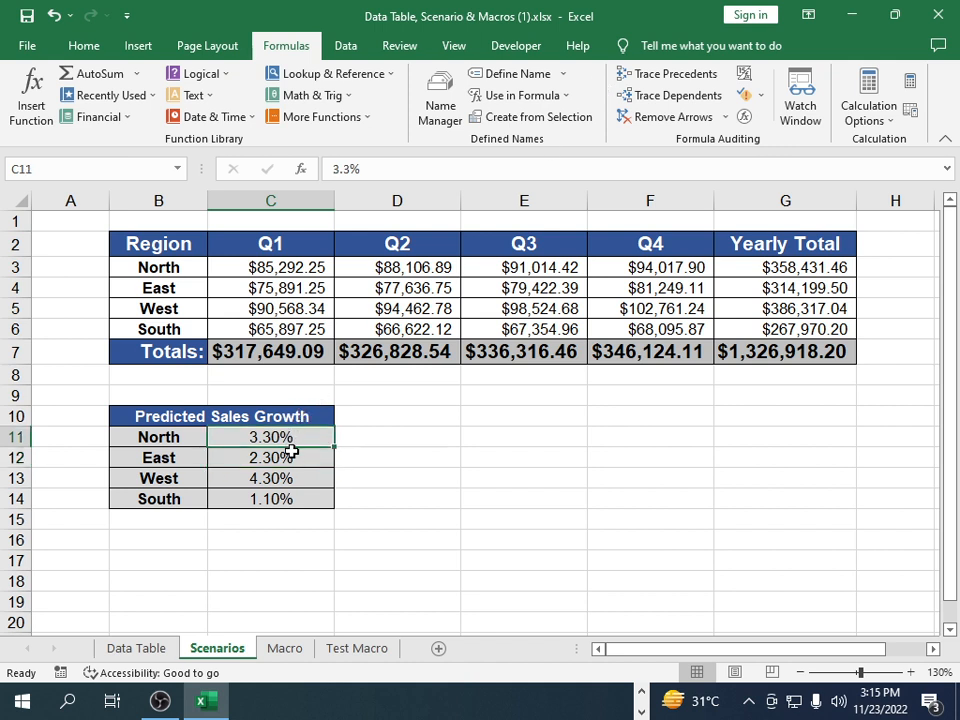
left_click(290, 452)
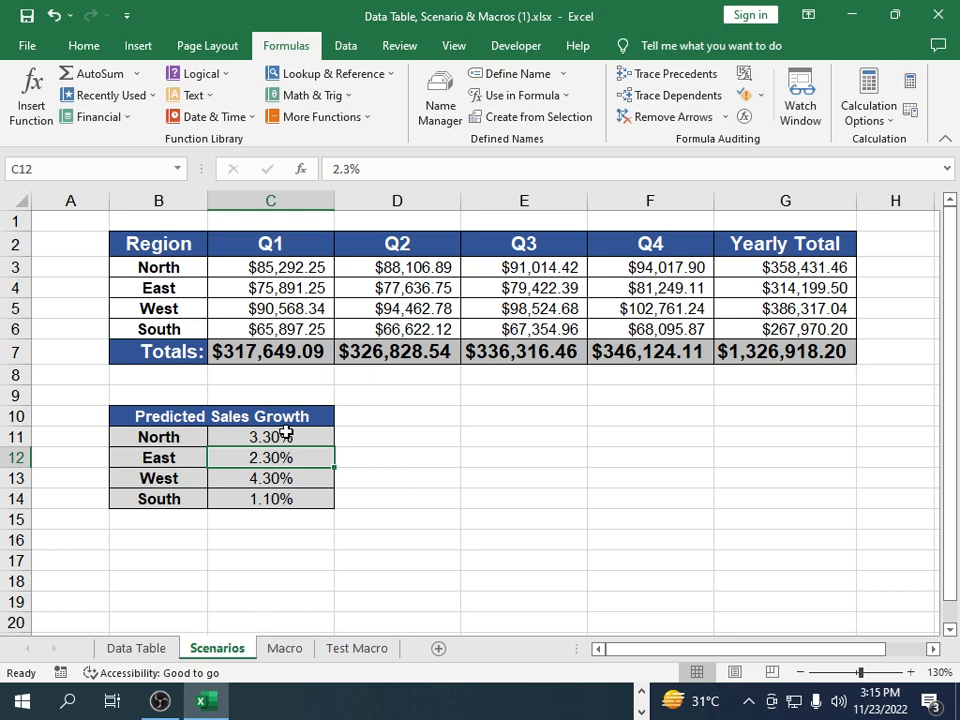
left_click(674, 100)
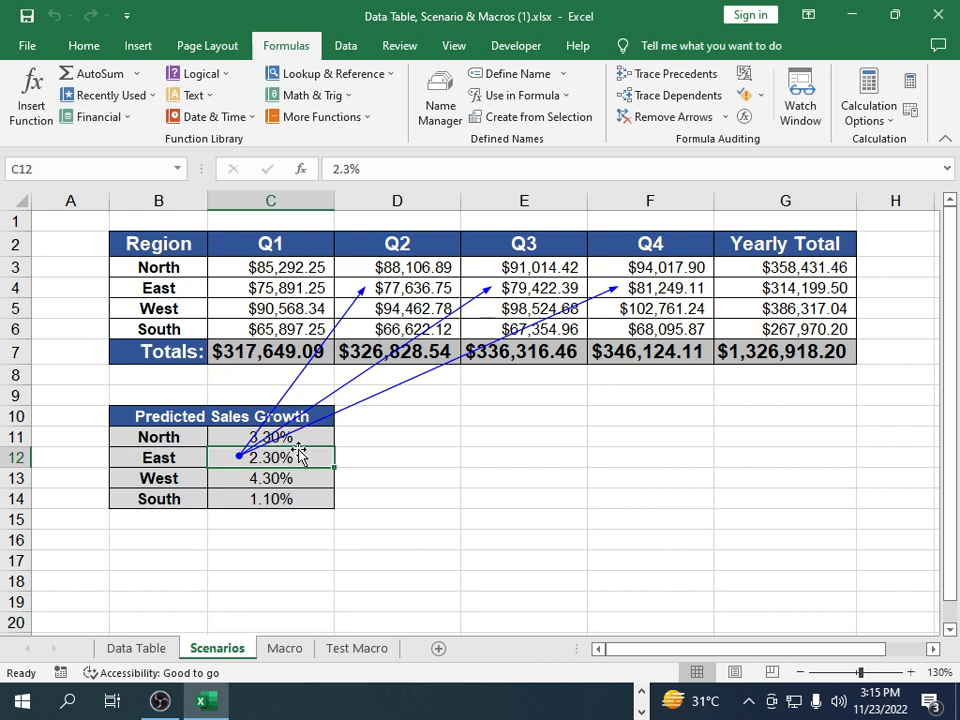
left_click(395, 288)
left_click(520, 288)
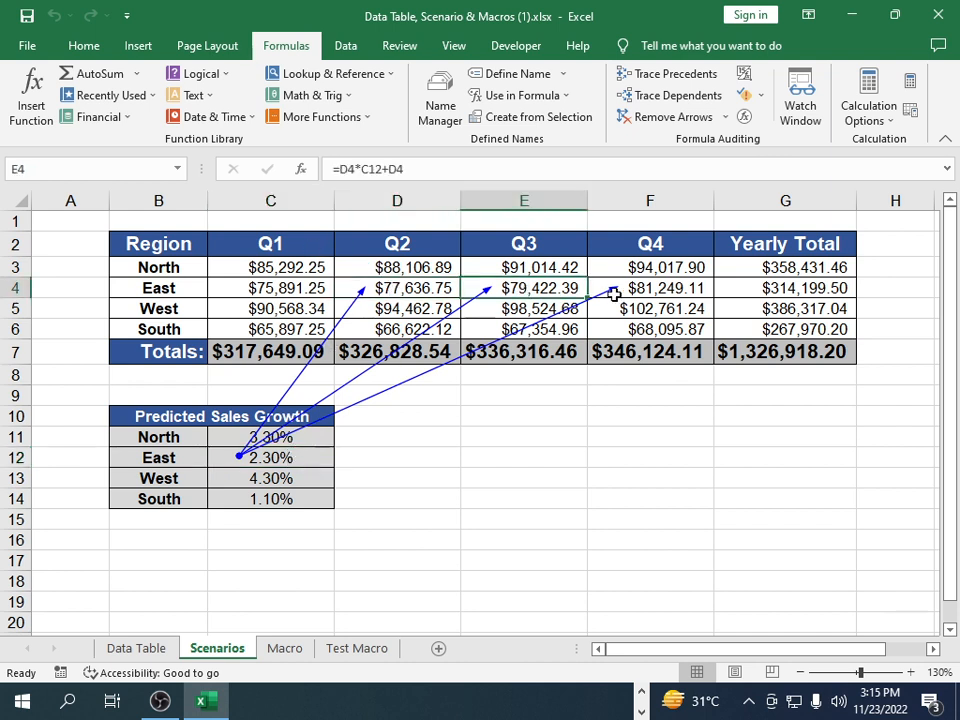
left_click(615, 290)
- Set the East region's predicted sales growth in C12 to 4%
left_click(287, 457)
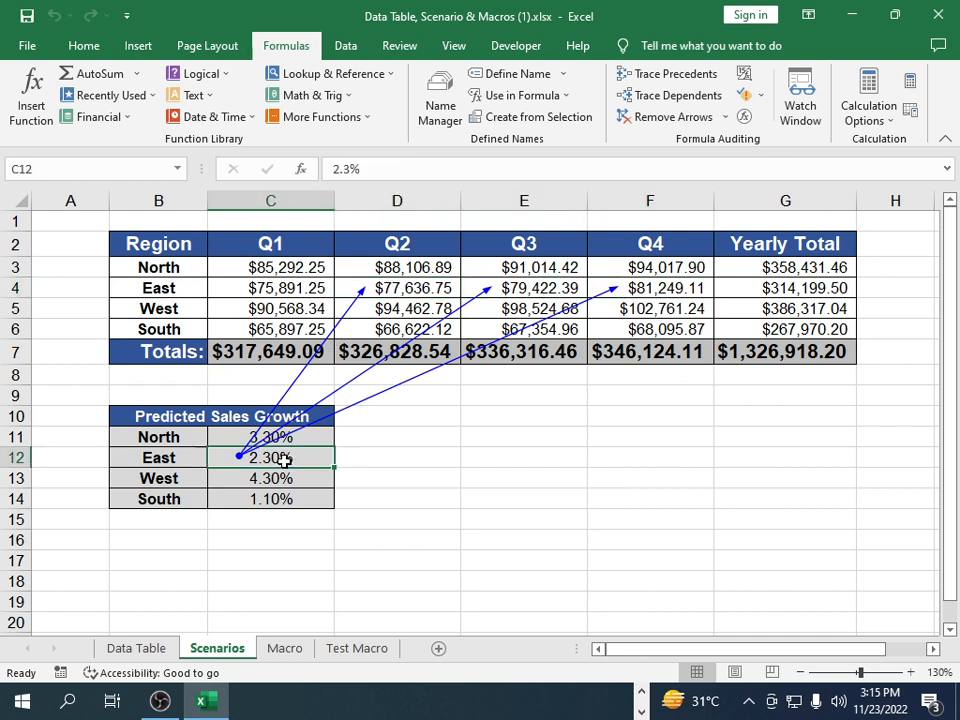
type("4%0.")
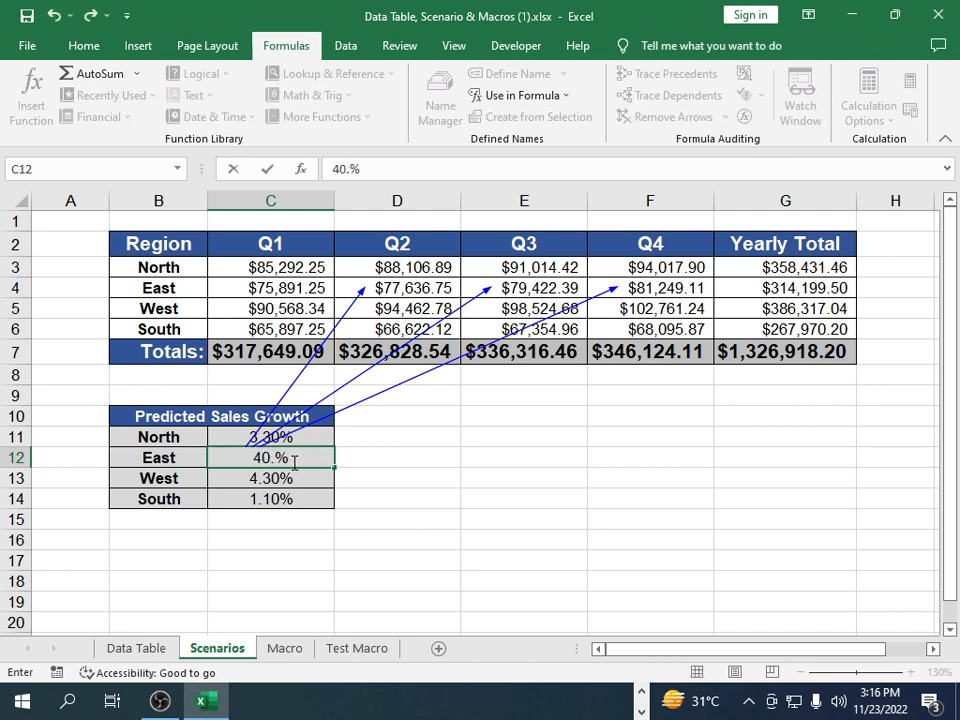
key("BackSpace")
key("BackSpace")
type(".")
key("Return")
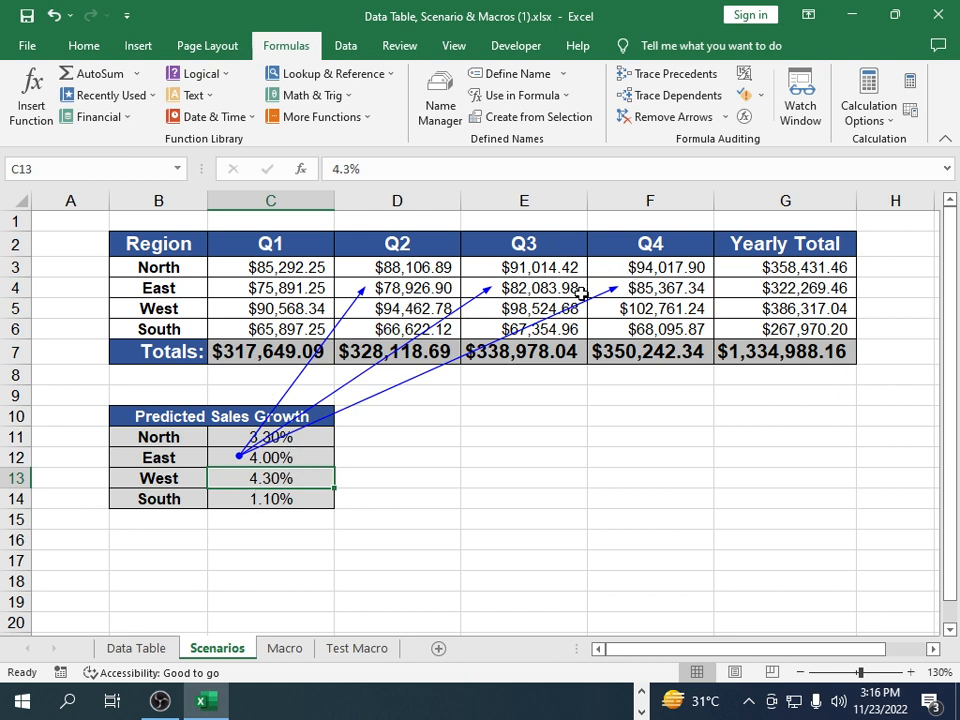
- Trace the dependents of East's Q4, Q3 and Q2 sales in F4, E4 and D4, and clear all trace arrows
left_click(660, 287)
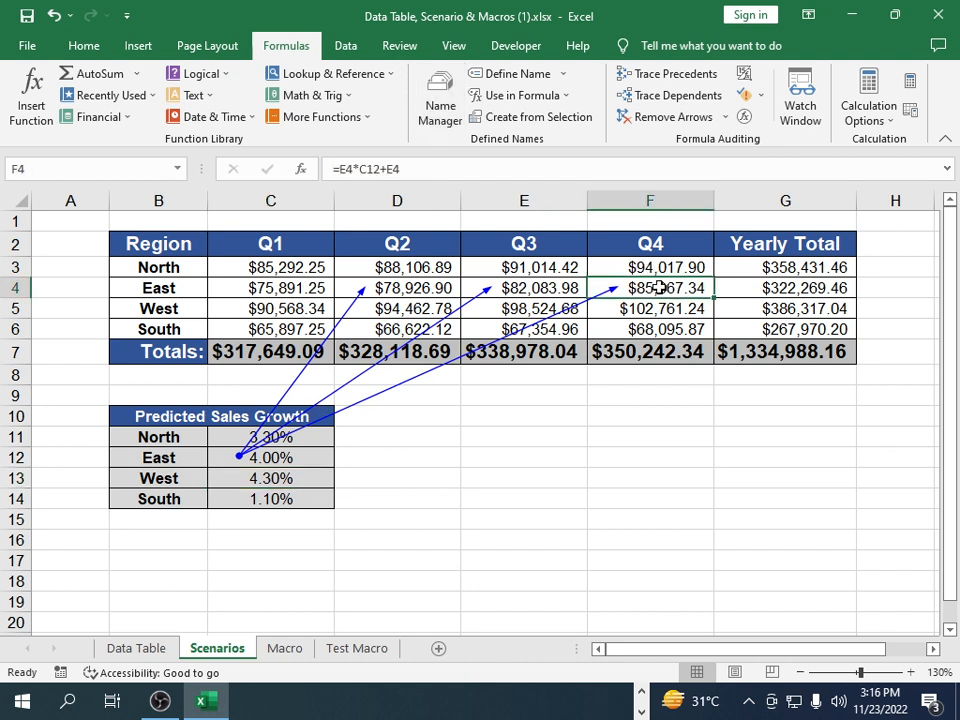
left_click(664, 94)
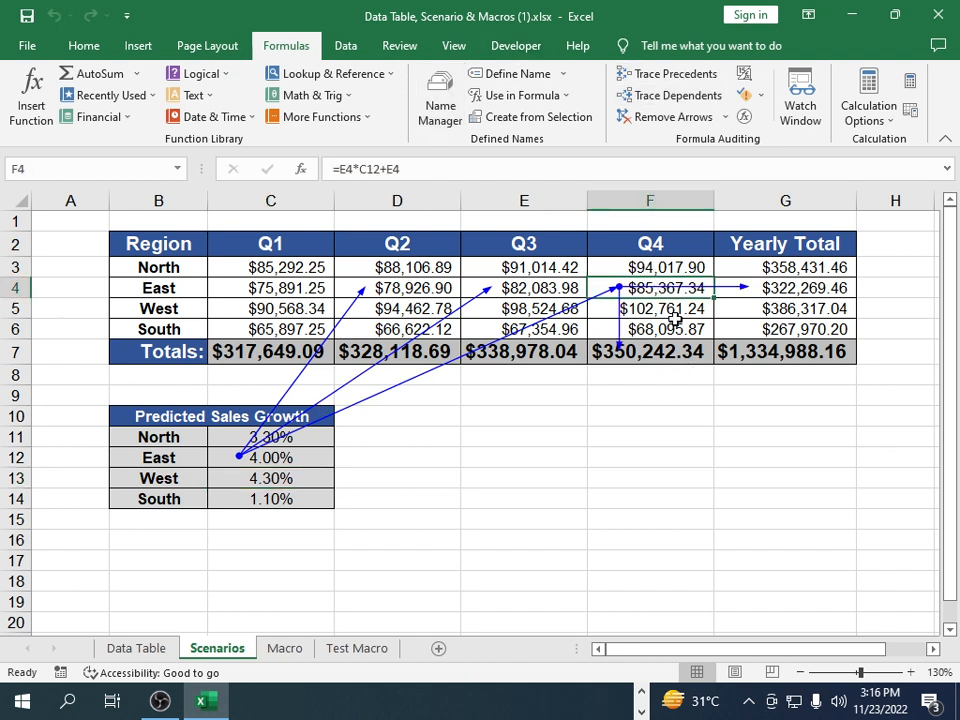
left_click(555, 285)
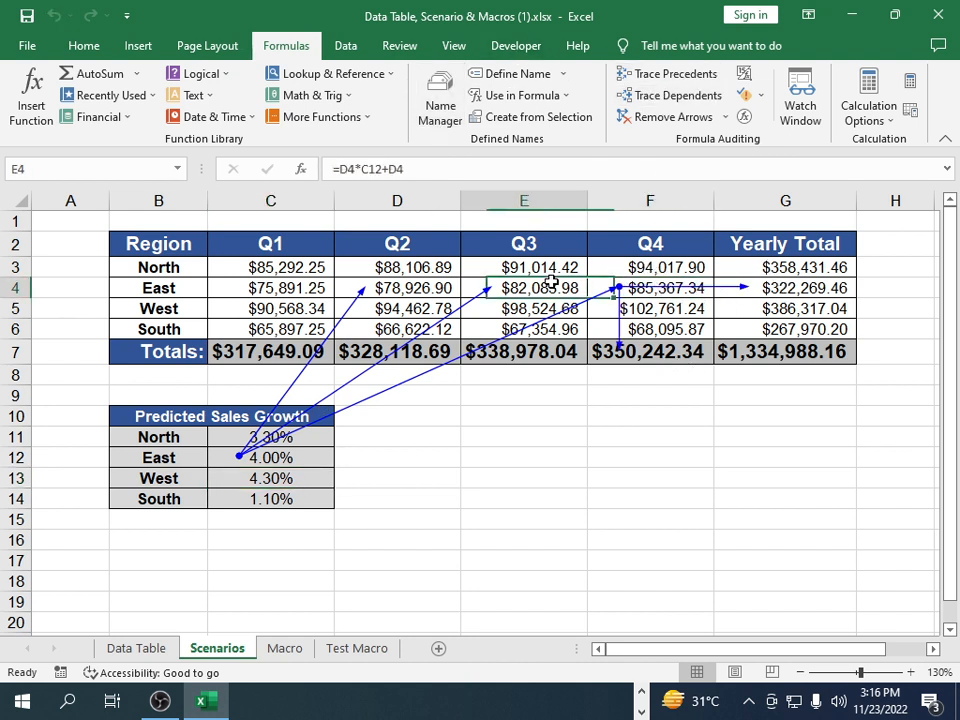
left_click(643, 95)
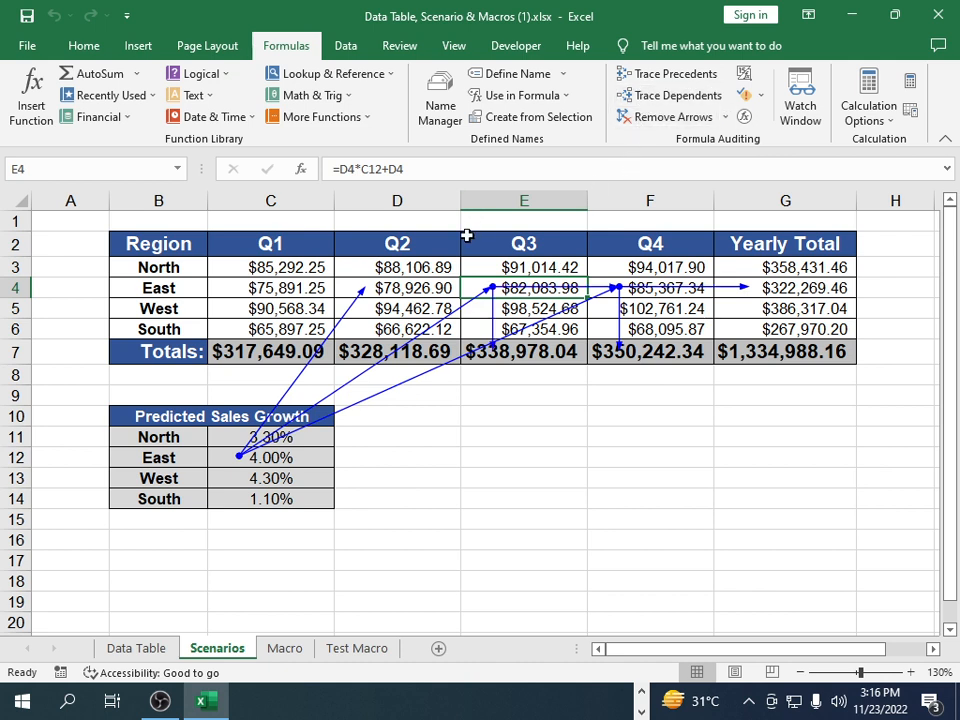
left_click(415, 308)
left_click(429, 287)
left_click(643, 95)
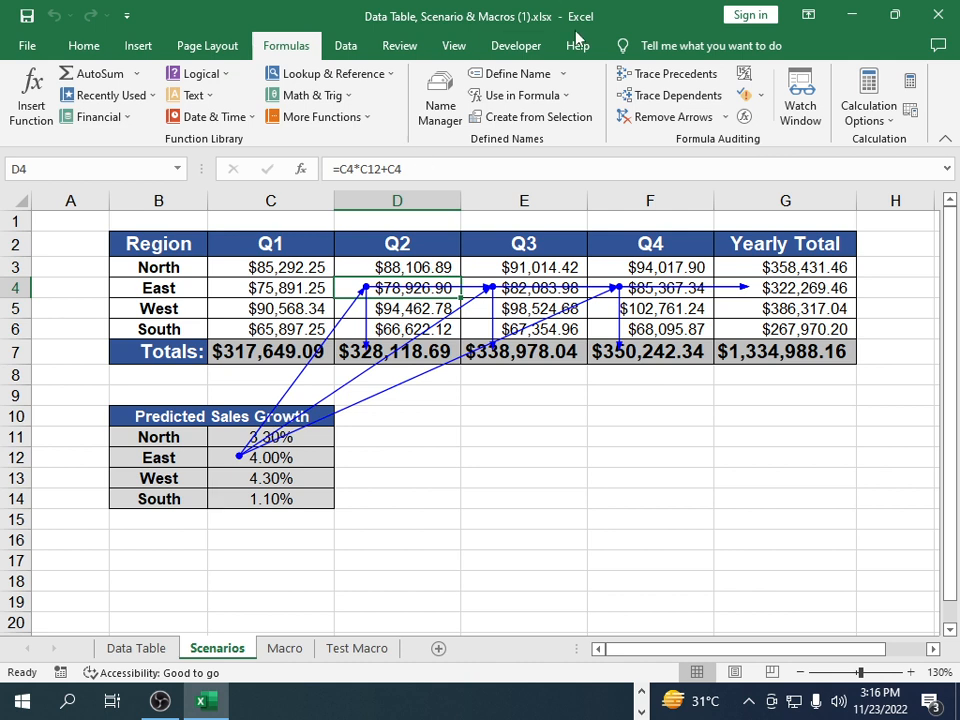
left_click(665, 116)
left_click(525, 472)
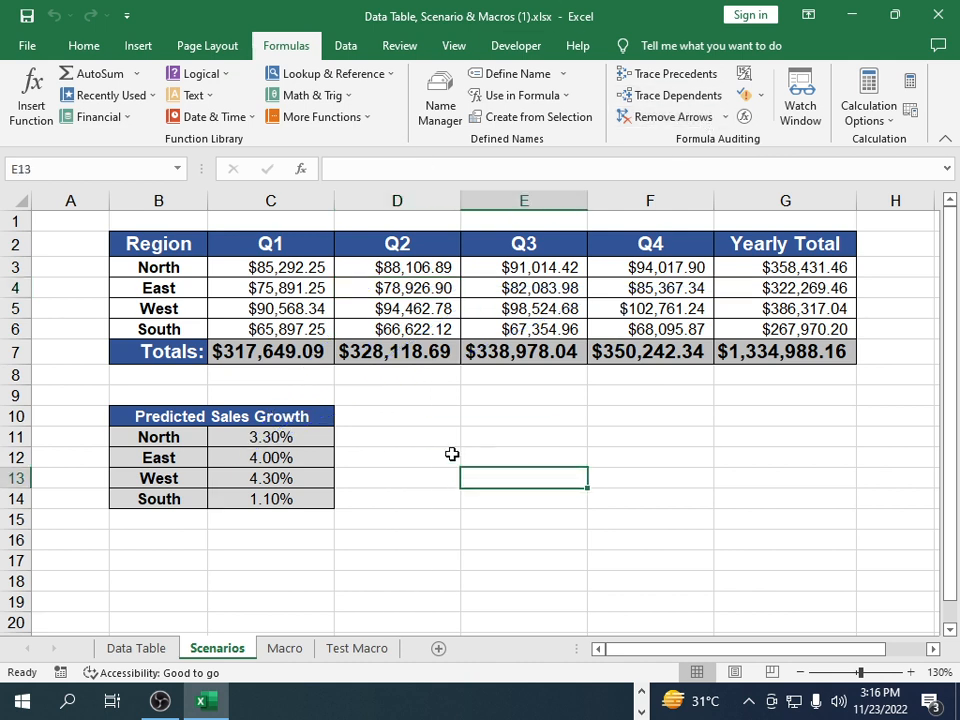
- Highlight the Predicted Sales Growth table in B10:C14 for review
left_click(281, 436)
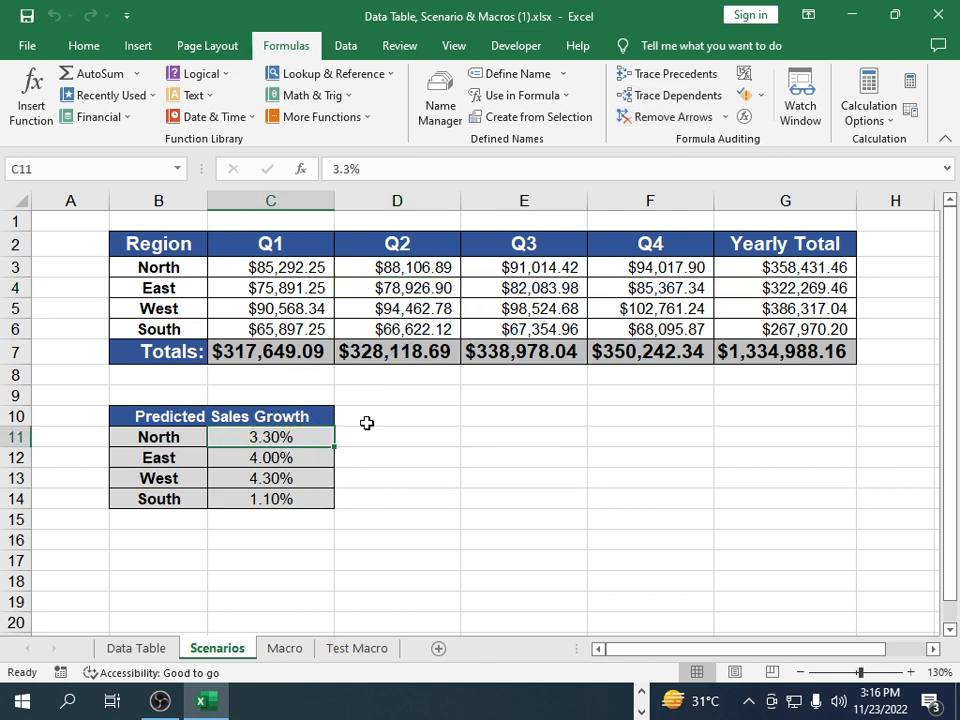
key("Left")
key("Up")
key("Right")
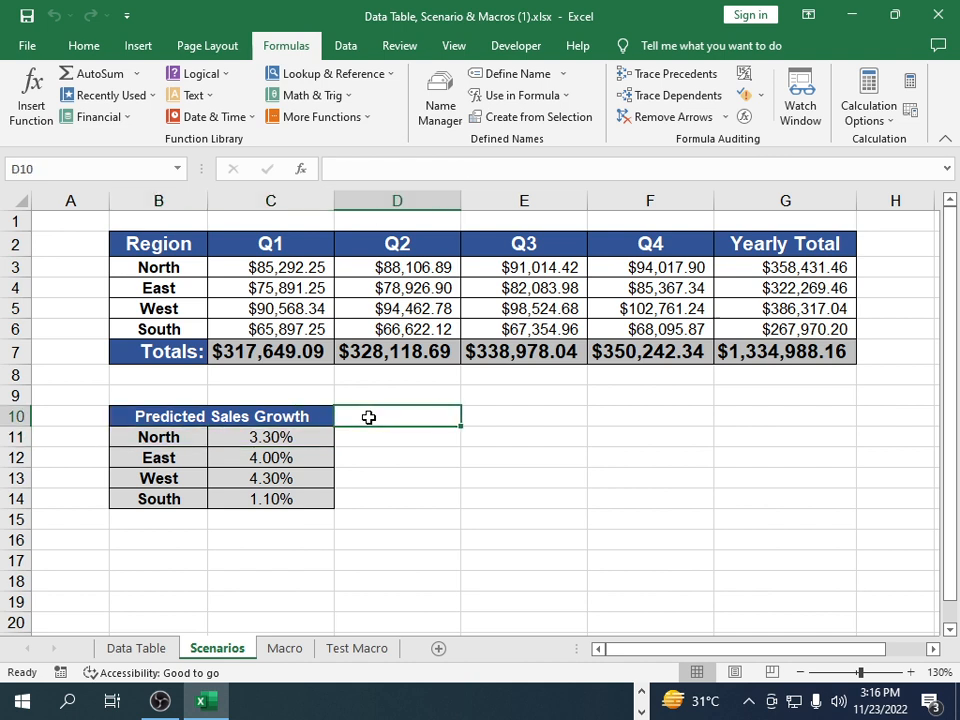
key("Left")
key("shift+Down")
key("shift+Down")
key("shift+Down")
key("shift+Down")
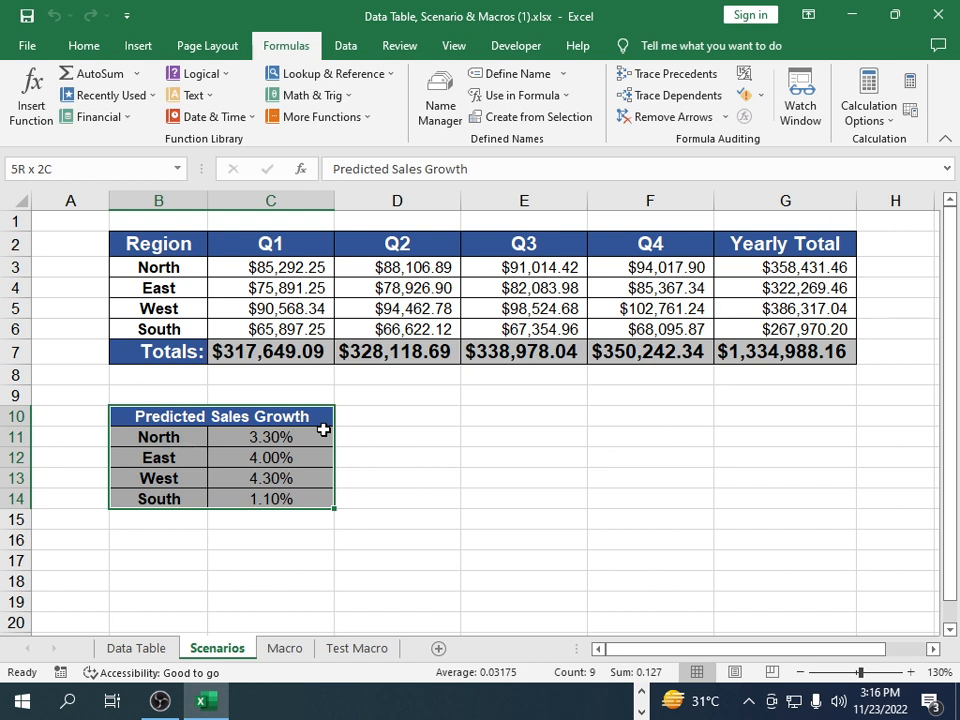
- Set the predicted sales growth to 5% for North, 3% for West and 2% for South
left_click(218, 478)
left_click(277, 437)
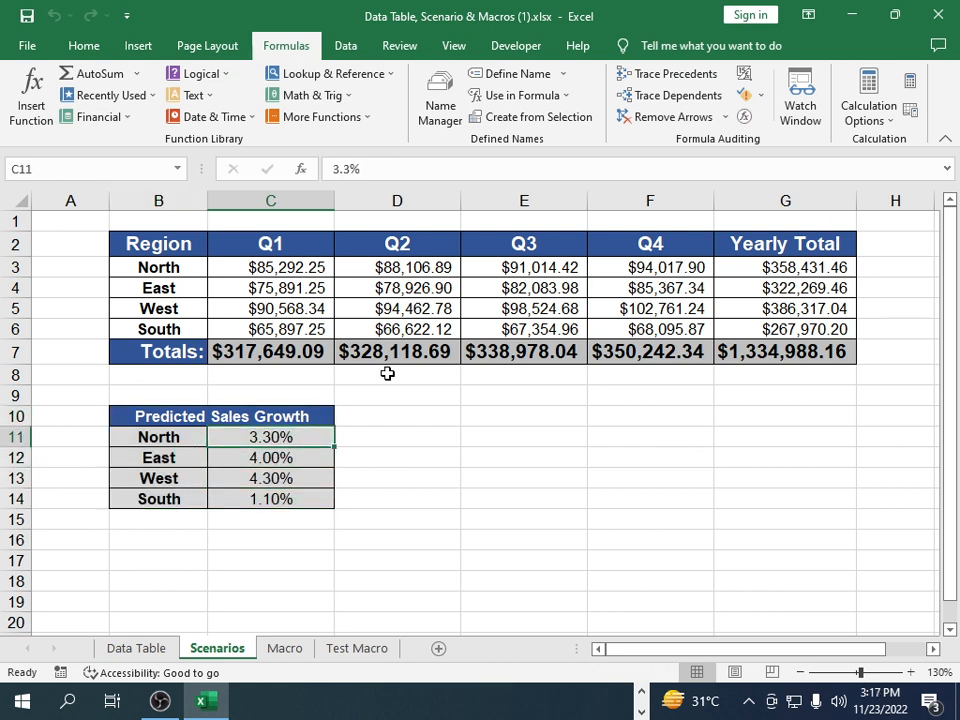
type("5%")
key("Return")
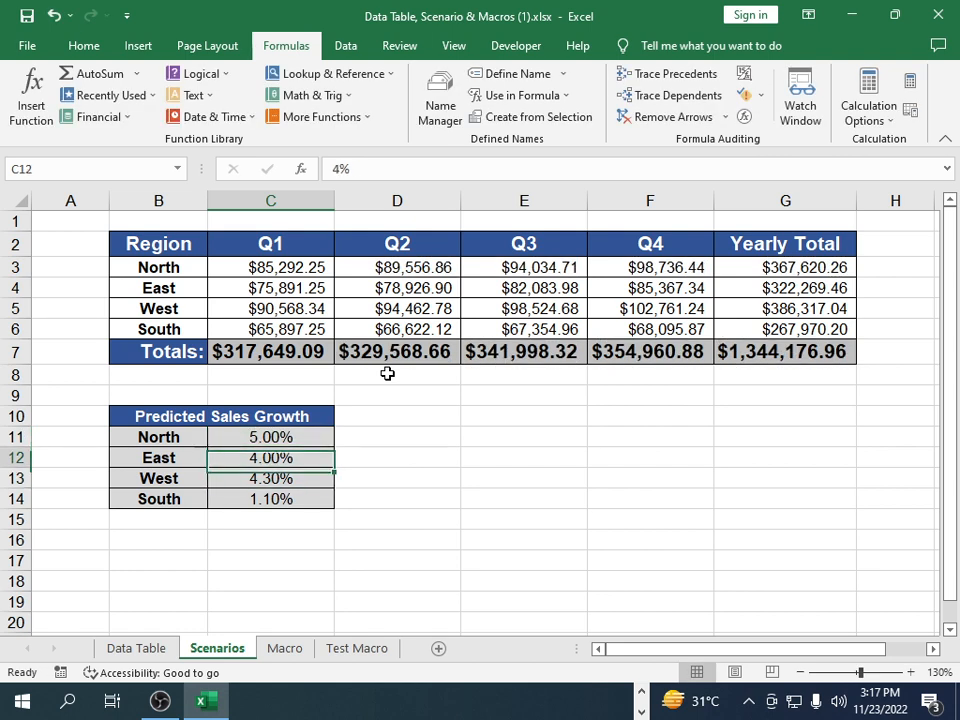
key("Return")
type("3%")
key("Return")
key("Return")
key("Up")
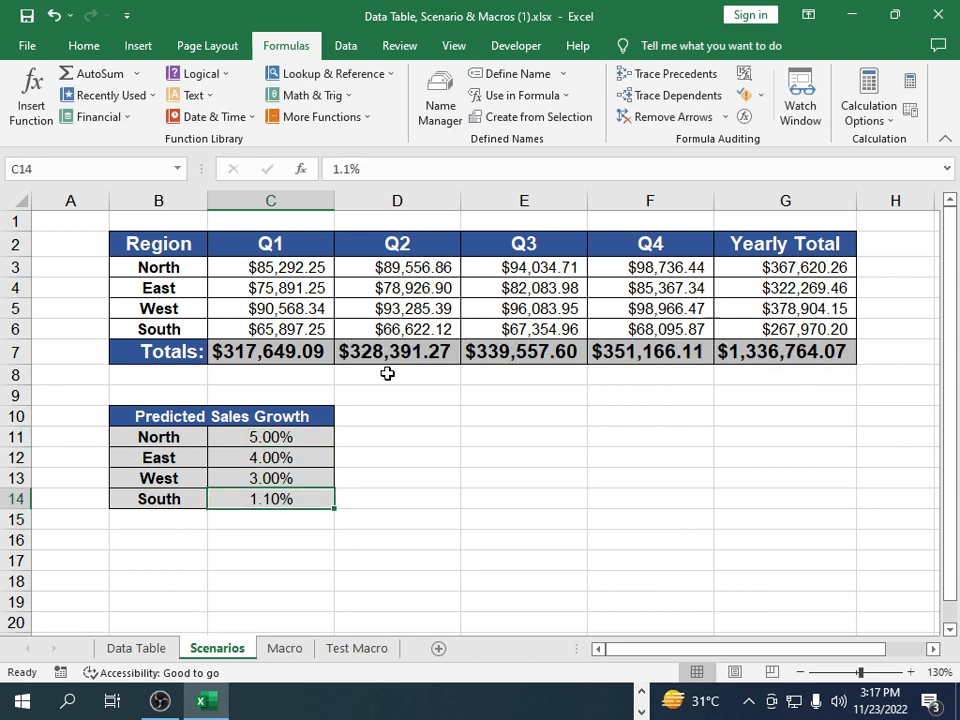
type("2%")
key("Return")
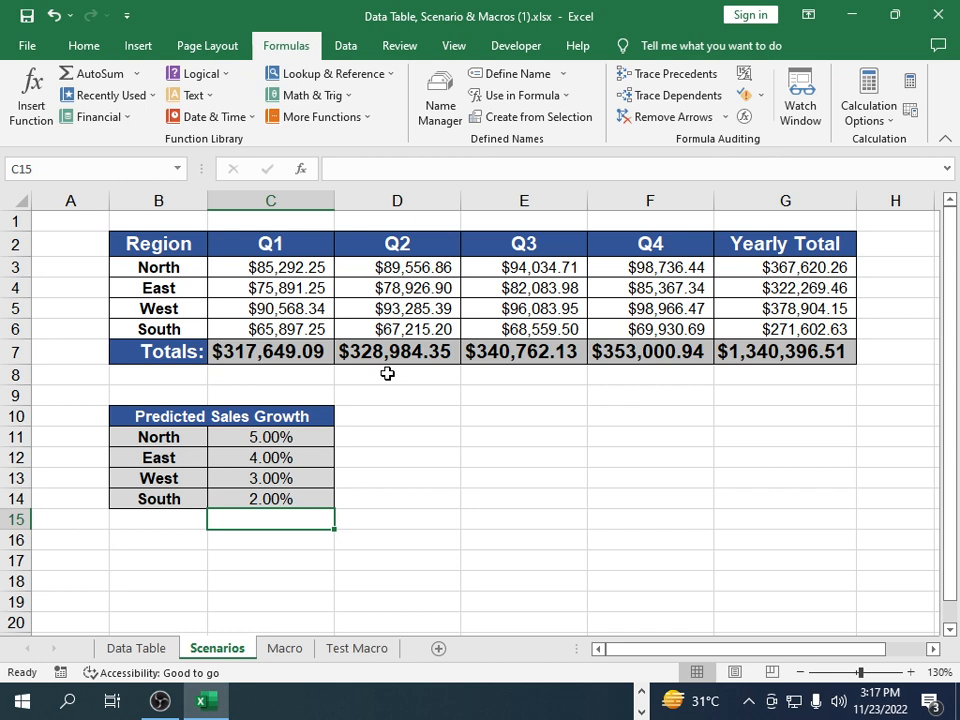
- Set the predicted sales growth to 1% for South, 2% for West, 3% for East and 4% for North
key("Up")
type("0")
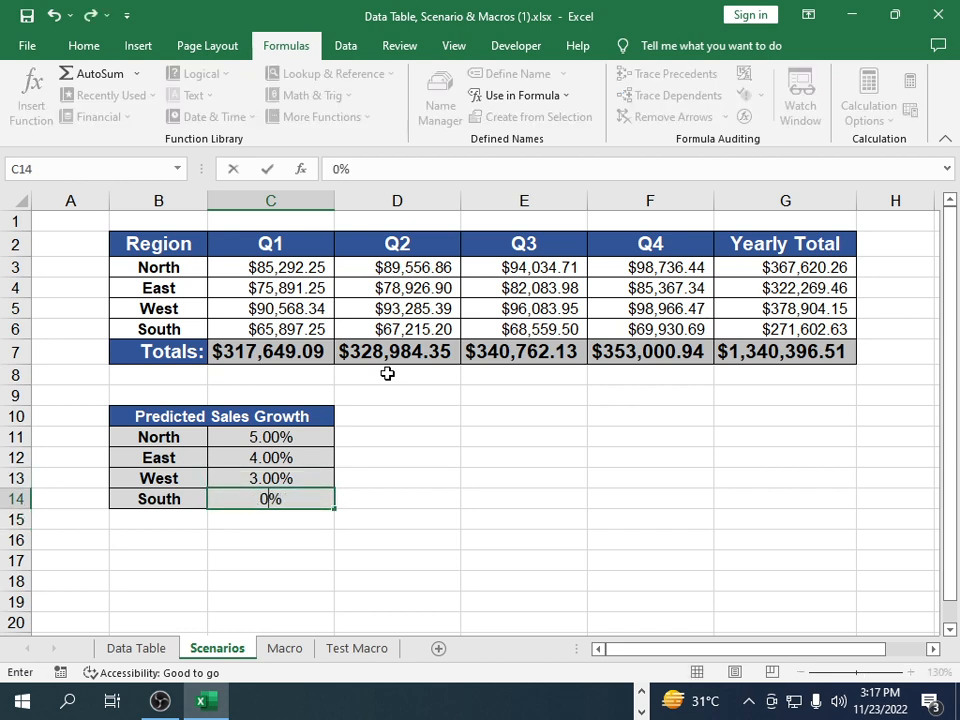
key("Up")
key("Down")
type("1")
key("Up")
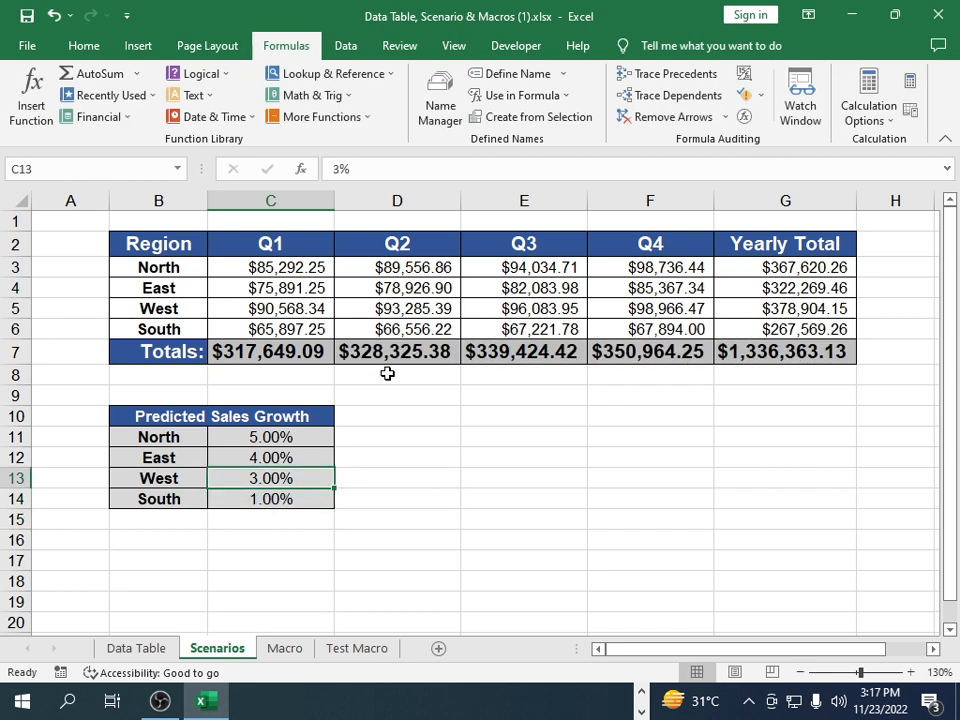
type("2")
key("Up")
type("3")
key("Up")
type("4")
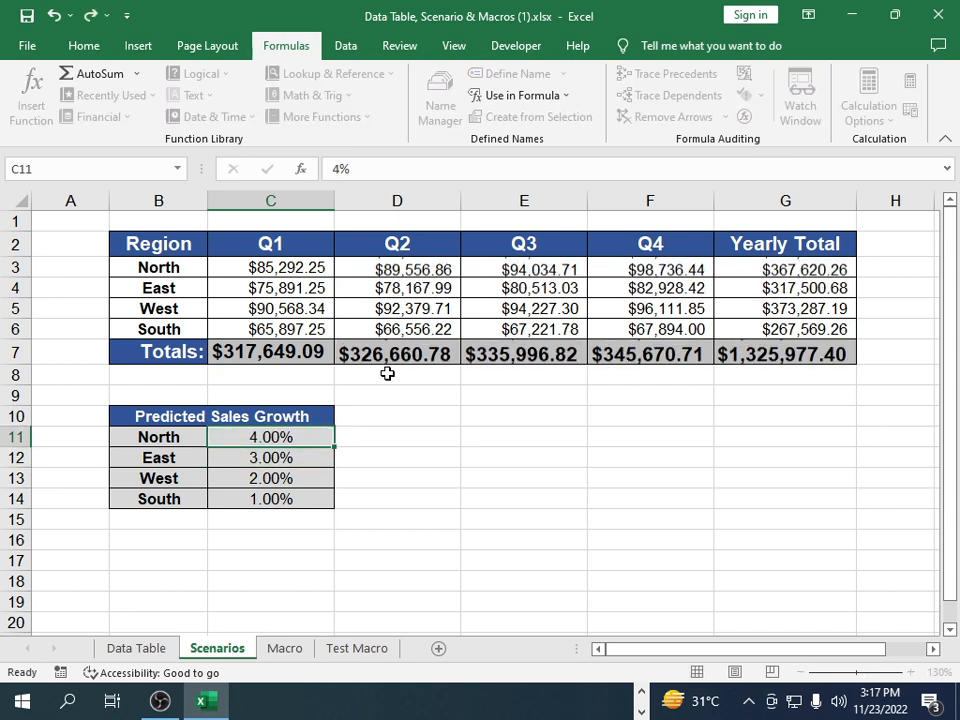
key("Up")
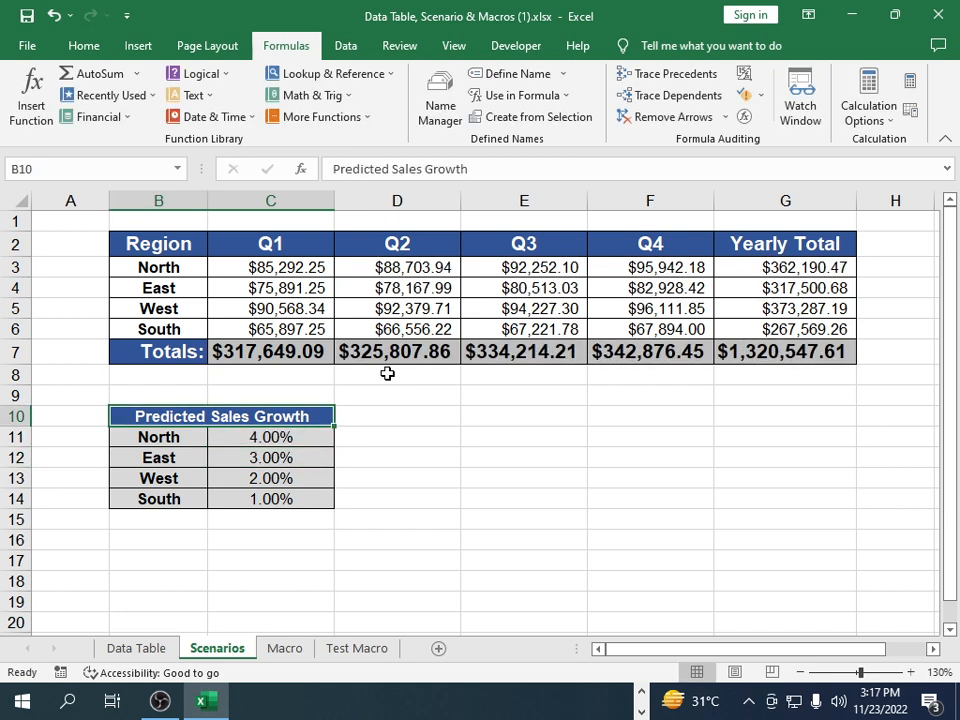
left_click(245, 444)
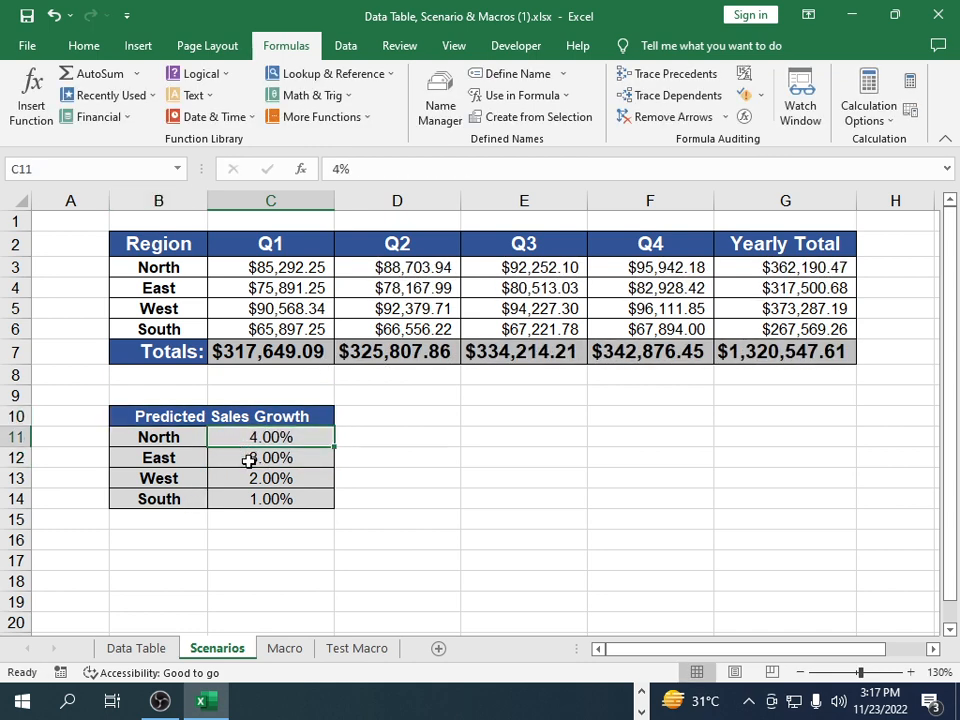
left_click_drag(249, 460, 245, 498)
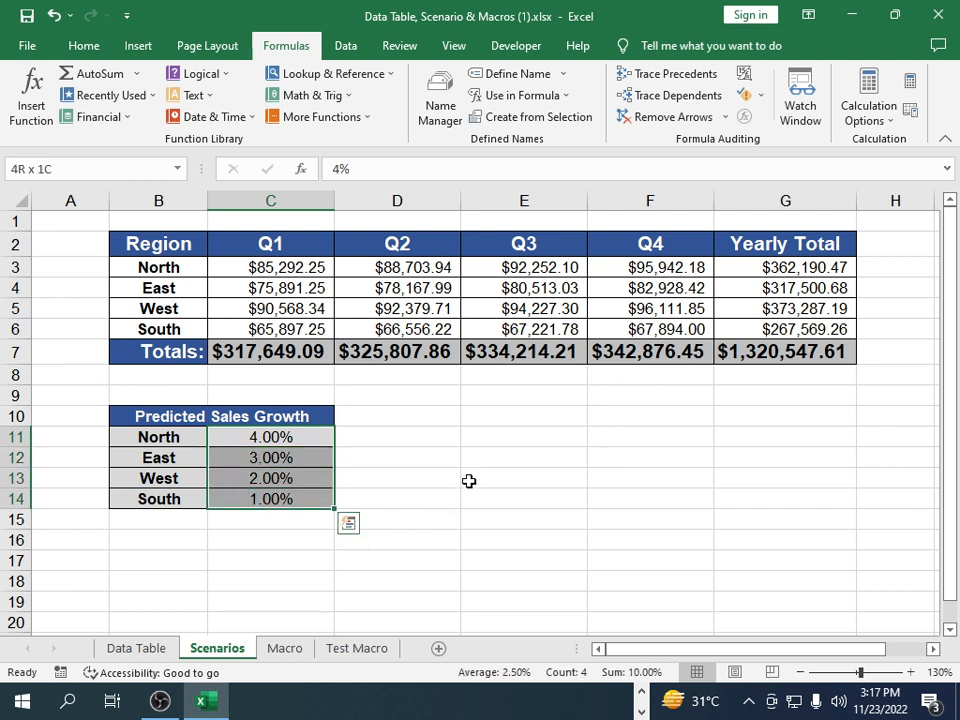
left_click(469, 481)
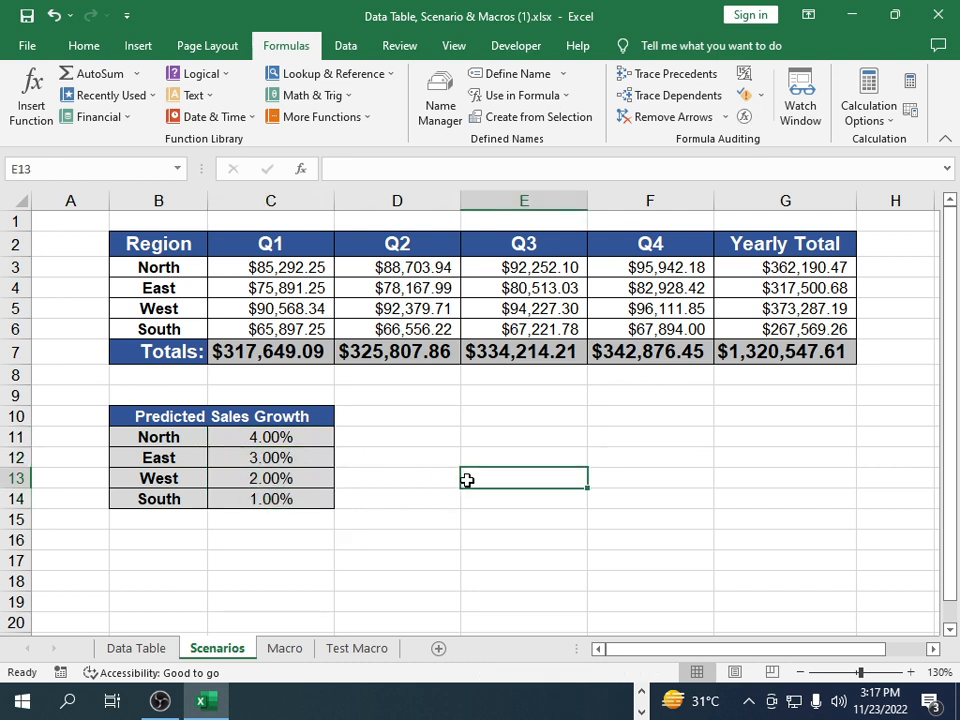
- Select the predicted sales growth rates in C11:C14 and open the Scenario Manager
left_click(325, 438)
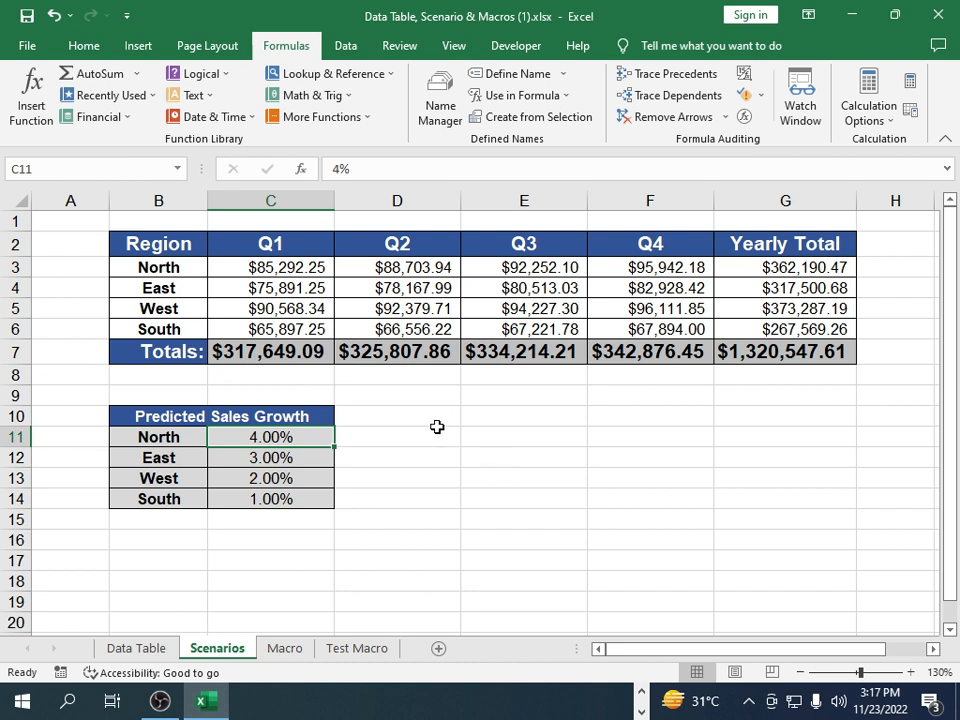
key("shift+Down")
key("shift+Down")
key("shift+Down")
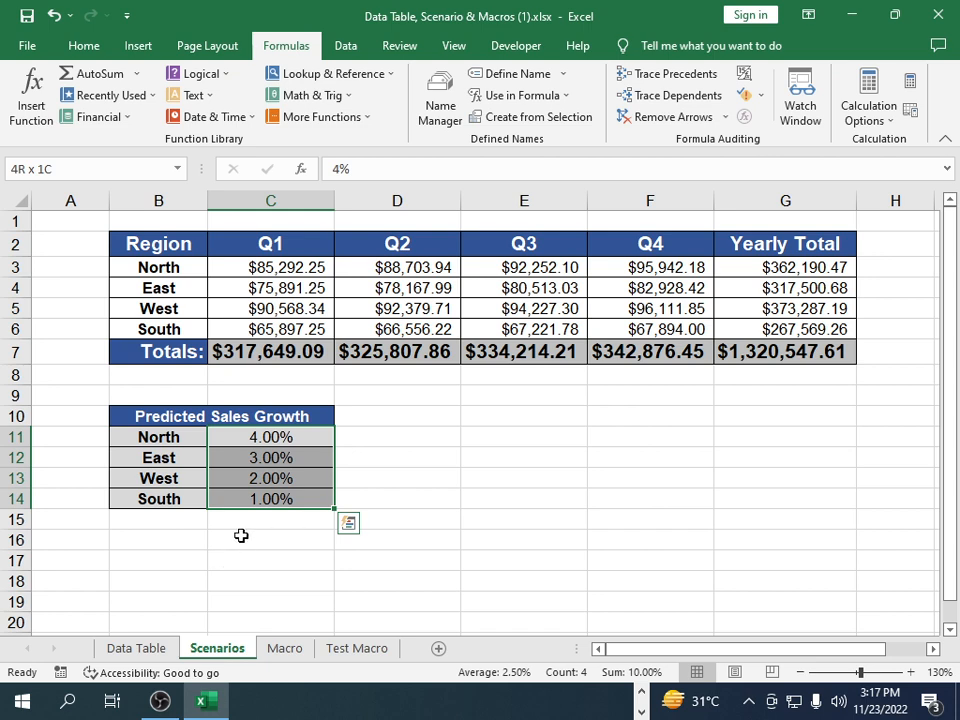
left_click(344, 46)
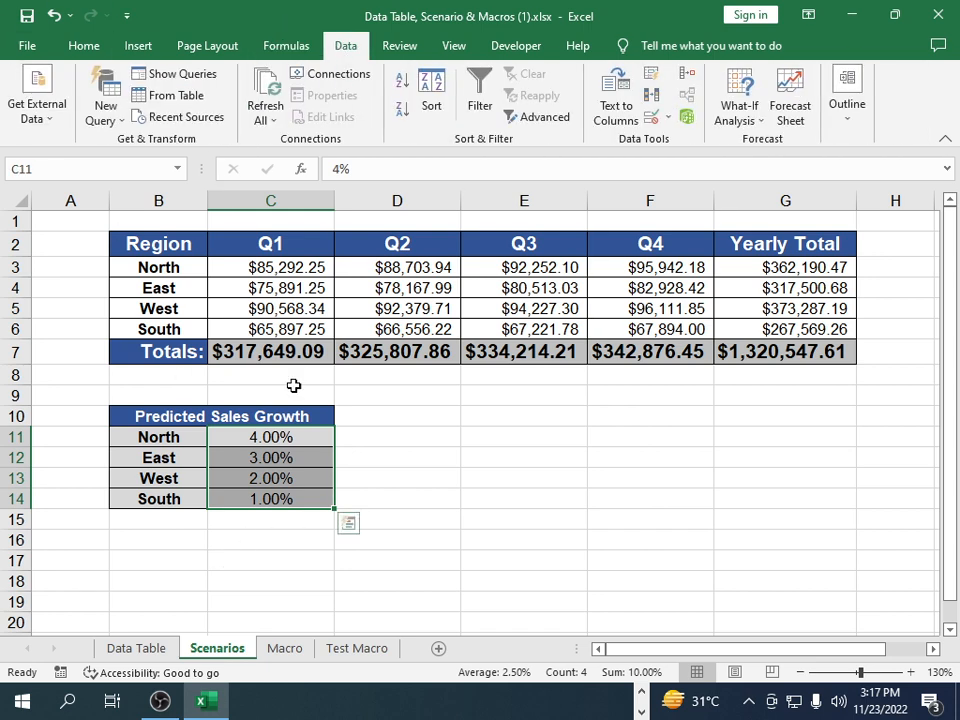
left_click(298, 476)
left_click(283, 433)
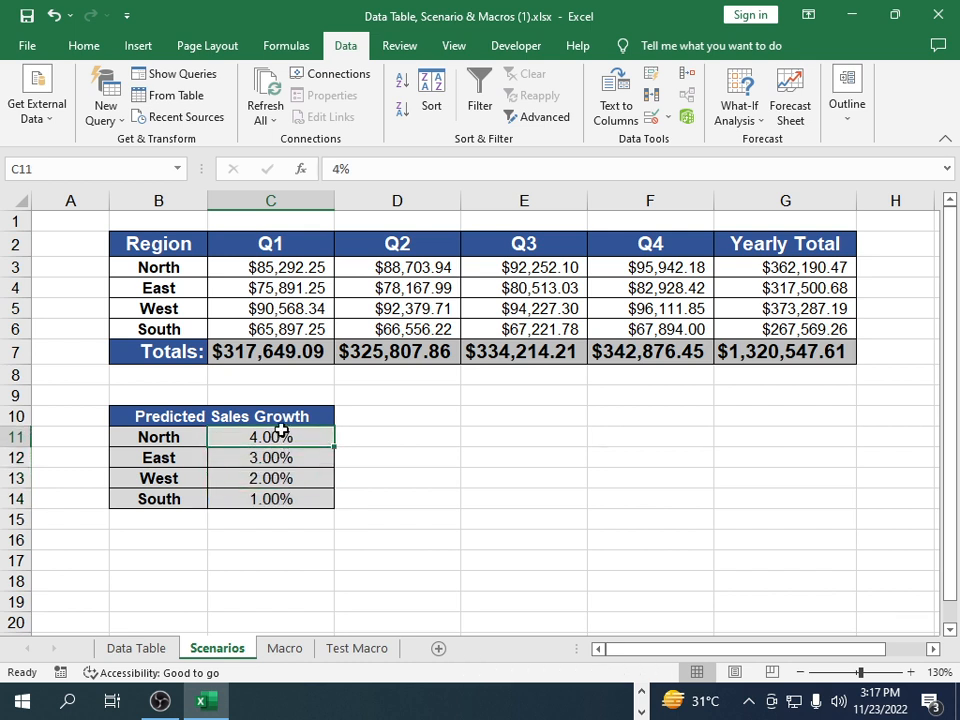
key("shift+Down")
key("shift+Down")
key("shift+Down")
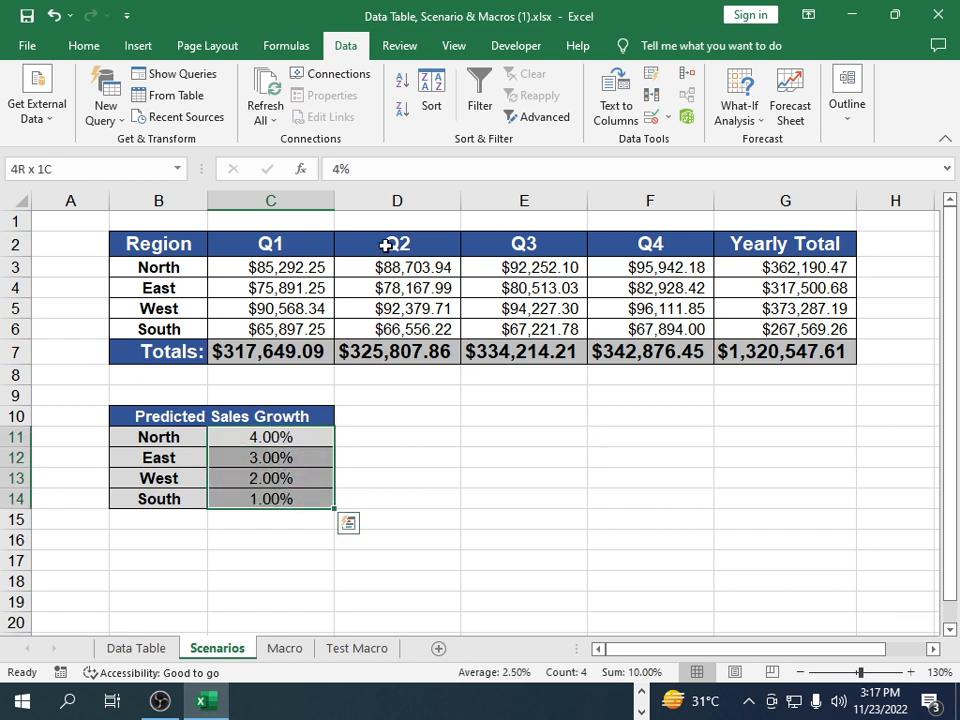
left_click(754, 123)
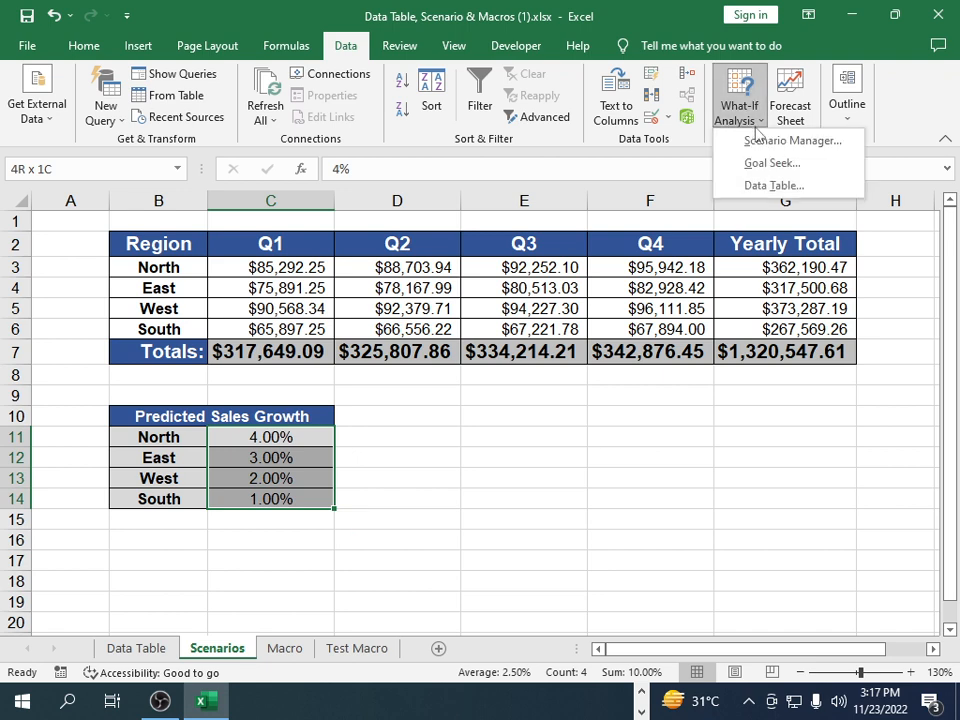
left_click(775, 150)
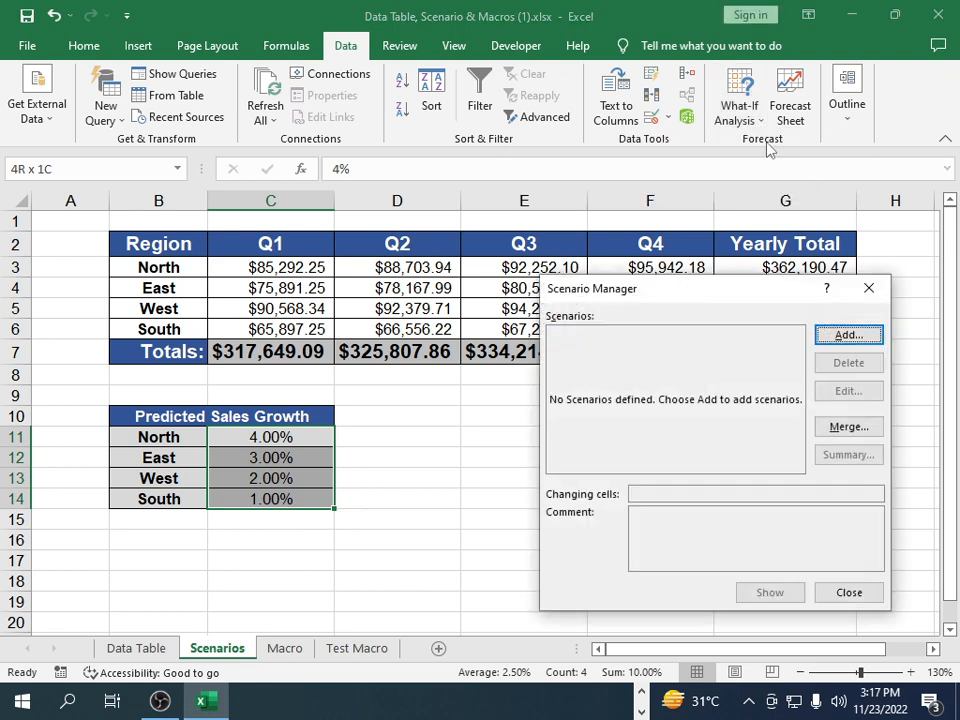
- Add a scenario named Good for C11:C14 with growth values 0.08, 0.07, 0.06 and 0.05
left_click(848, 336)
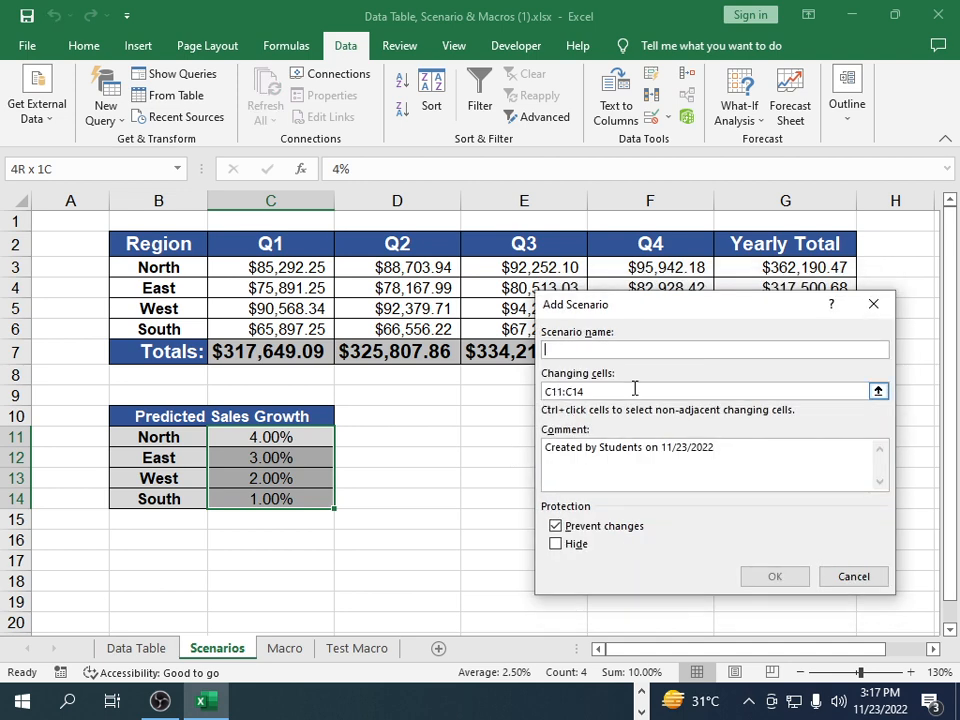
type("Good")
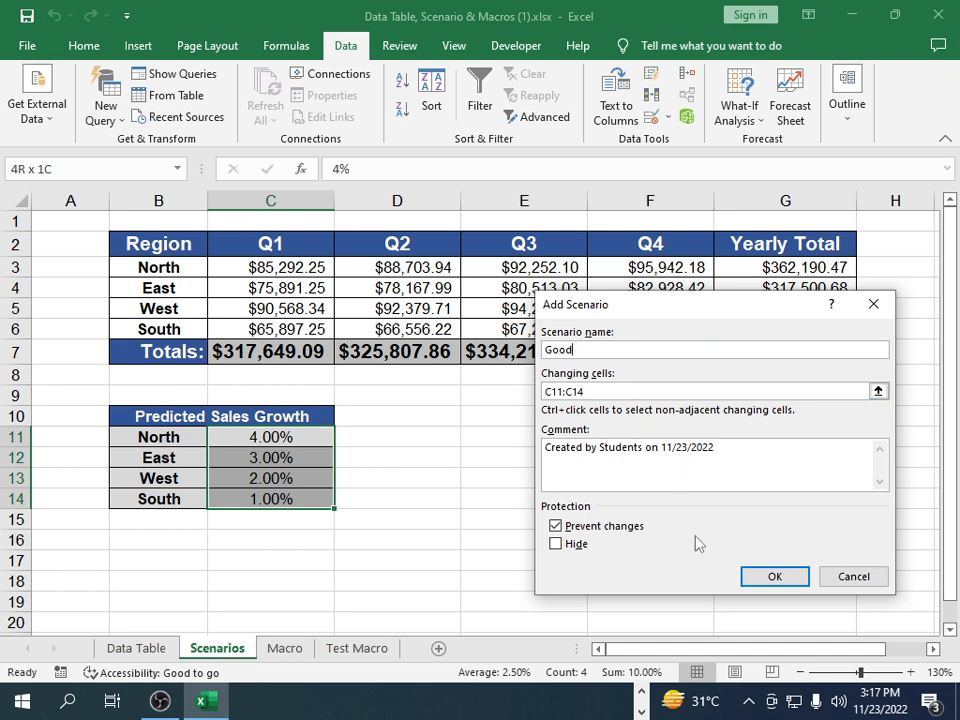
left_click(776, 571)
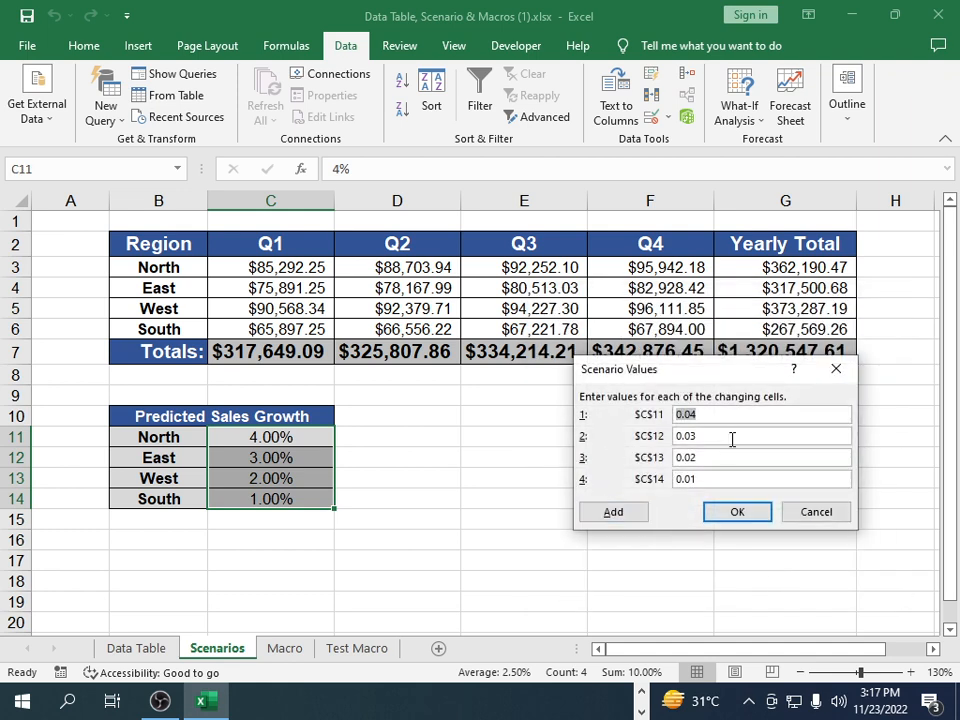
type("0.0")
left_click(729, 438)
left_click(722, 460)
key("BackSpace")
key("BackSpace")
left_click(712, 478)
key("BackSpace")
left_click(722, 511)
- Add a scenario named Worst for C11:C14 with growth values 0.04, 0.03, 0.02 and 0.01
left_click(806, 334)
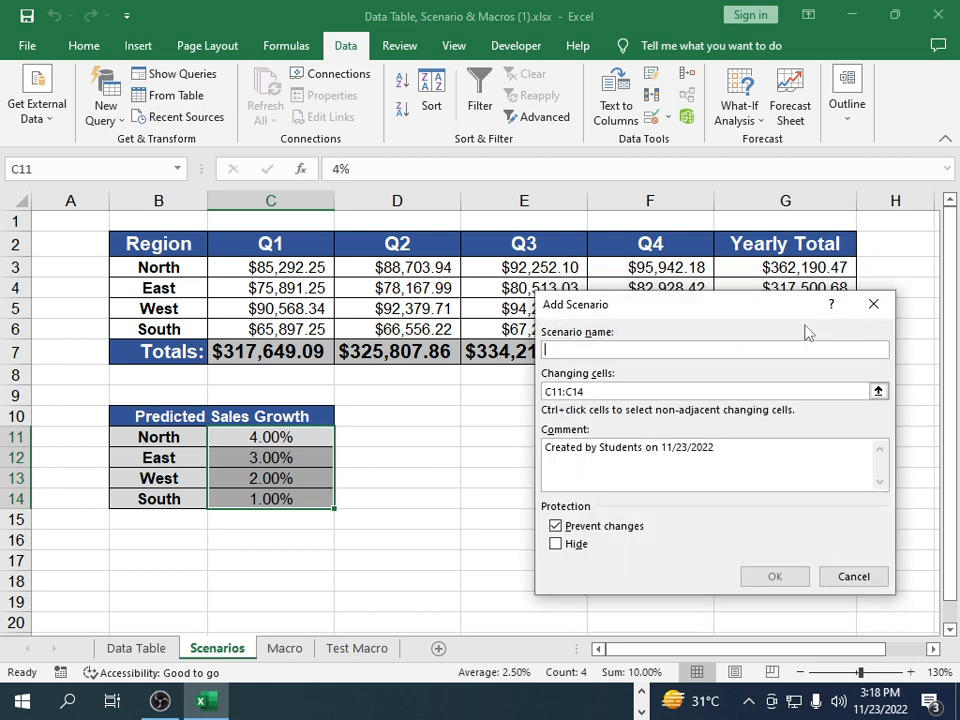
type("Worst")
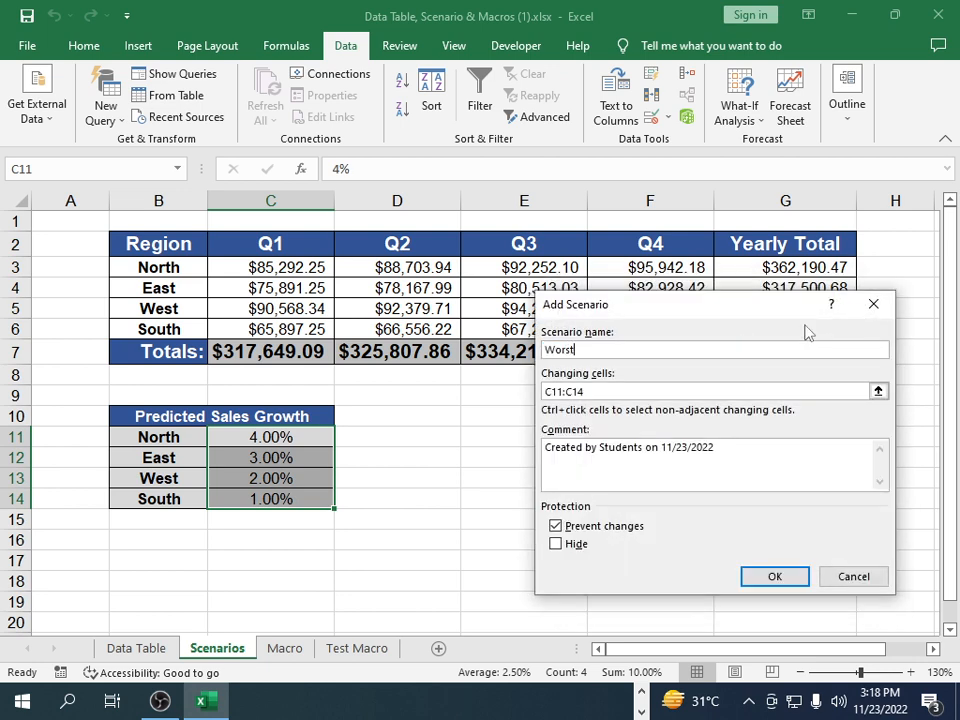
left_click(765, 578)
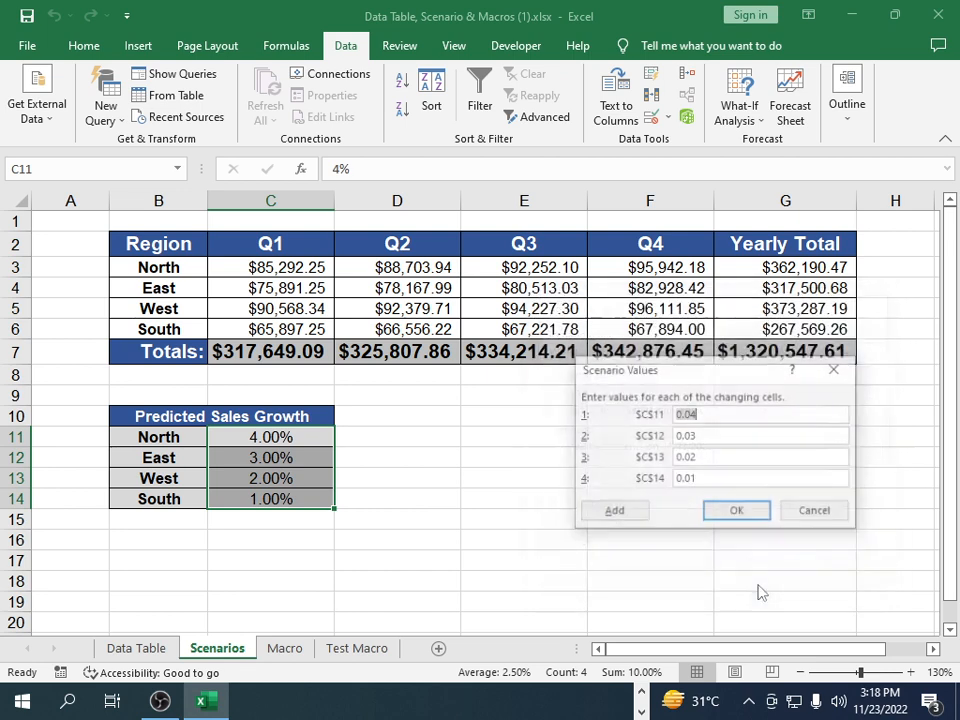
left_click(710, 479)
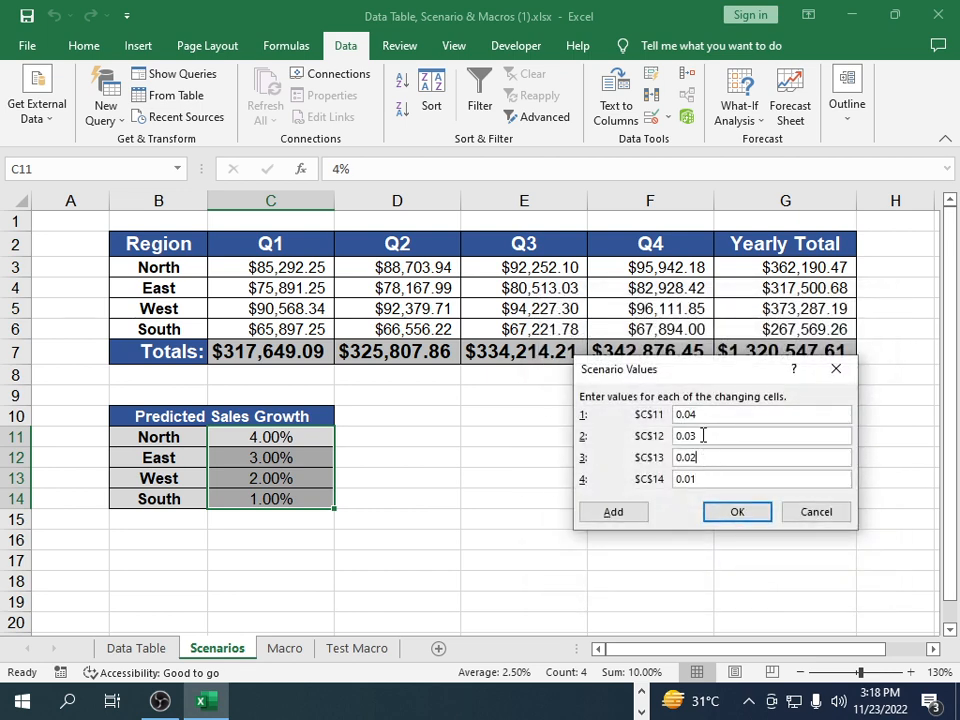
left_click(735, 514)
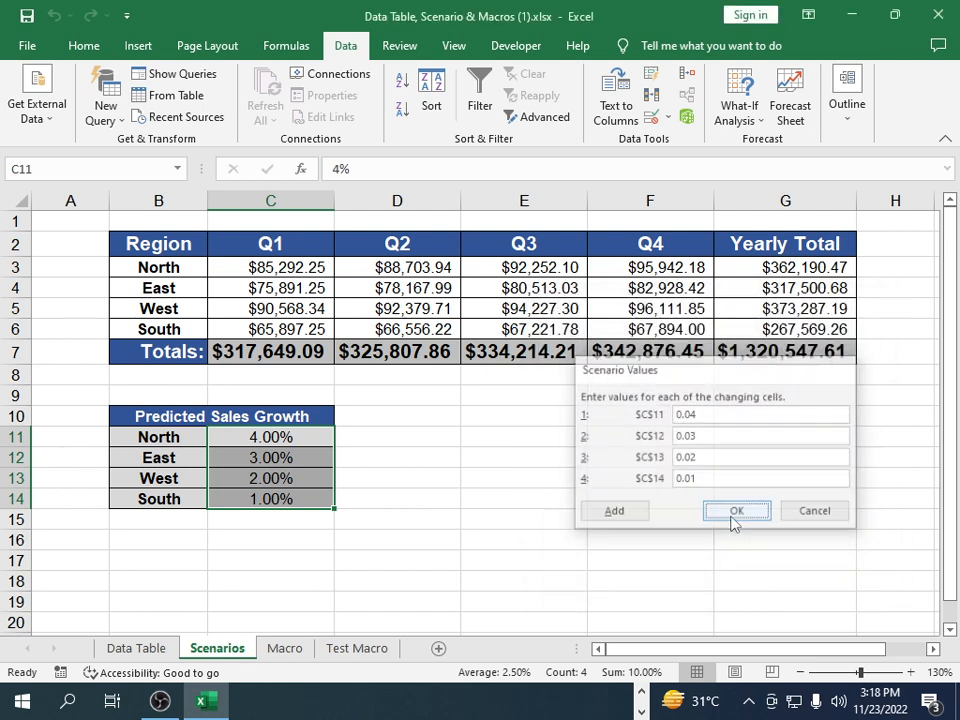
- Add a scenario named Normal for C11:C14 with values 0.06, 0.05, 0.04 and 0.03, and close the Scenario Manager
left_click(797, 334)
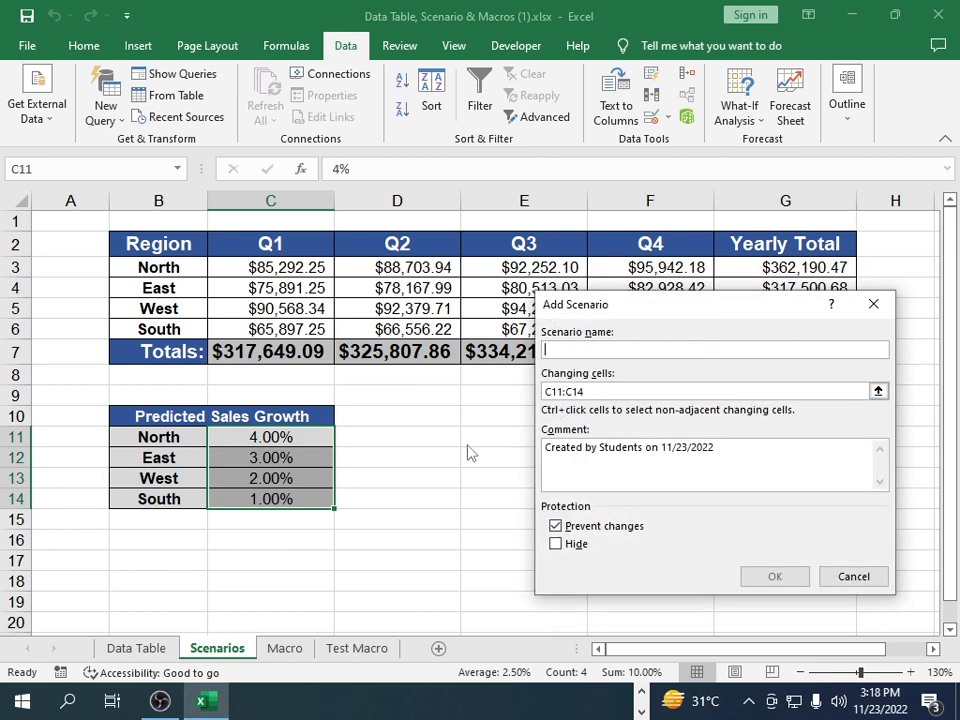
type("Normal")
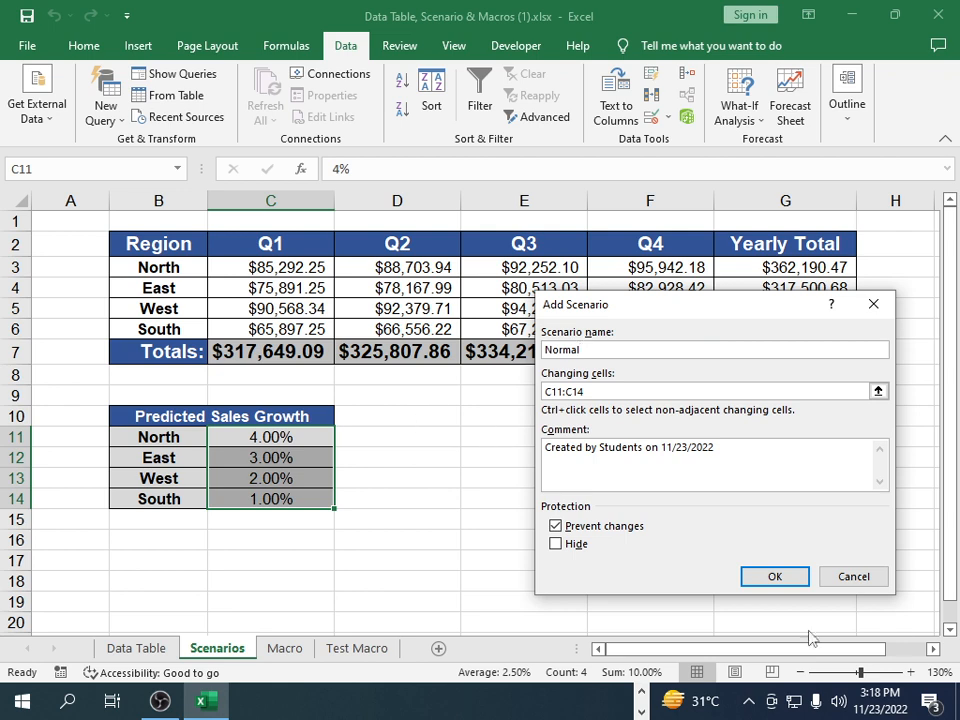
left_click(760, 574)
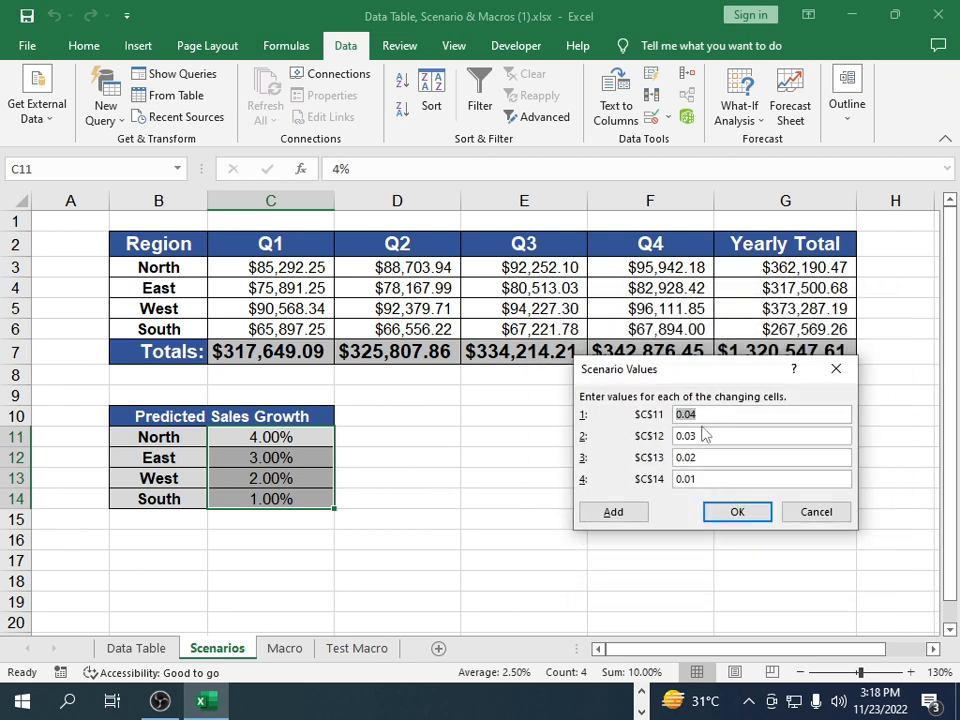
key("Right")
key("BackSpace")
left_click(724, 433)
left_click(726, 455)
left_click(690, 479)
key("BackSpace")
type("3")
left_click(739, 511)
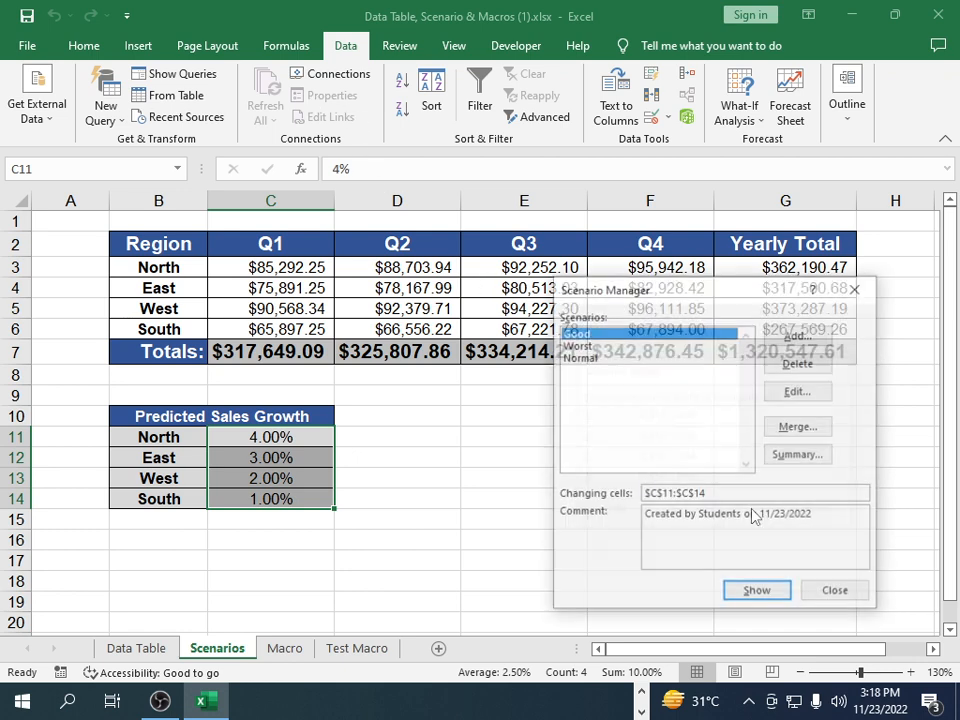
left_click(834, 590)
left_click(702, 457)
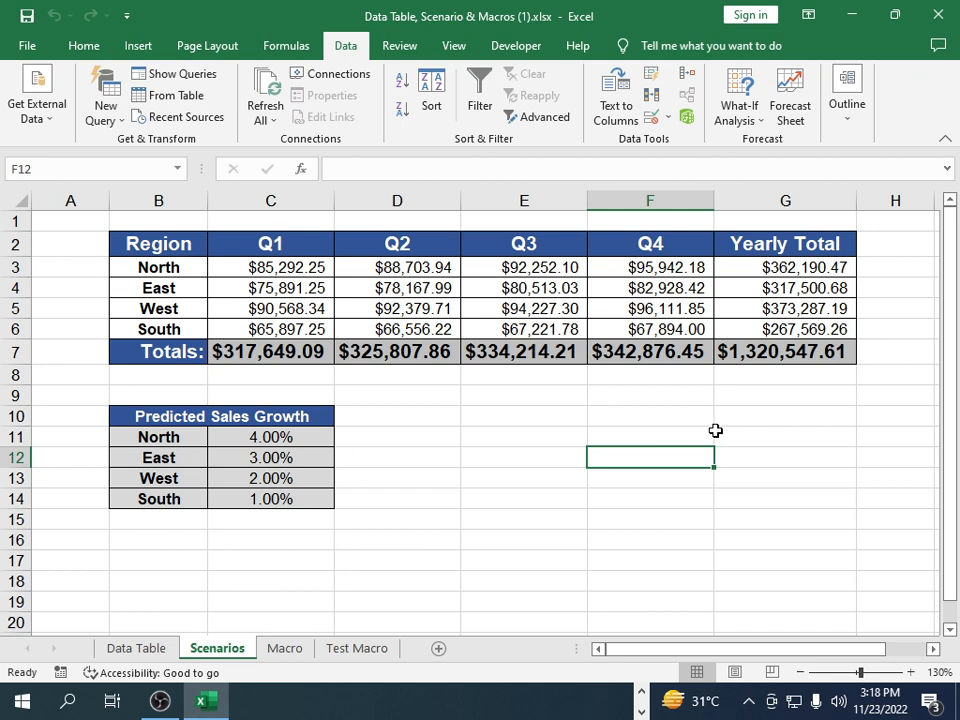
- Reopen the Scenario Manager and show the Normal scenario in the regional sales table
left_click(743, 122)
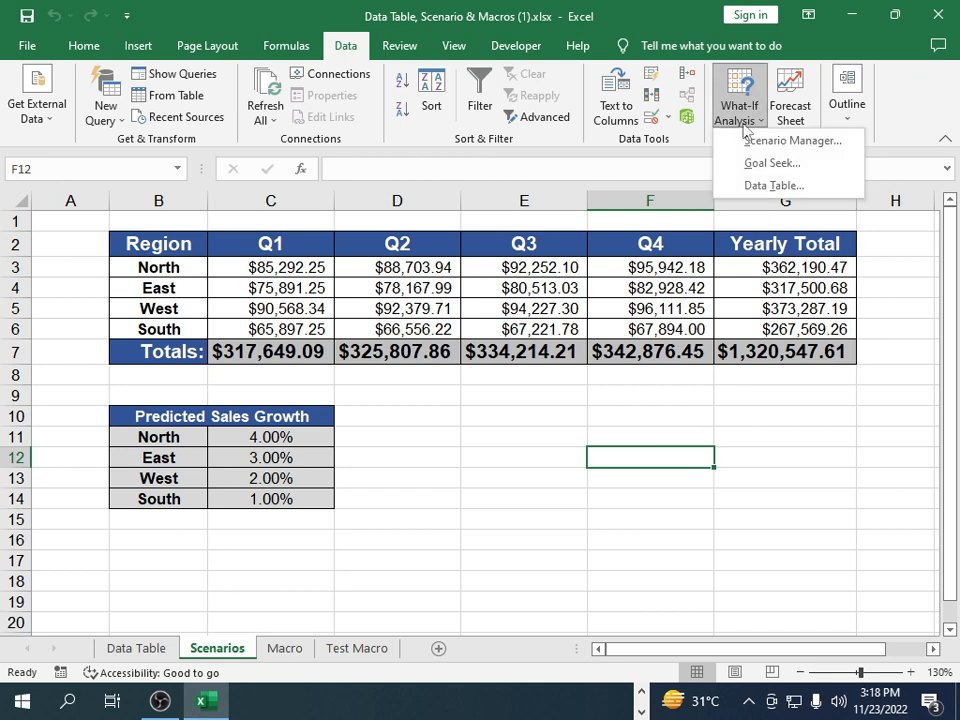
left_click(745, 140)
left_click(608, 346)
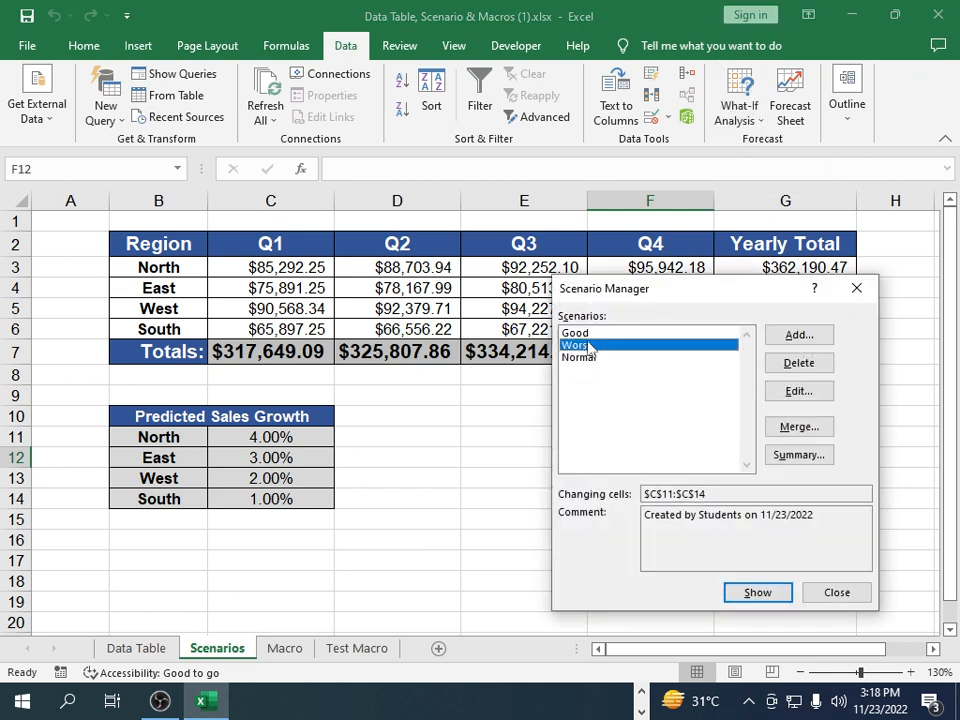
left_click(602, 358)
left_click_drag(632, 306, 695, 452)
left_click(786, 611)
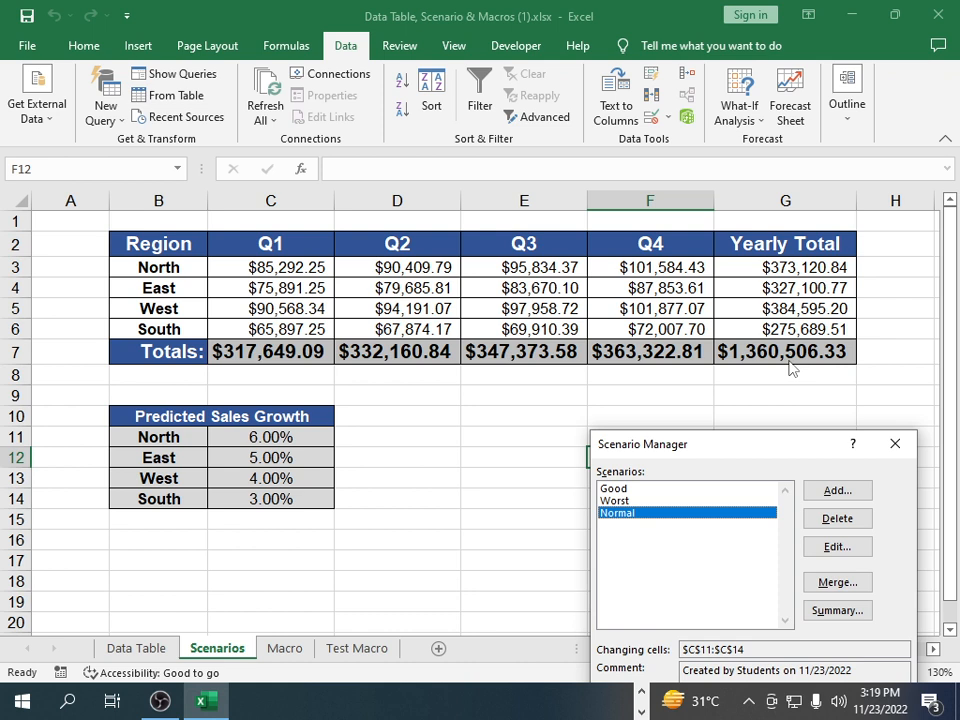
- Show the Worst scenario and uncover the sales table to compare its yearly totals
left_click_drag(733, 448, 727, 416)
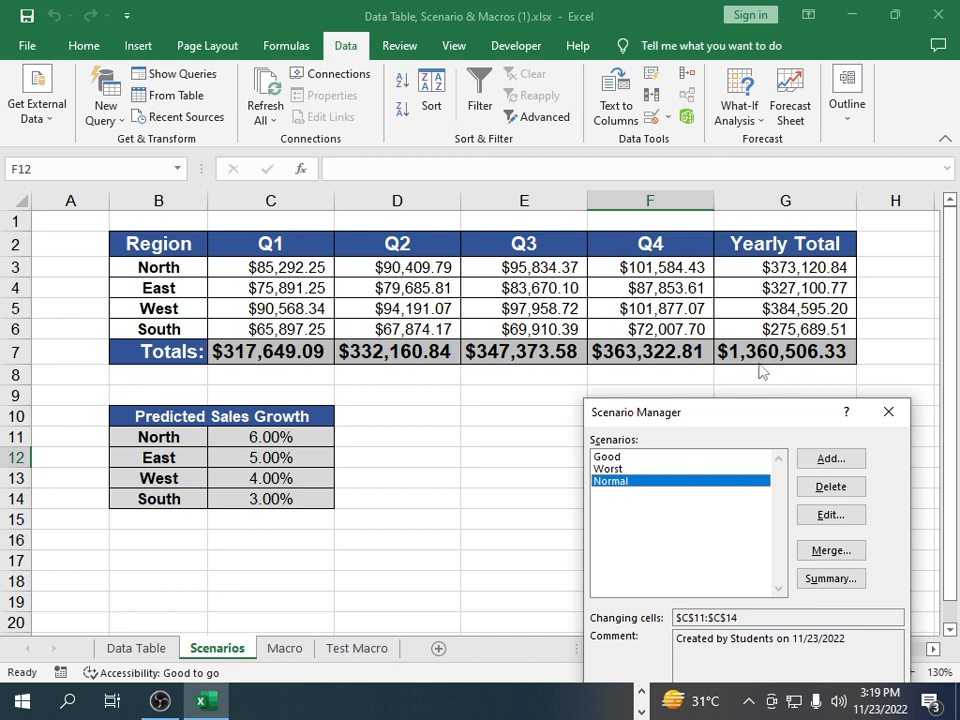
left_click_drag(776, 407, 775, 330)
left_click(646, 392)
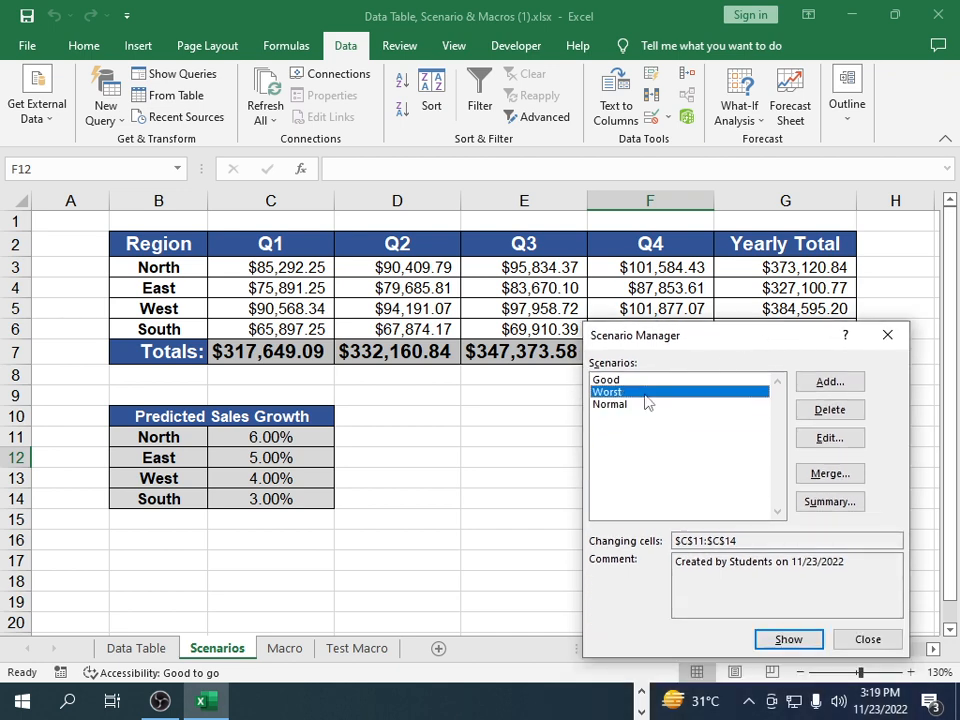
left_click(796, 638)
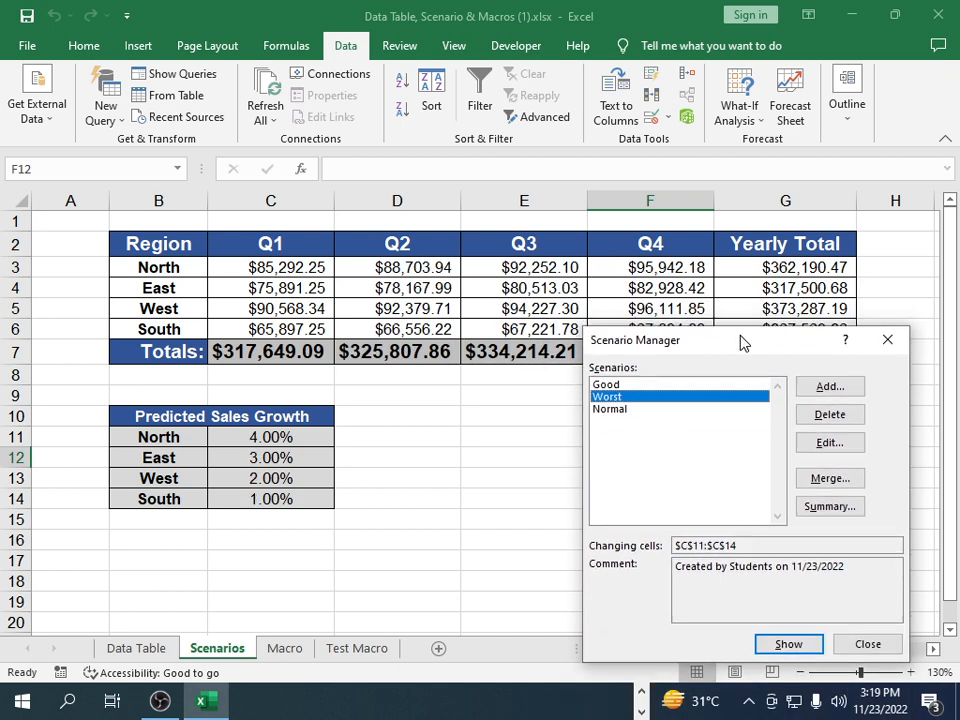
left_click_drag(740, 336, 762, 445)
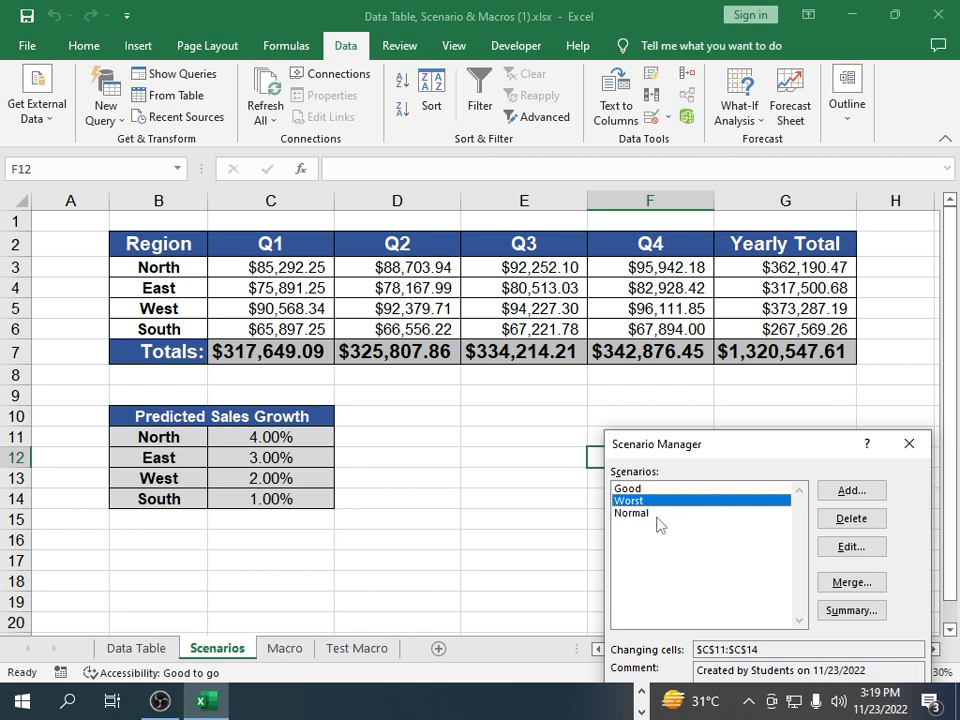
- Show the Good scenario and uncover the sales table to check its yearly totals
left_click(640, 488)
left_click_drag(685, 456, 655, 288)
left_click(766, 575)
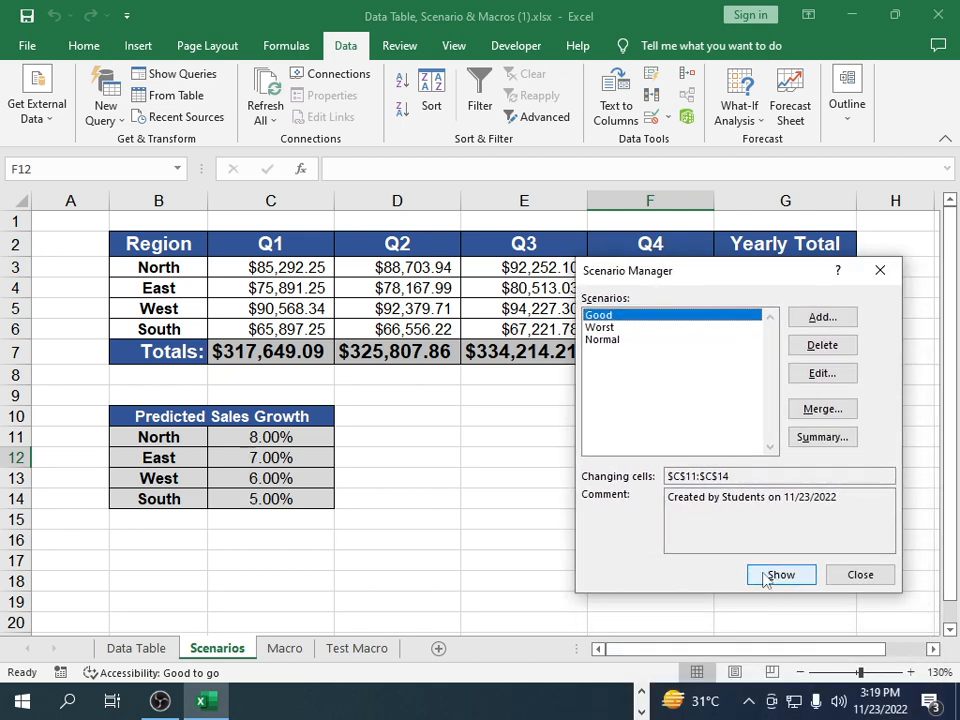
left_click_drag(744, 283, 766, 450)
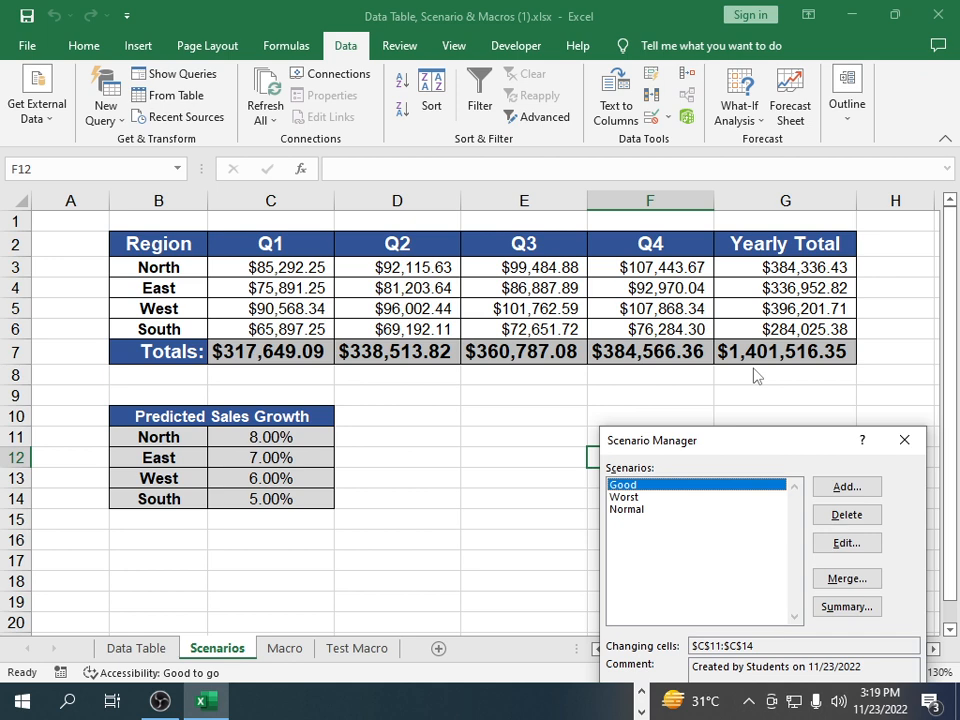
- Show the Worst scenario again, followed by the Normal scenario, keeping the growth rates and yearly totals in view
left_click_drag(810, 439, 775, 320)
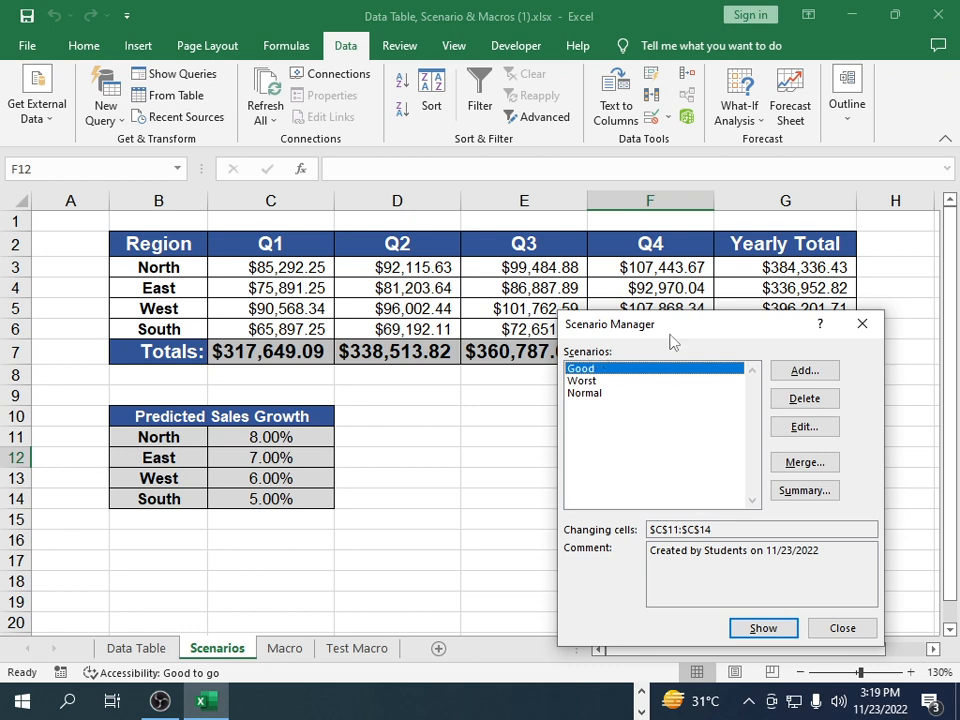
left_click_drag(700, 334, 697, 407)
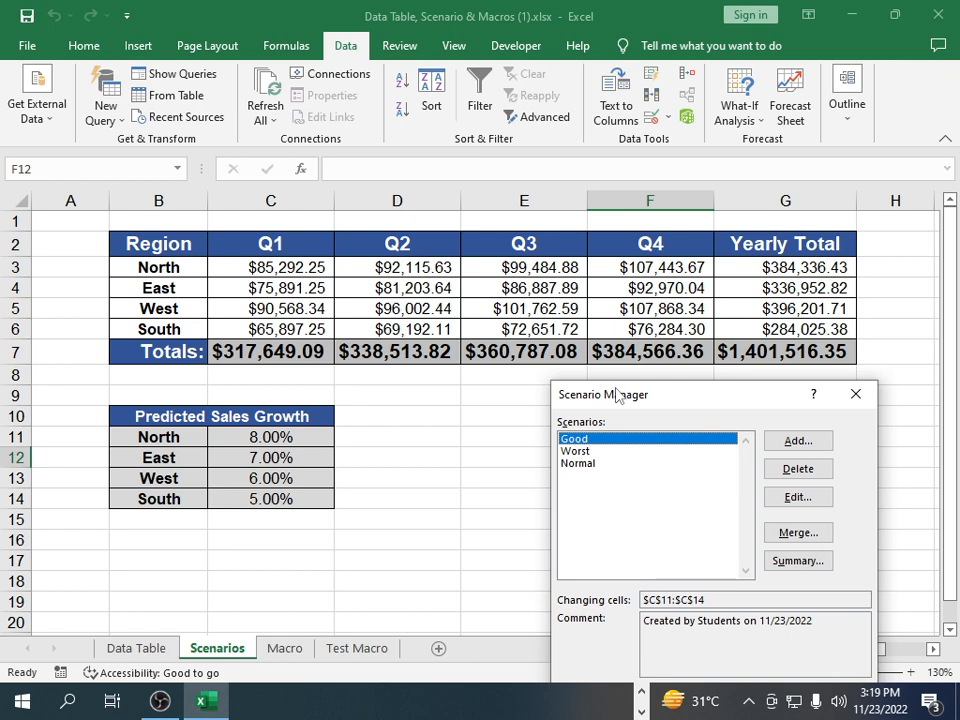
left_click_drag(681, 403, 511, 331)
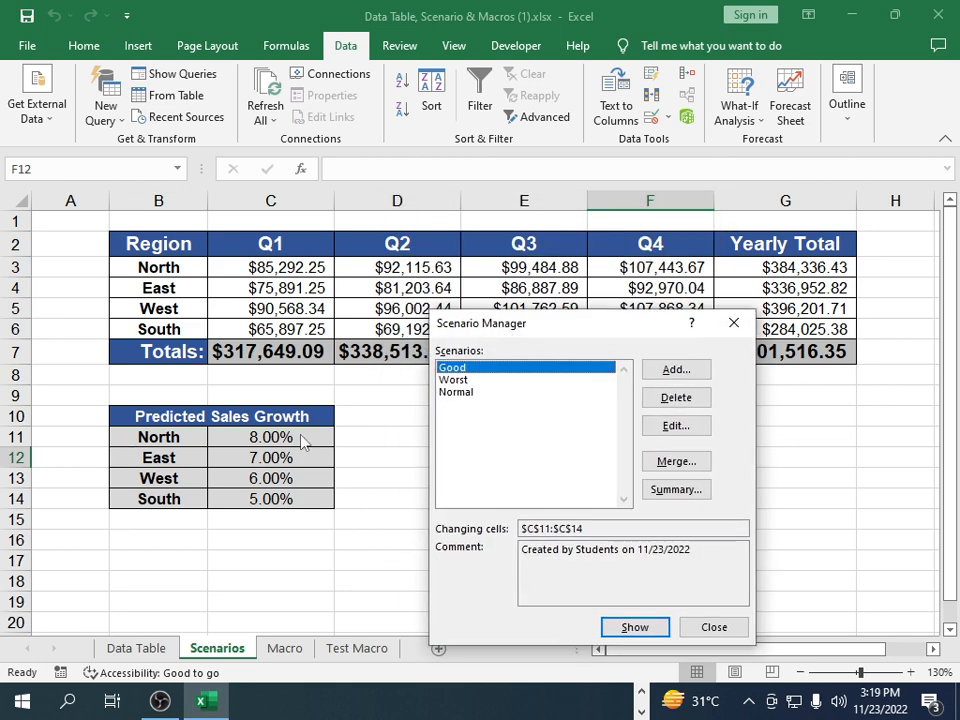
left_click(488, 381)
left_click_drag(505, 328, 443, 271)
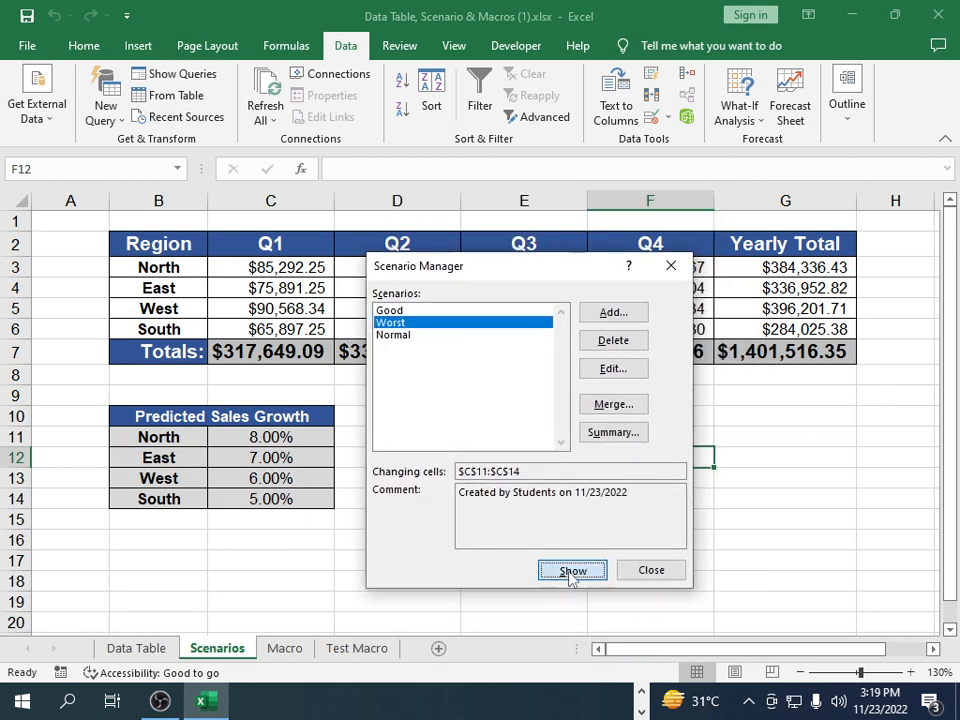
left_click(570, 573)
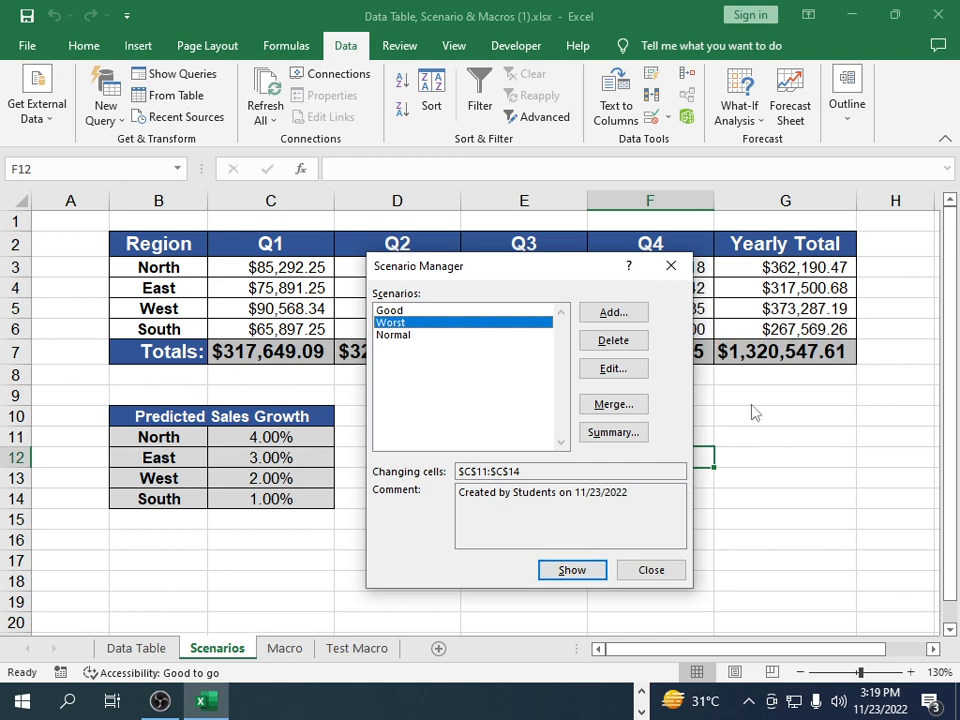
left_click(388, 335)
left_click(570, 570)
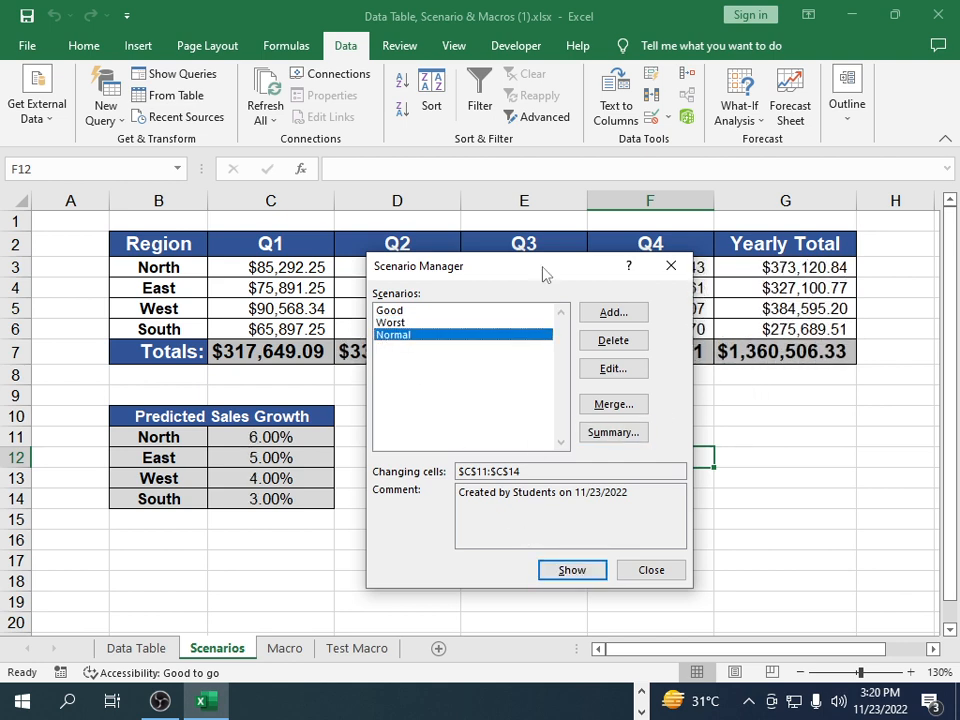
- Show the Normal scenario once more with the sales table uncovered and close the Scenario Manager
left_click_drag(546, 270, 550, 193)
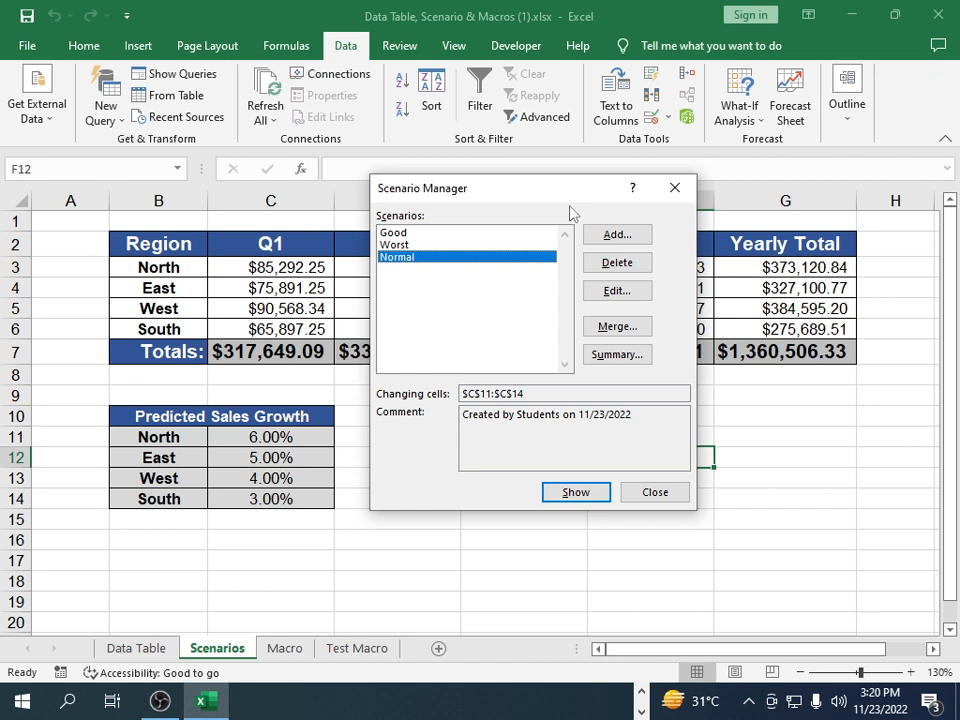
left_click_drag(534, 186, 561, 193)
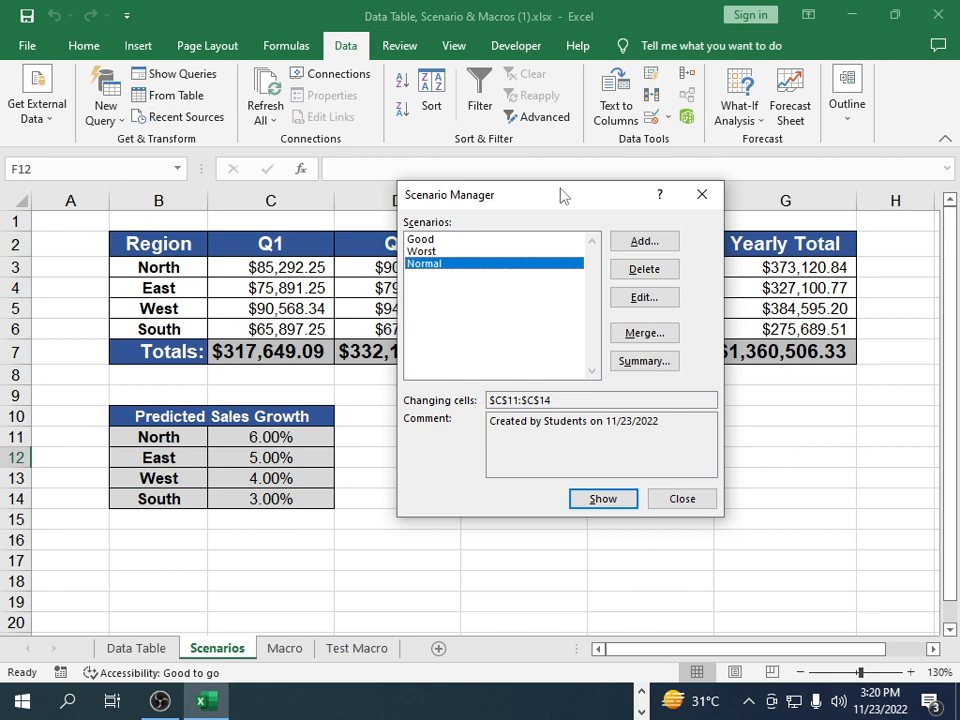
left_click(631, 500)
left_click(690, 499)
left_click(405, 482)
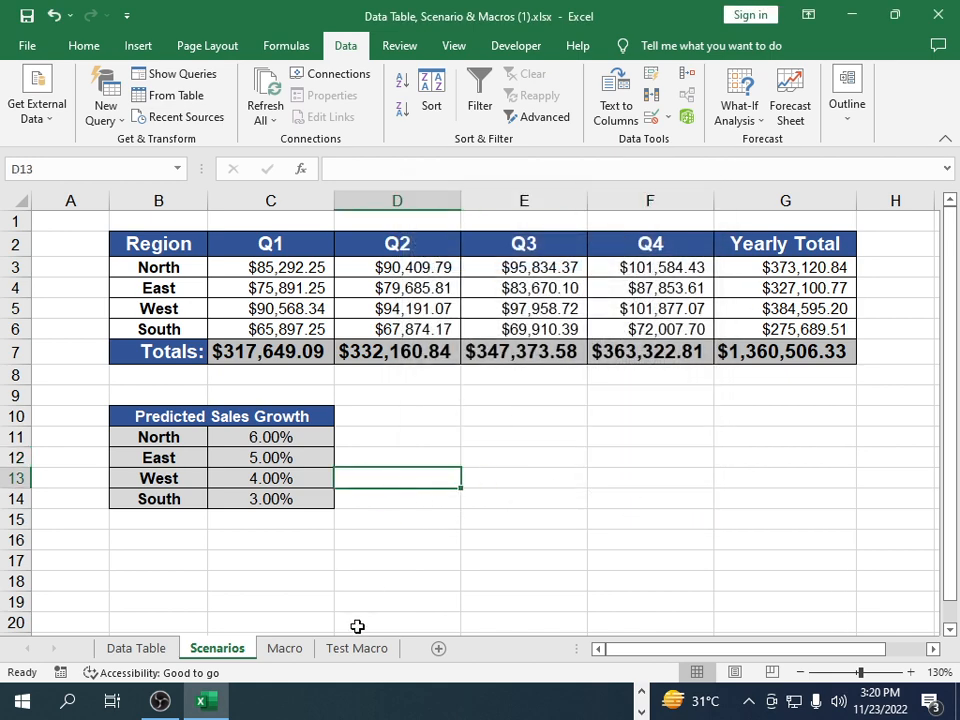
- Switch to the Macro sheet and look over its unlabelled employee records
left_click(283, 648)
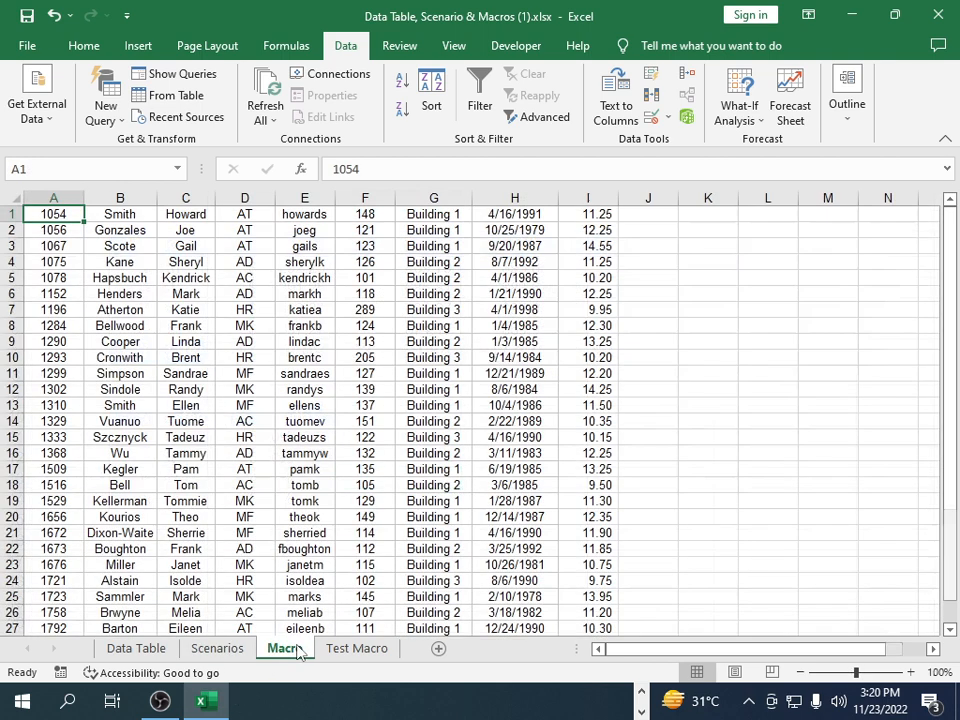
left_click(147, 211)
left_click(210, 229)
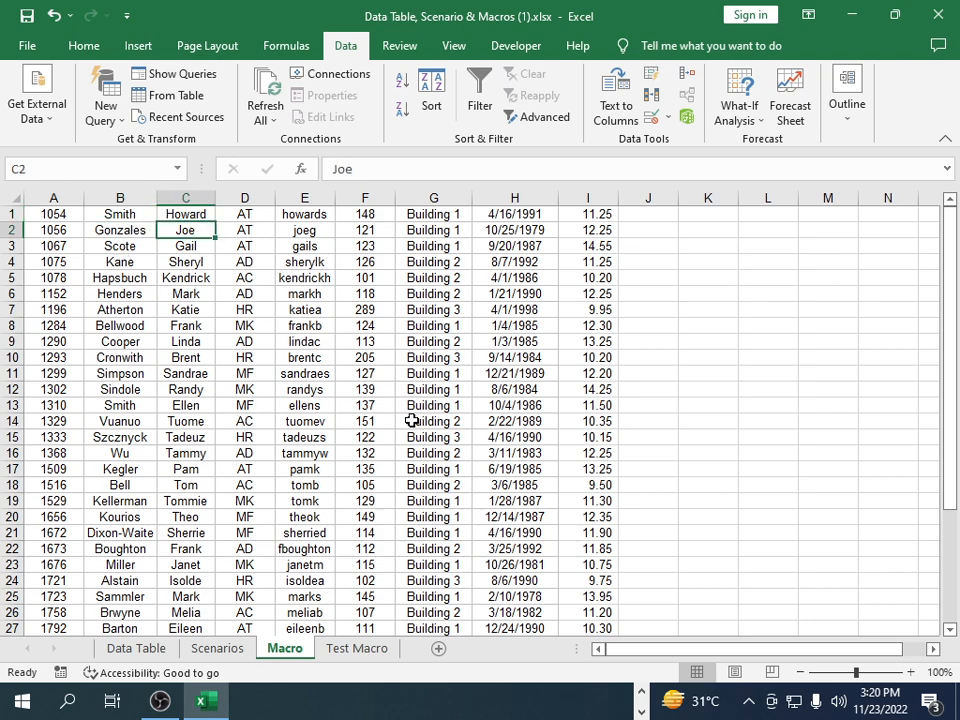
scroll(404, 433, "down", 7)
scroll(403, 434, "up", 7)
- Hide the Developer tab by turning it off in the ribbon customization options
left_click(90, 45)
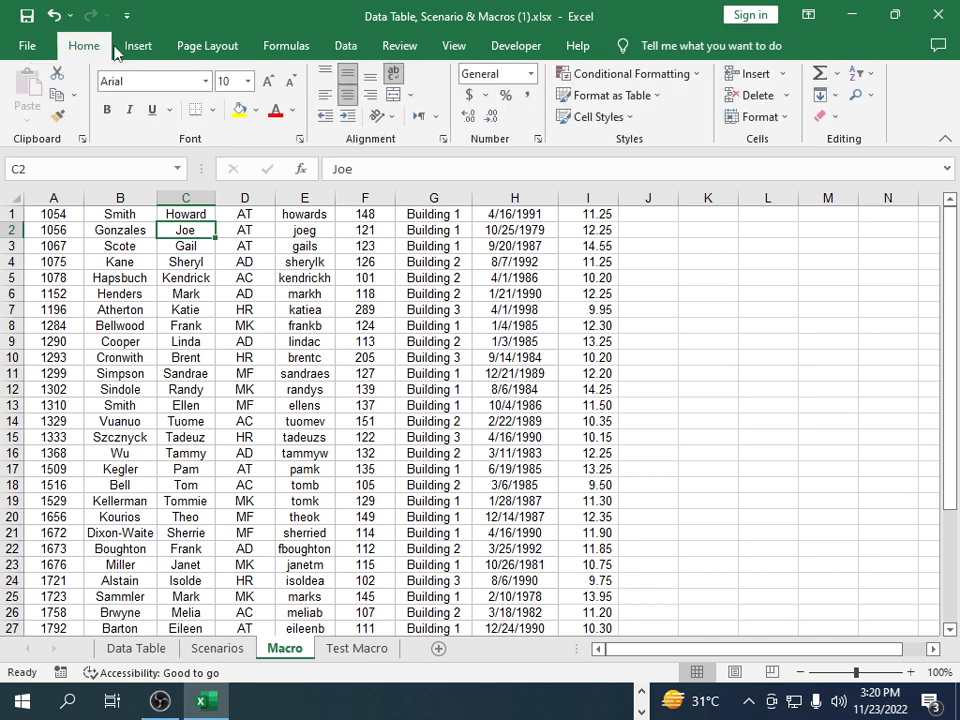
left_click(347, 46)
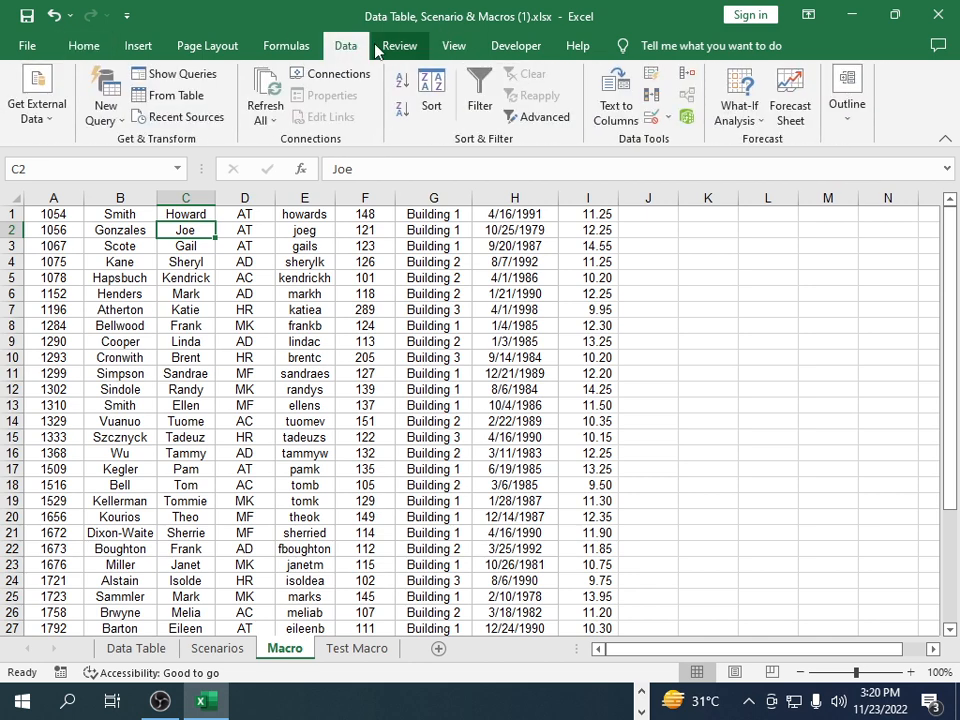
left_click(395, 45)
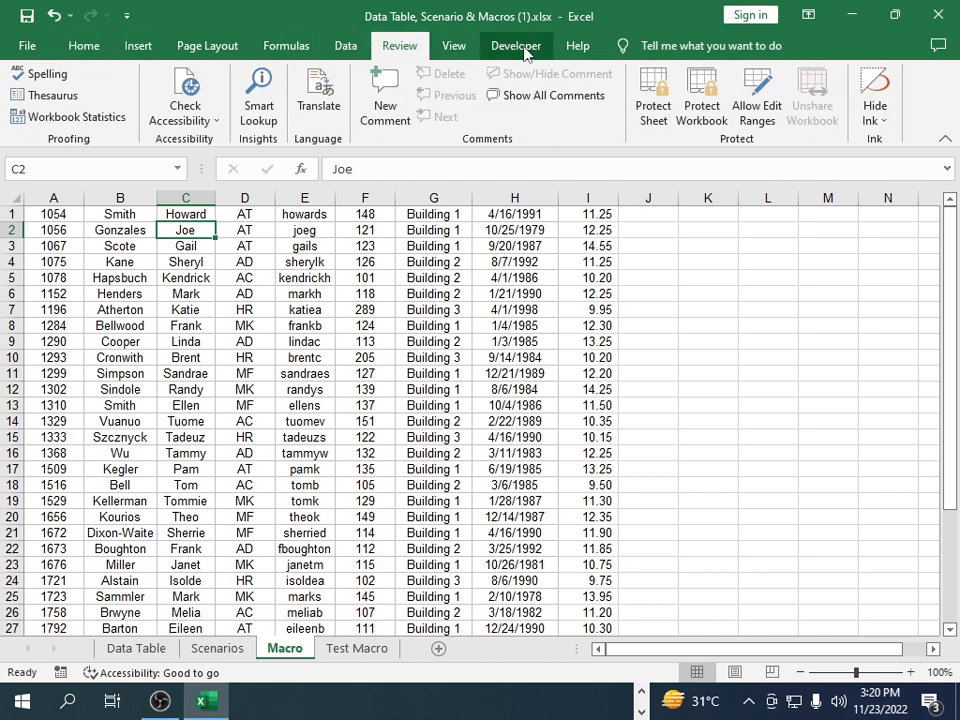
right_click(398, 44)
left_click(412, 54)
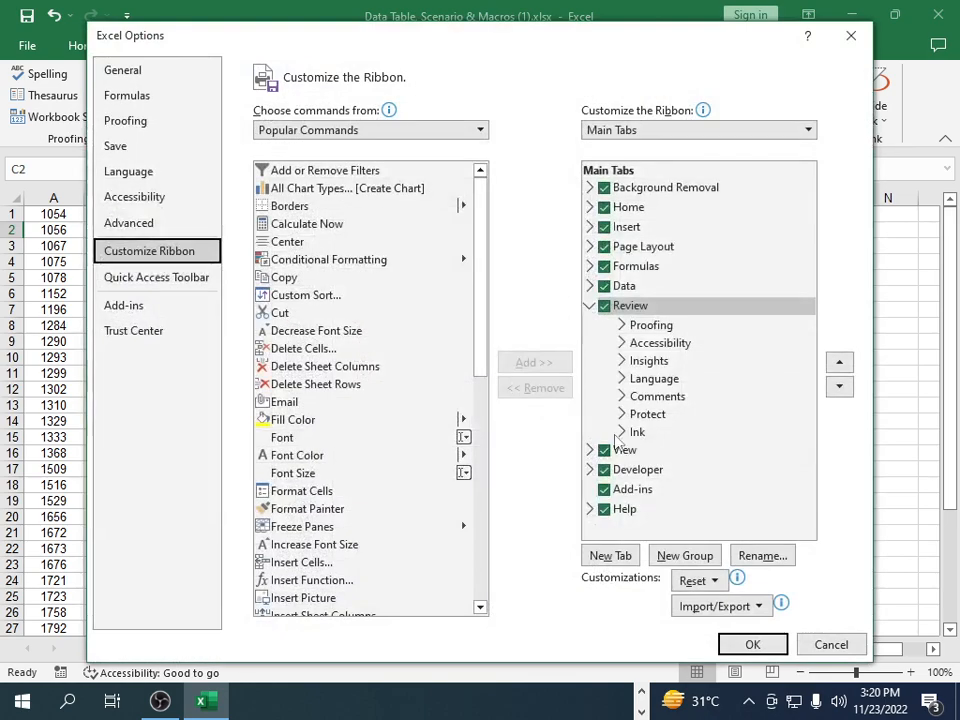
left_click(605, 470)
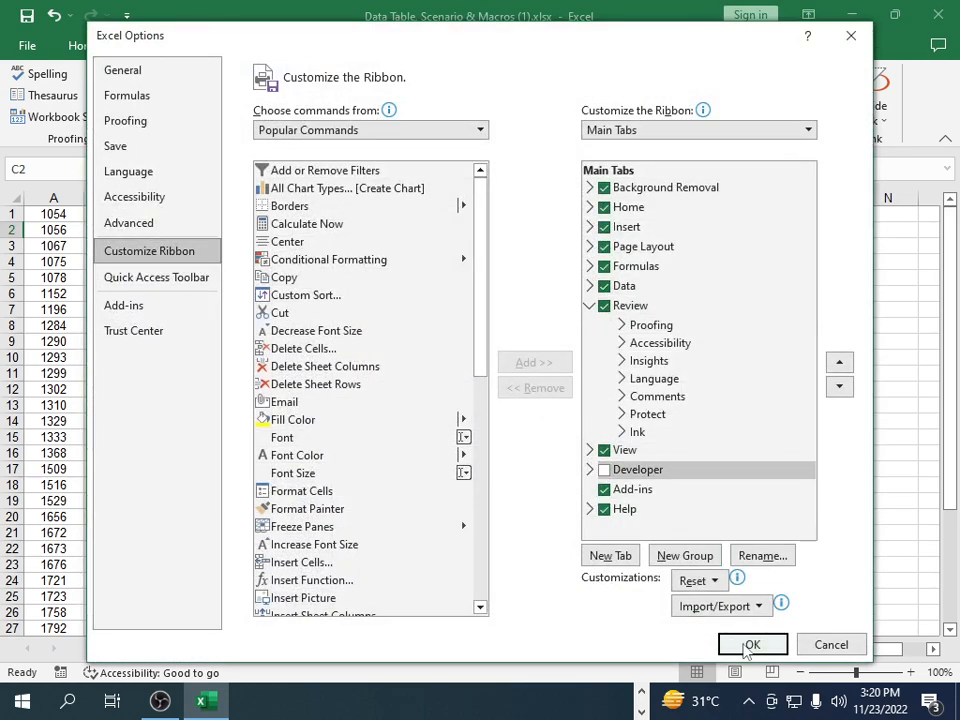
left_click(748, 644)
left_click(696, 326)
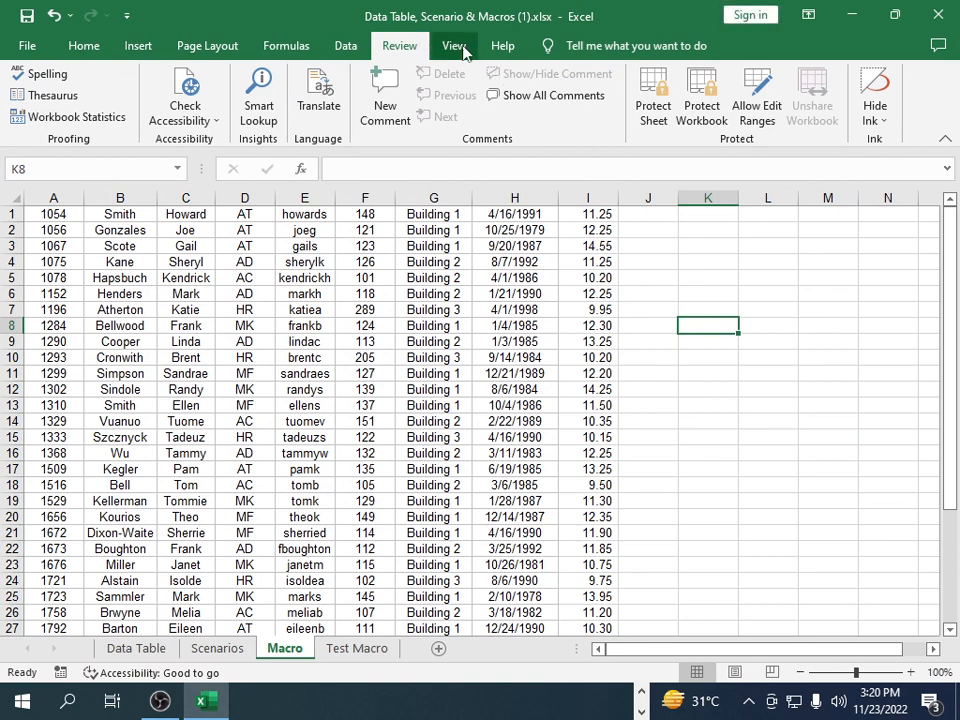
- Enable the Developer tab in the ribbon customization options and bring up its commands
left_click(455, 46)
left_click(502, 46)
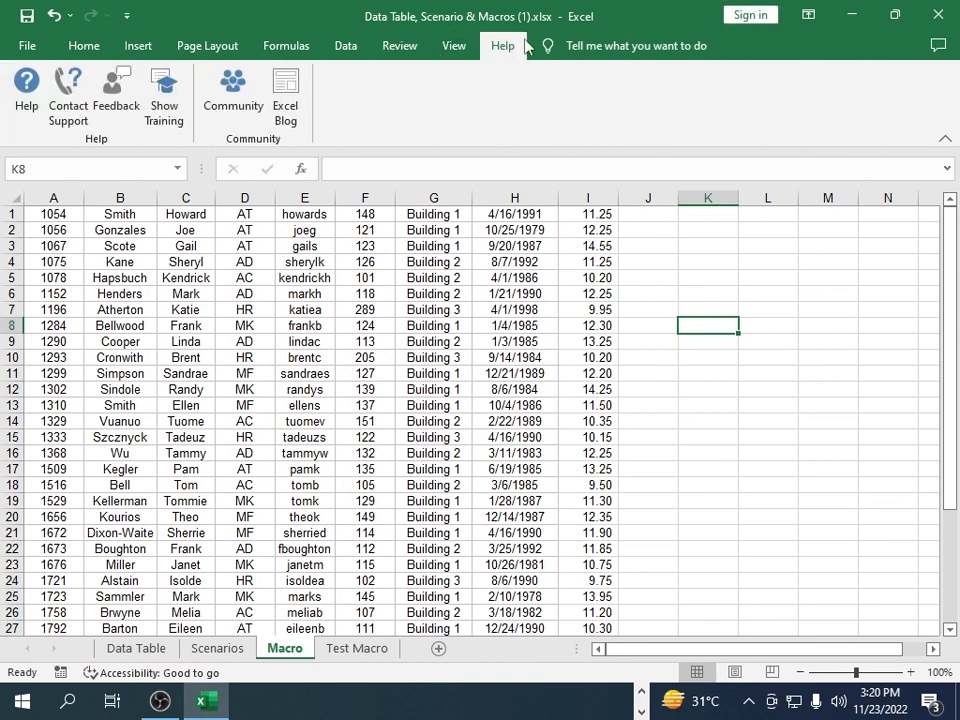
left_click(452, 46)
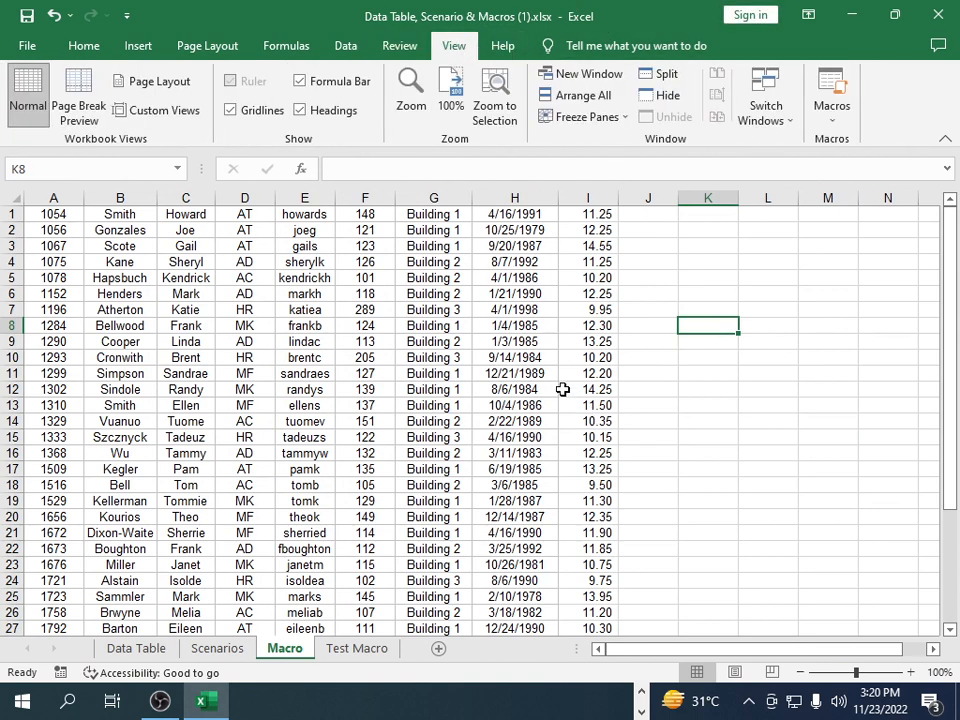
right_click(443, 46)
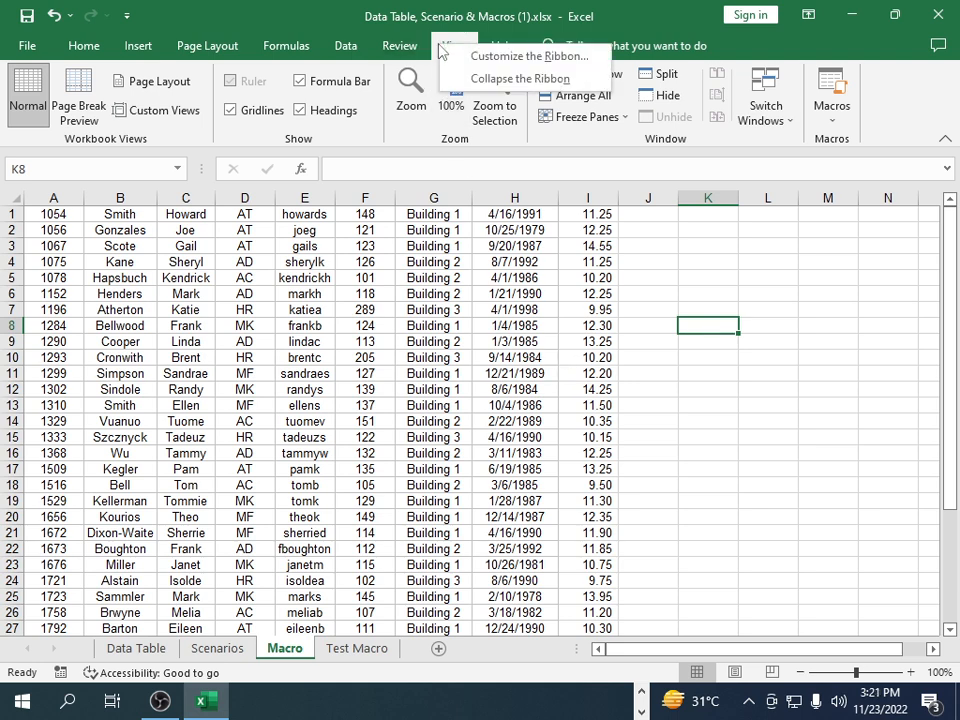
left_click(516, 58)
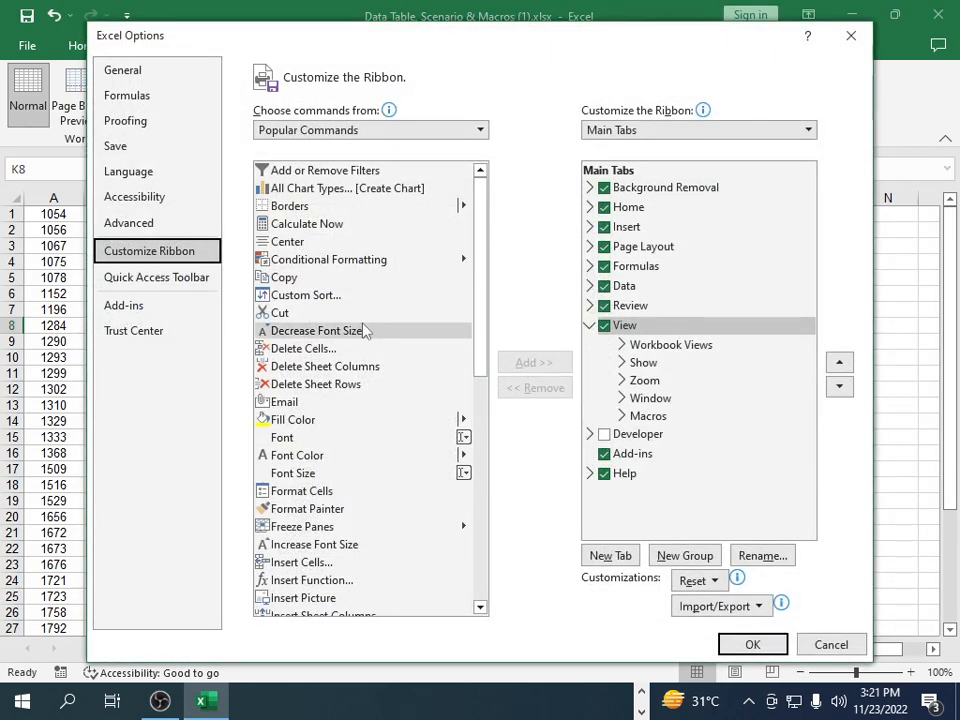
left_click(604, 434)
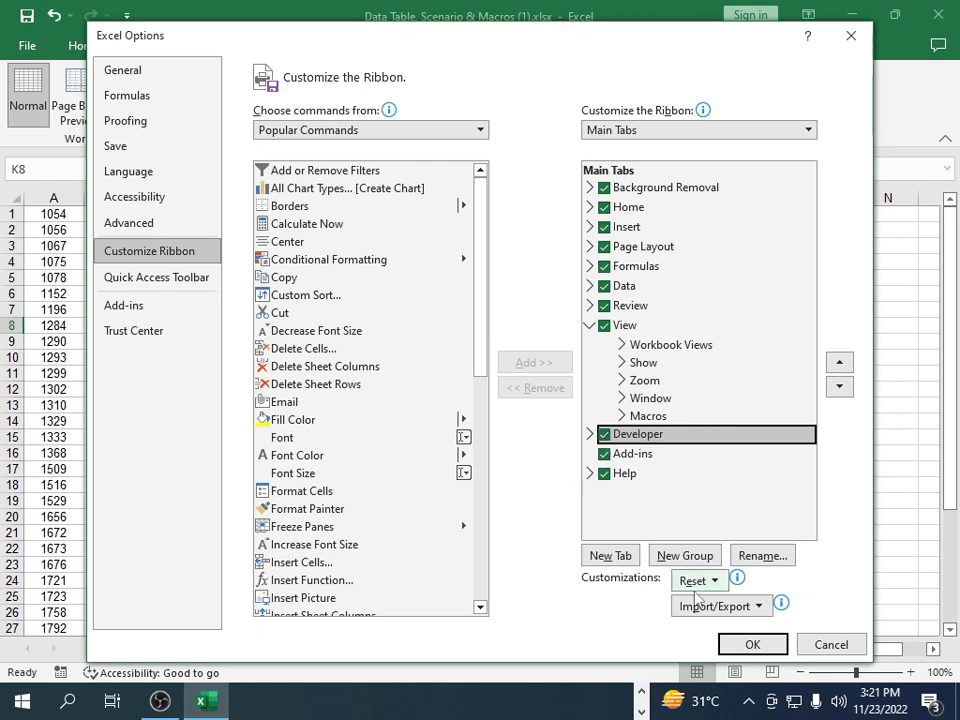
left_click(748, 645)
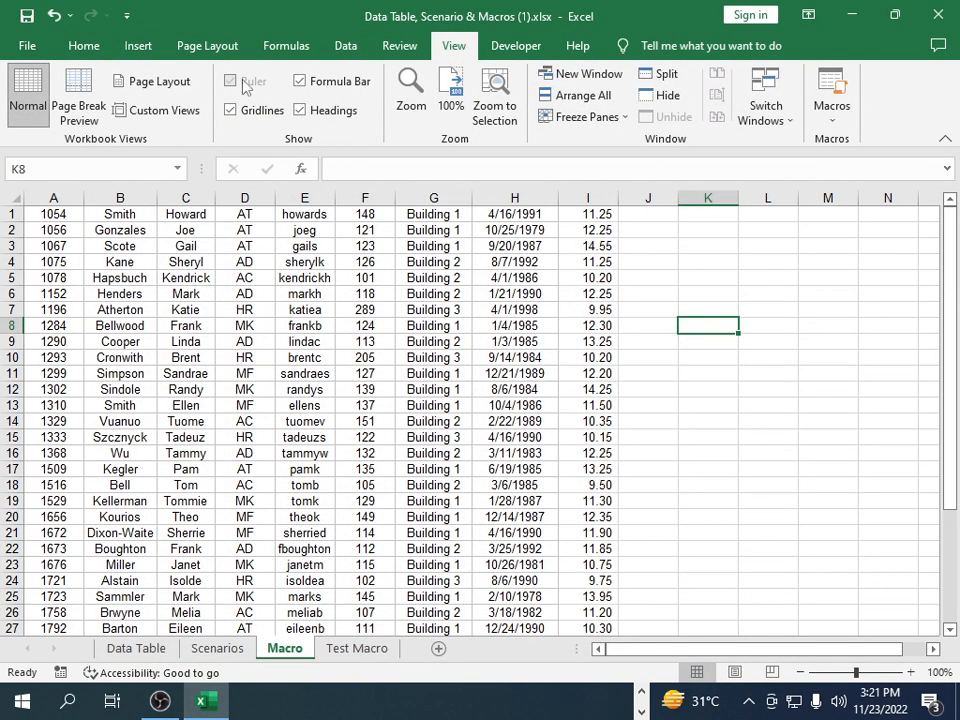
left_click(522, 48)
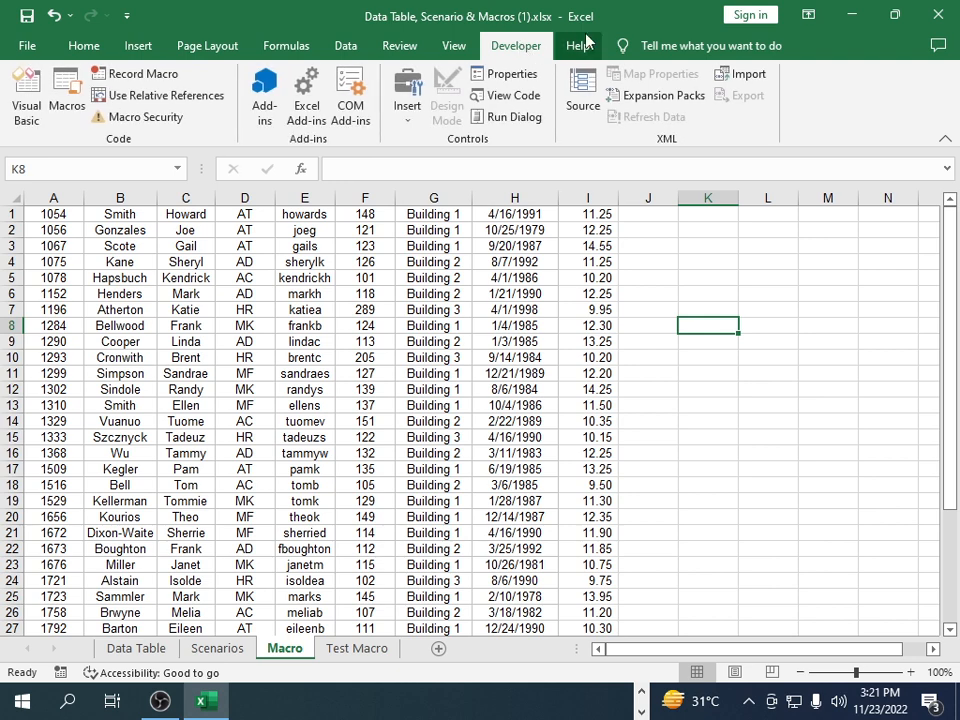
- Set up a new macro recording with cell A1 selected and name the macro FormatTbale
left_click(57, 217)
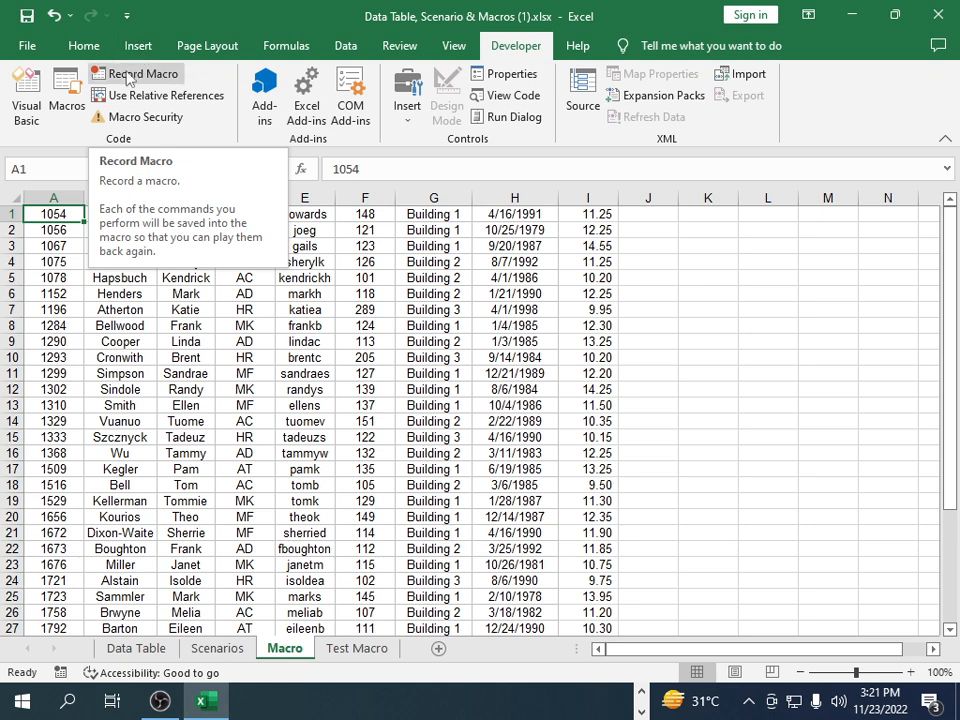
left_click(125, 82)
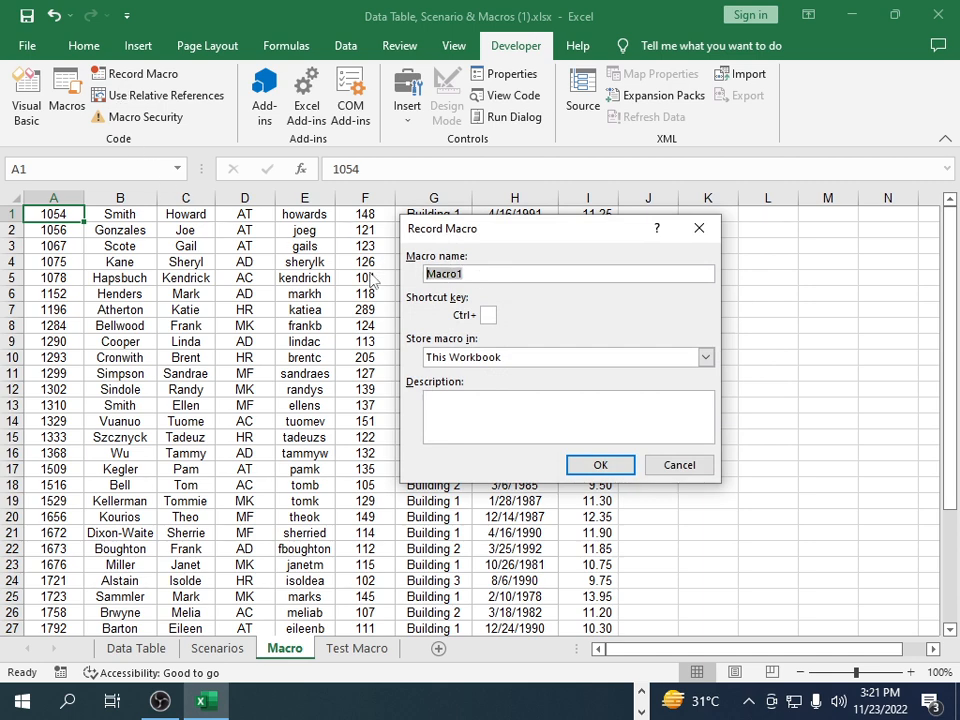
key("BackSpace")
type("Foram")
type("ma")
type("tTbale")
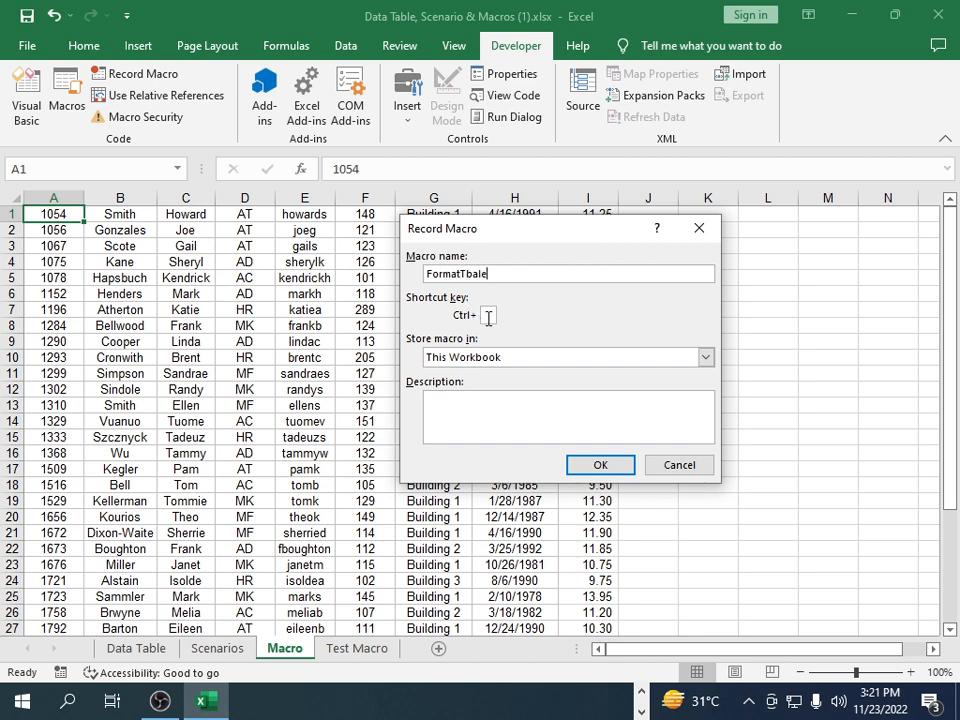
- Assign the macro the shortcut Ctrl+Shift+F and store it in This Workbook
left_click(491, 315)
type("F")
left_click(538, 360)
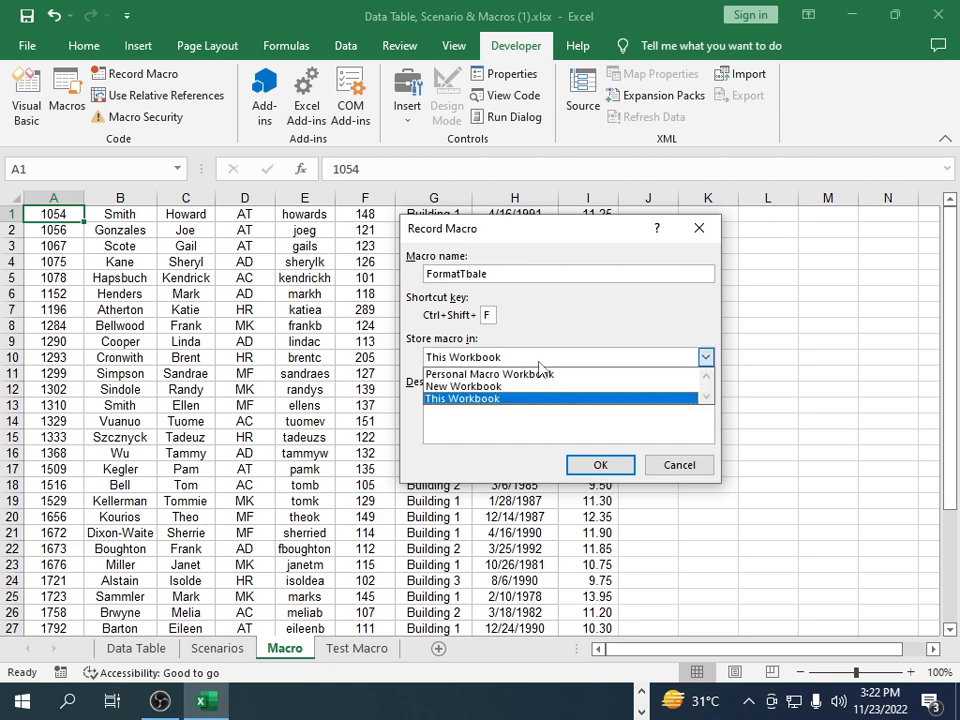
left_click(489, 399)
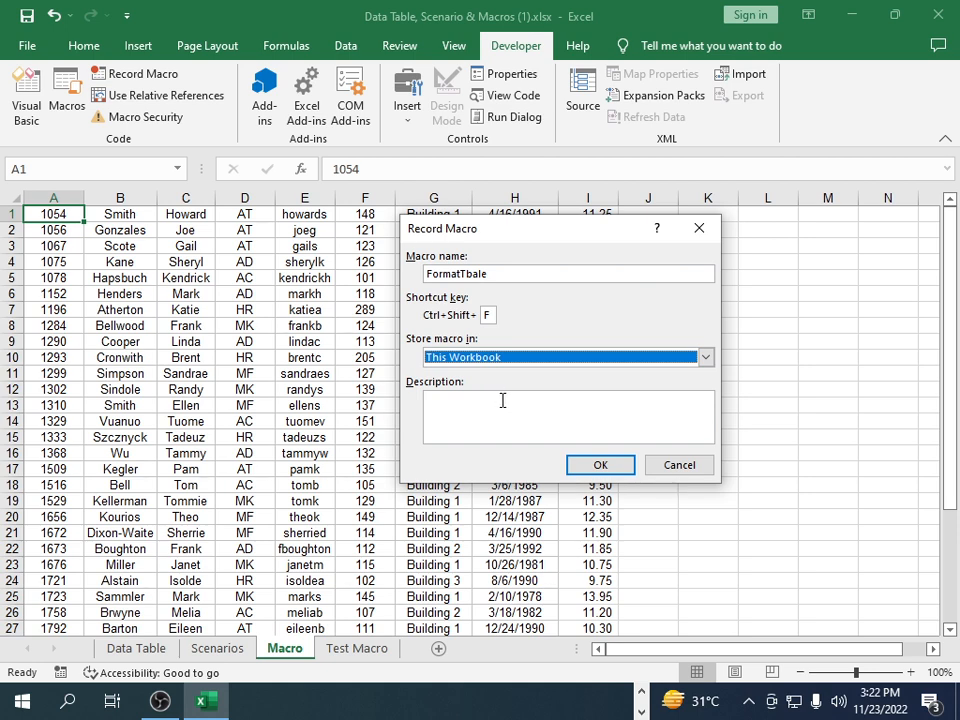
- Enter the macro description "I M saving my table format" and start recording
left_click(508, 399)
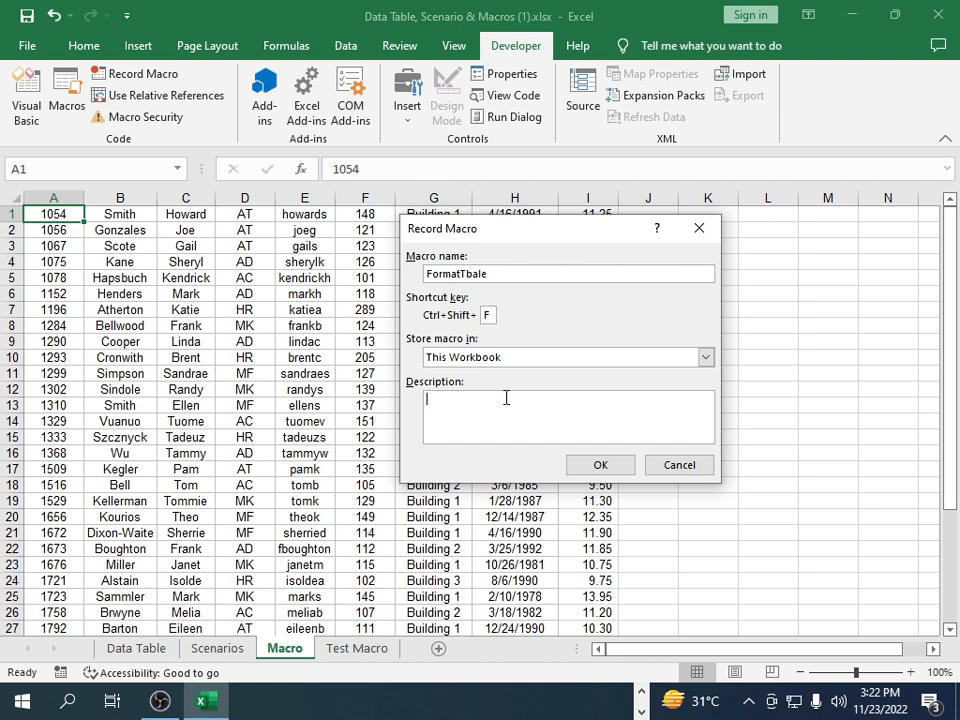
type("I M saving my table")
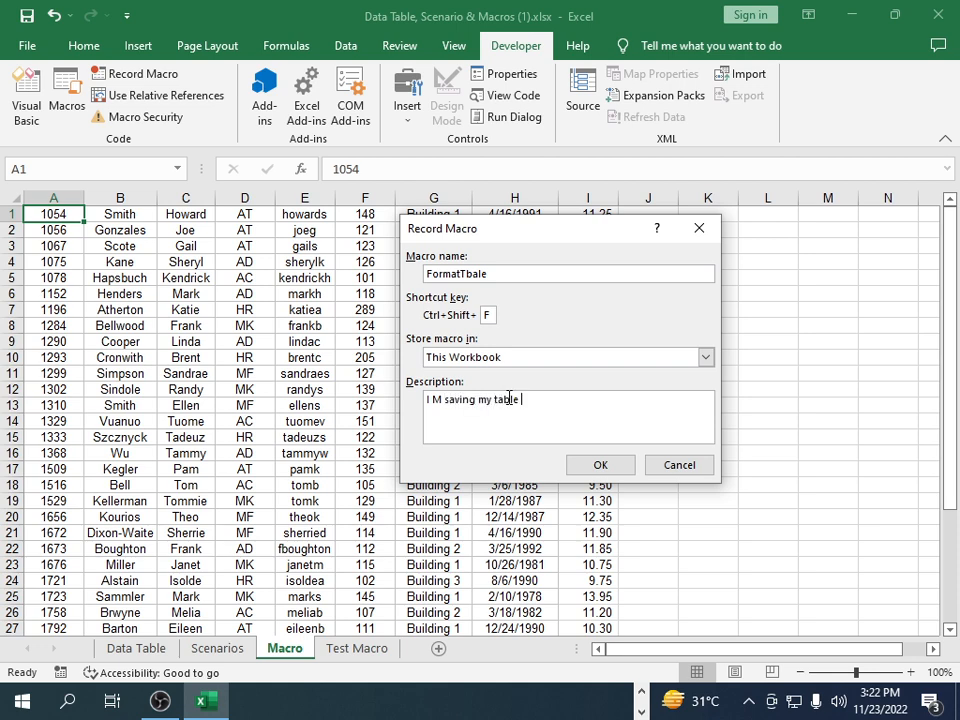
type(" format")
left_click(600, 465)
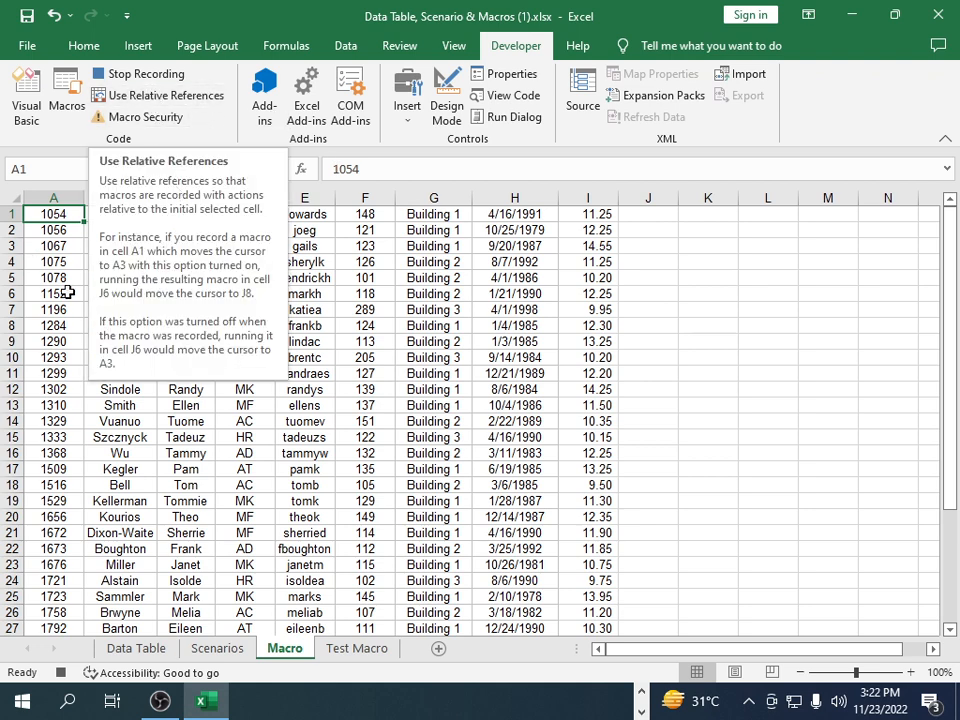
- Insert a blank row above the first employee record on the Macro sheet
key("Down")
key("Down")
key("Down")
key("Down")
key("Down")
left_click(26, 214)
left_click(6, 213)
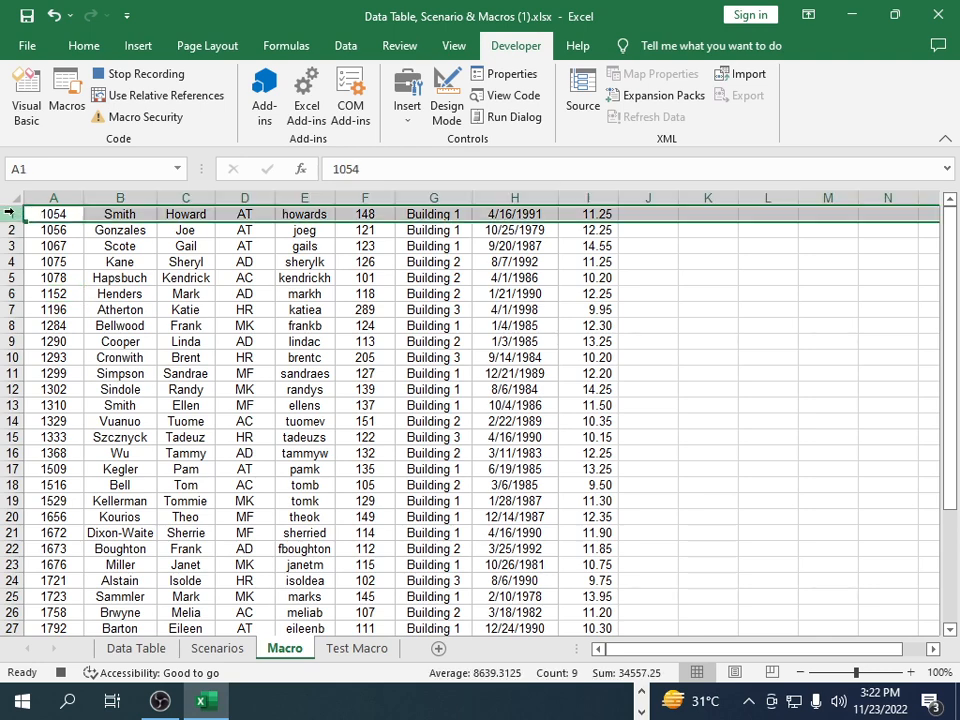
key("ctrl+shift+plus")
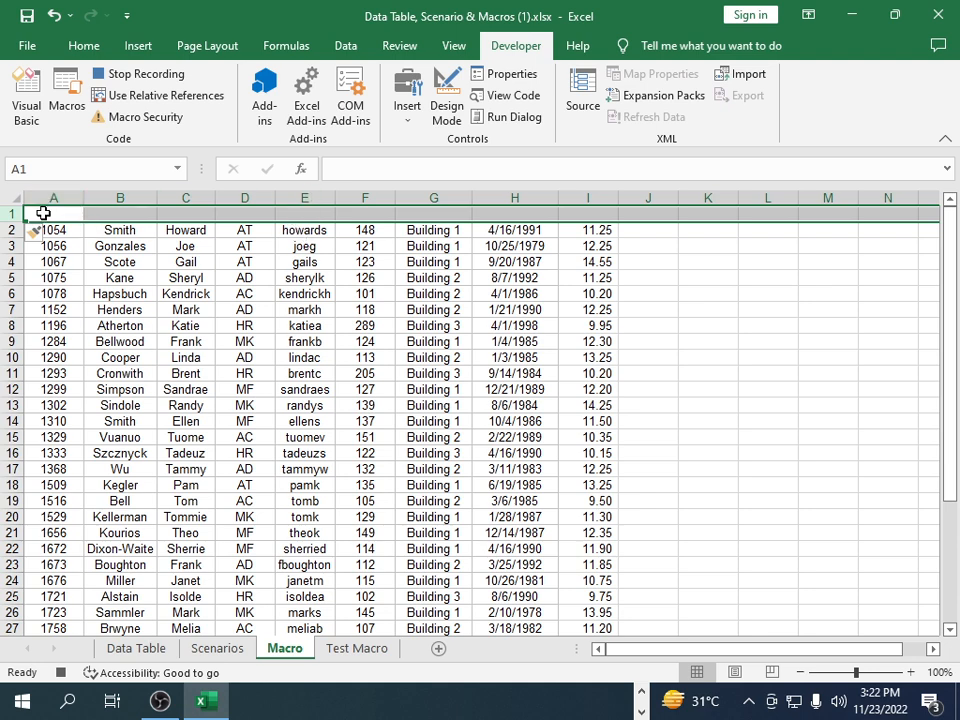
- Fill the whole blank row 1 with yellow
left_click(48, 337)
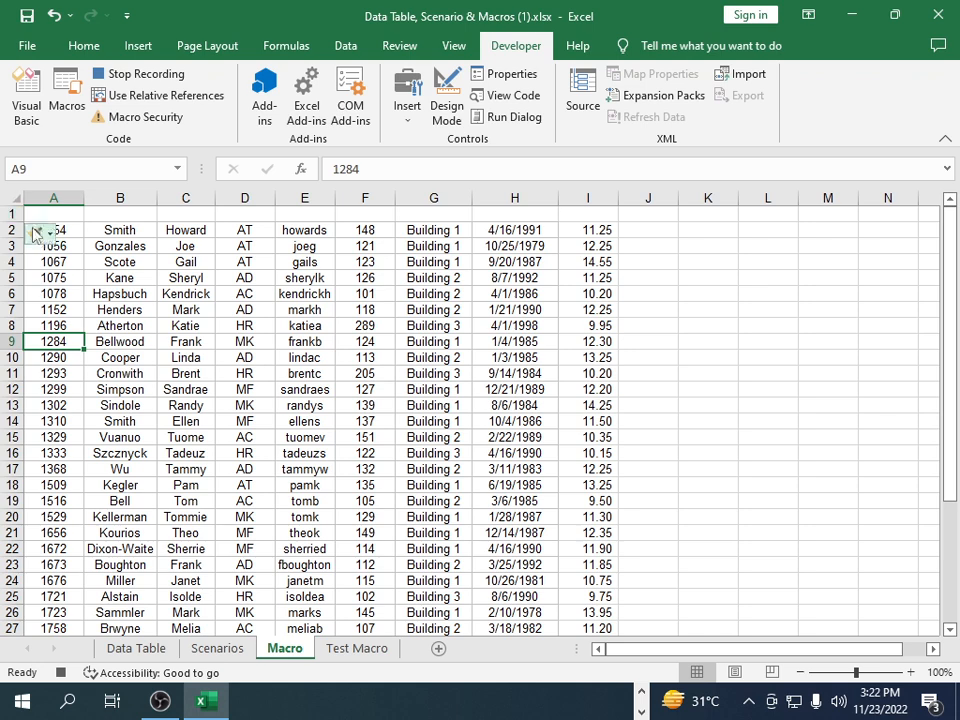
left_click(49, 212)
left_click(8, 213)
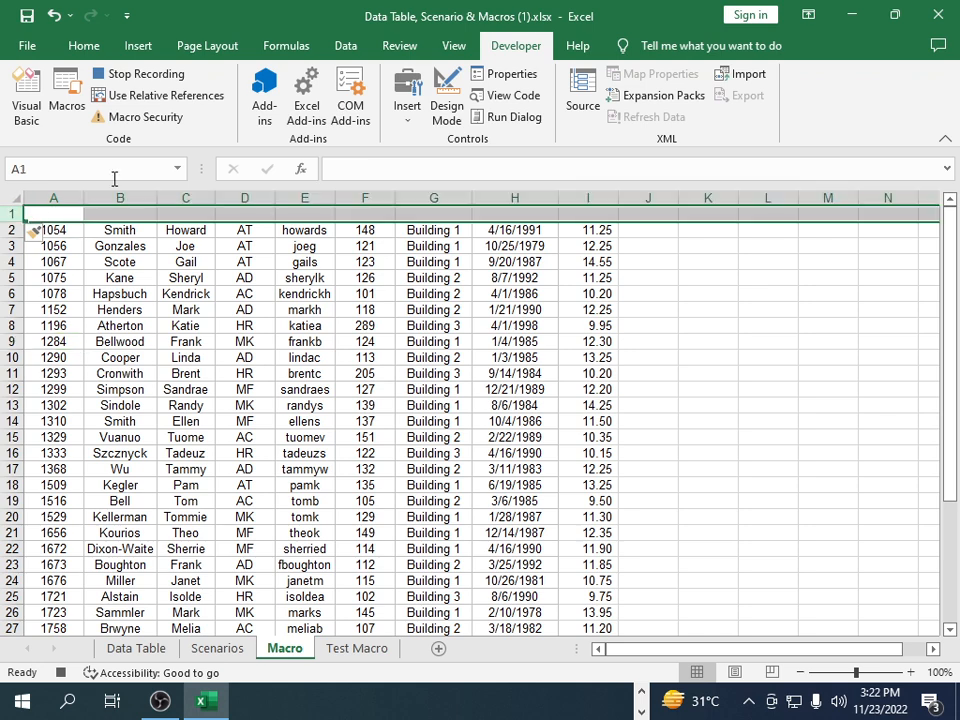
left_click(88, 48)
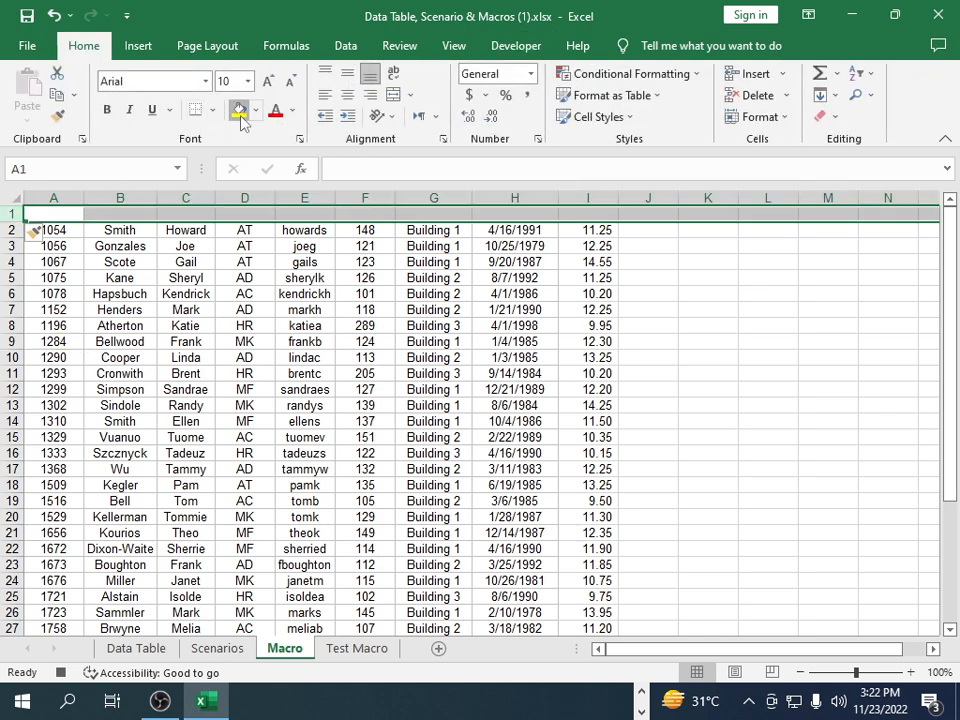
left_click(241, 117)
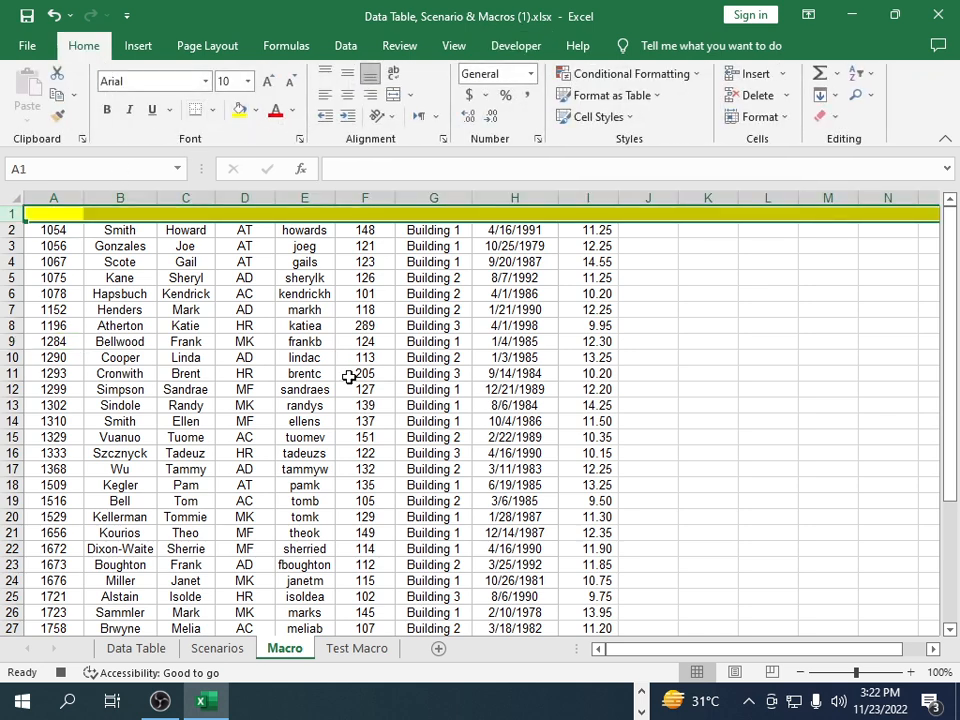
- Increase the row height and column width uniformly for all cells of the Macro sheet
left_click(15, 198)
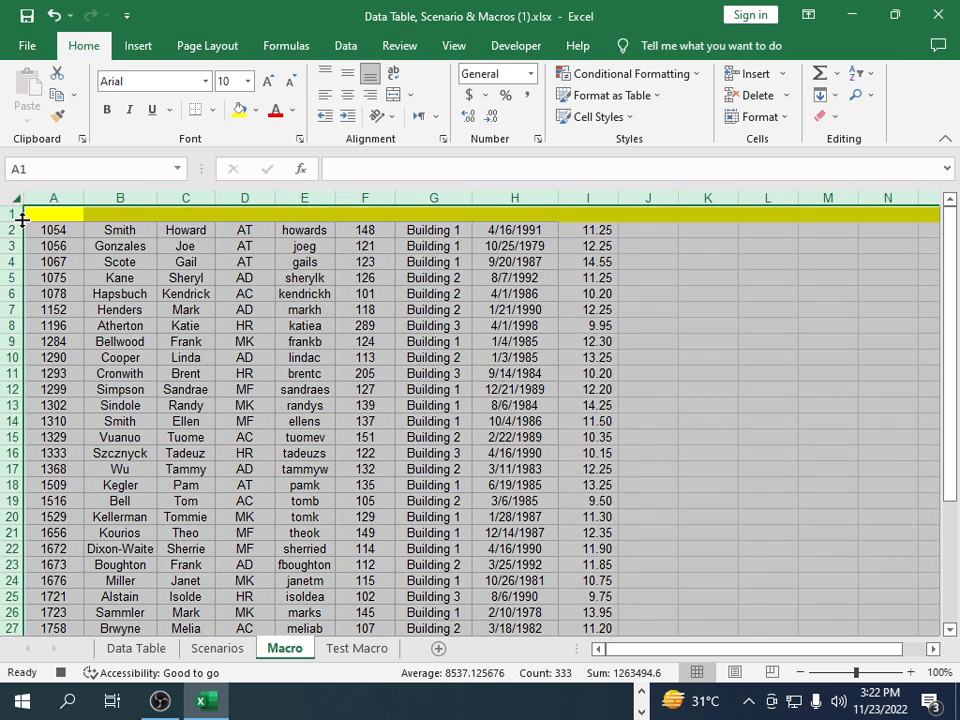
left_click_drag(22, 220, 22, 239)
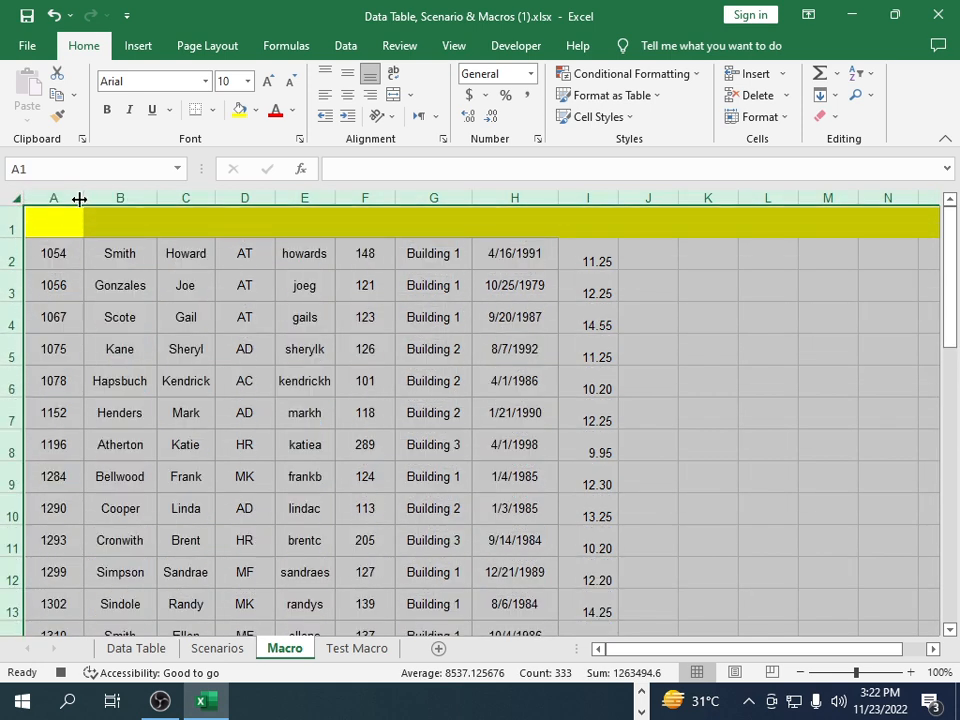
left_click_drag(79, 199, 104, 199)
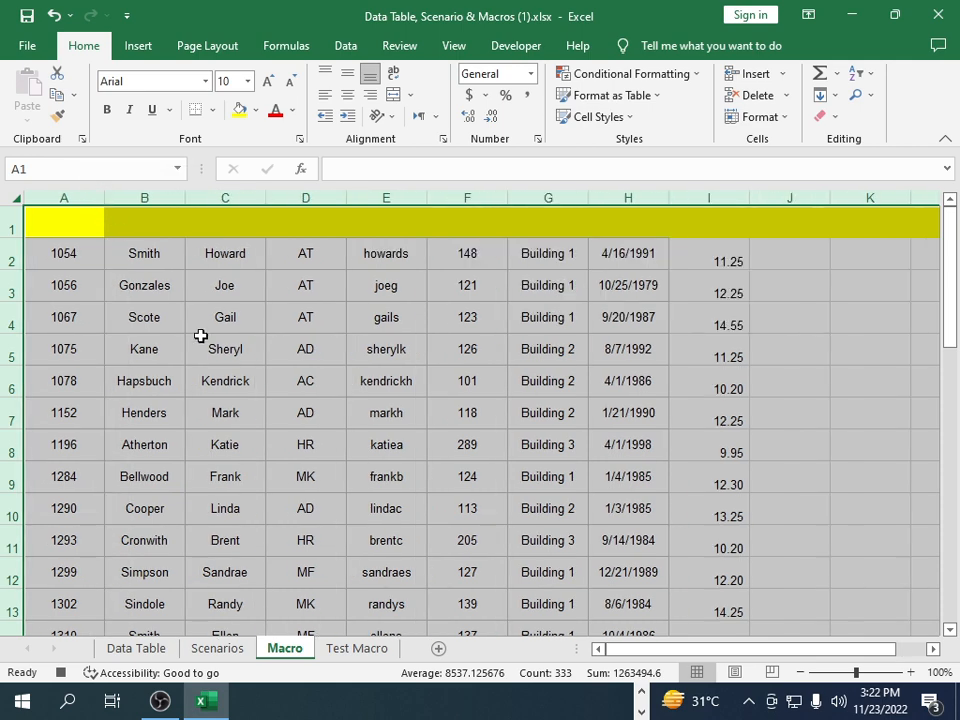
- Apply All Borders to the yellow header cells A1:I1
left_click(70, 220)
key("shift+Right")
key("shift+Right")
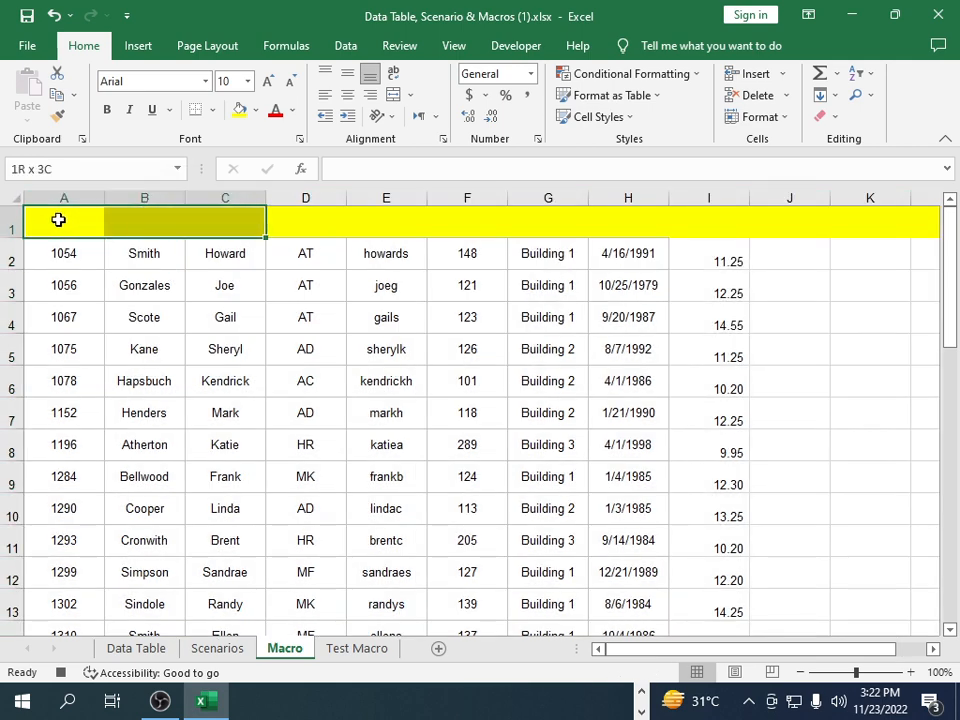
key("shift+Right")
key("shift+Right")
key("shift+Right")
key("shift+Right")
key("shift+Right")
key("shift+Right")
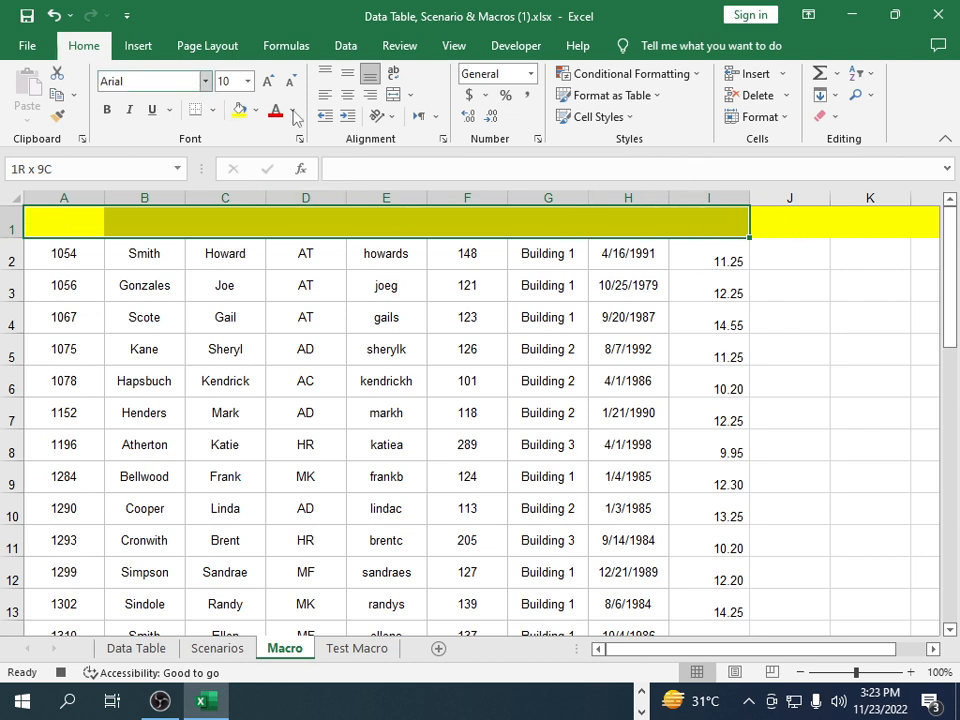
left_click(212, 110)
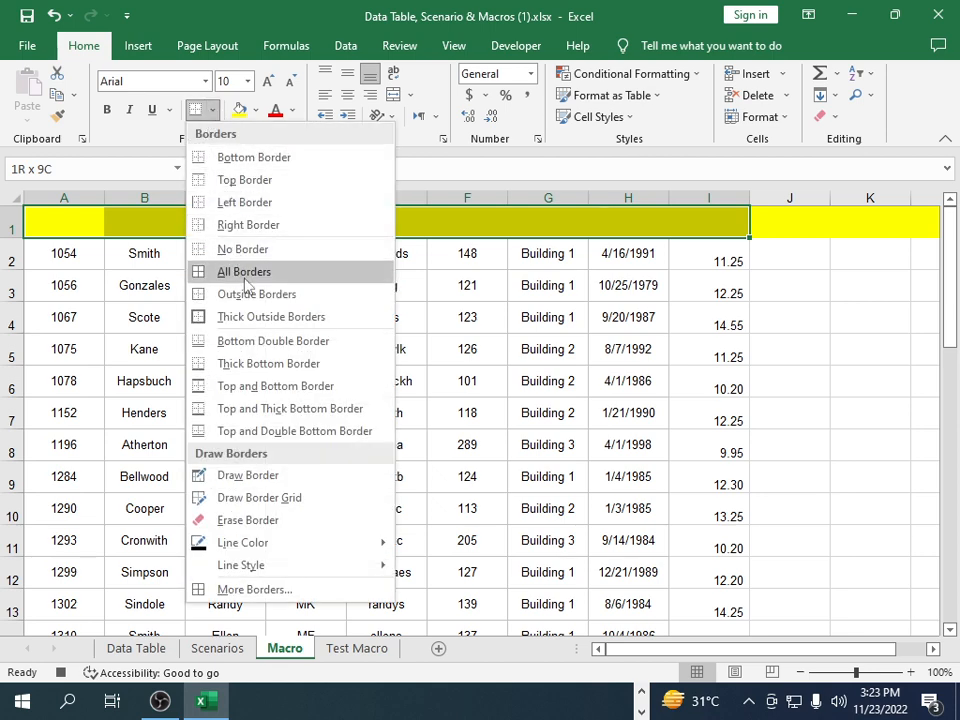
left_click(198, 271)
left_click(787, 242)
left_click(676, 218)
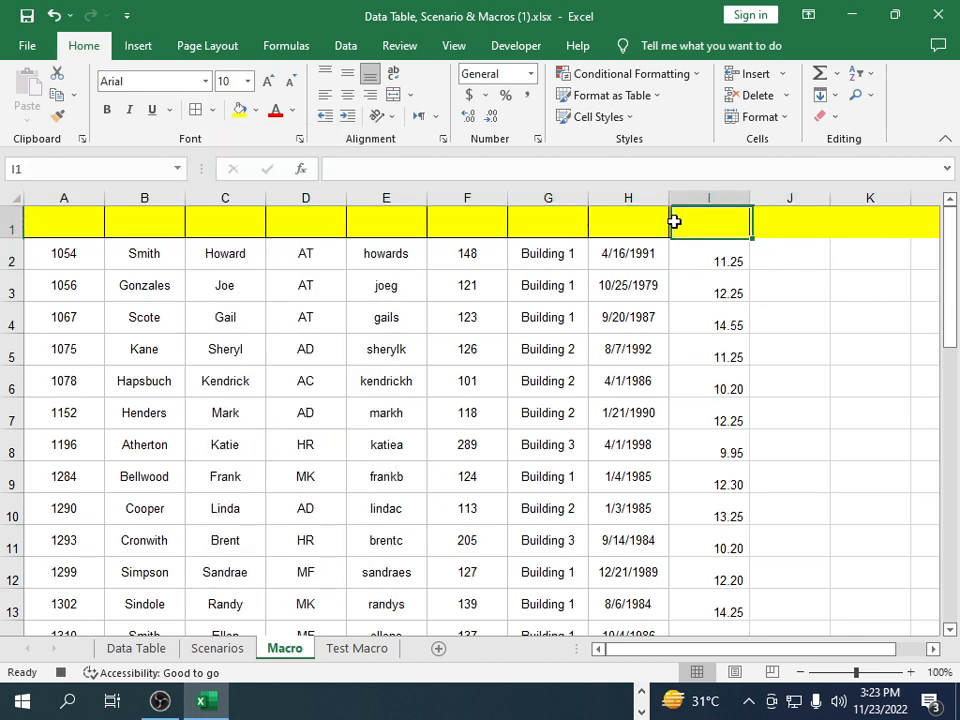
- Enter the headers "Serial No", "First Name" and "last Name" in cells A1 to C1
left_click(72, 212)
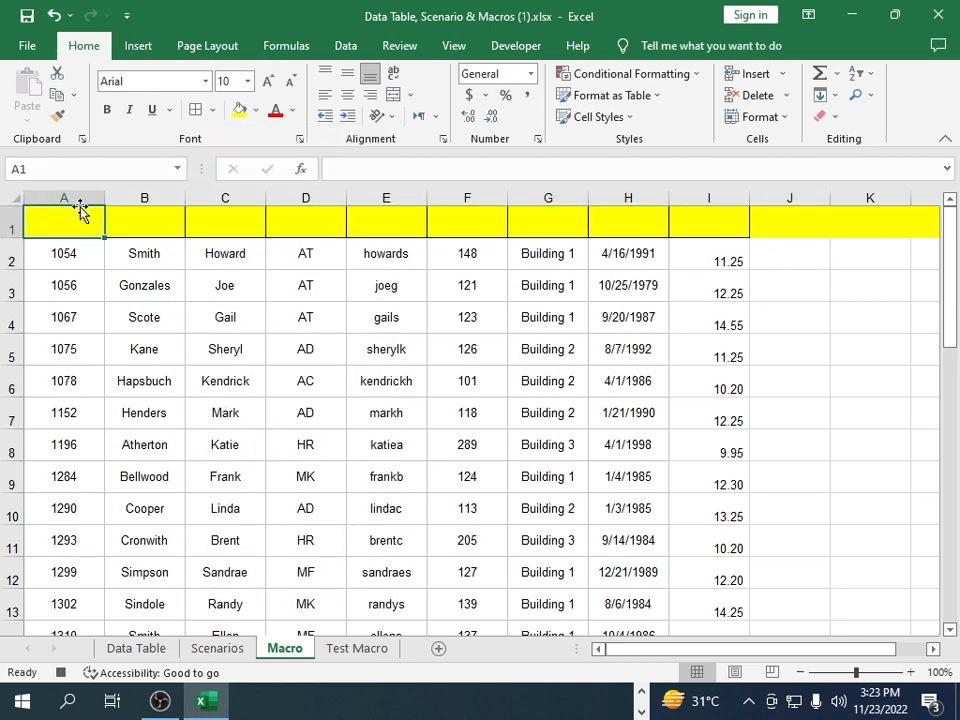
type("Seria")
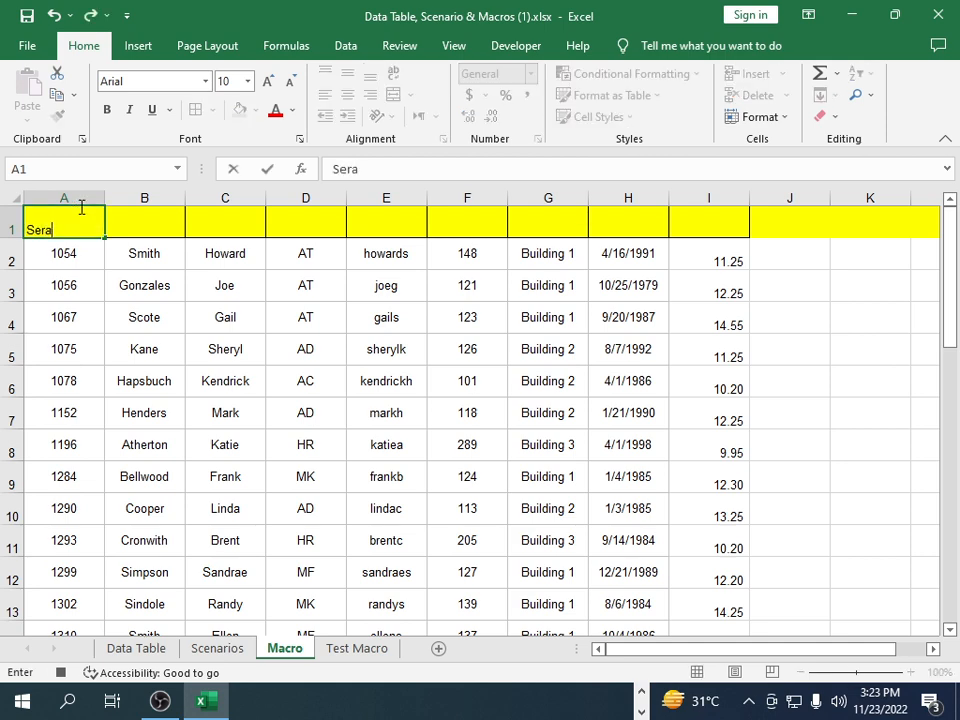
key("BackSpace")
type("ial No")
key("Tab")
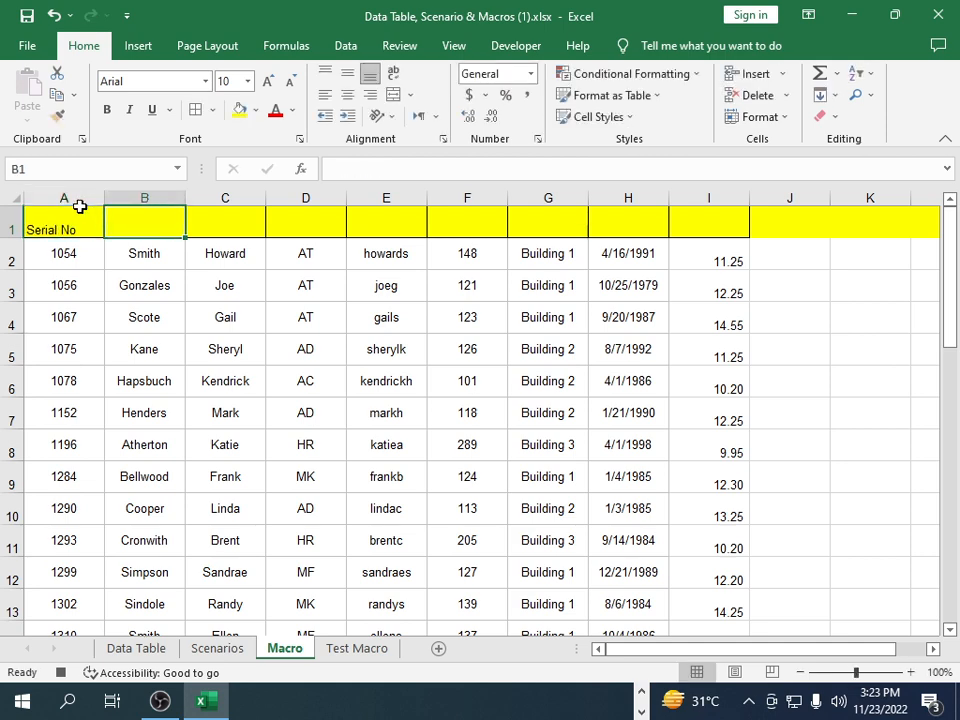
type("N")
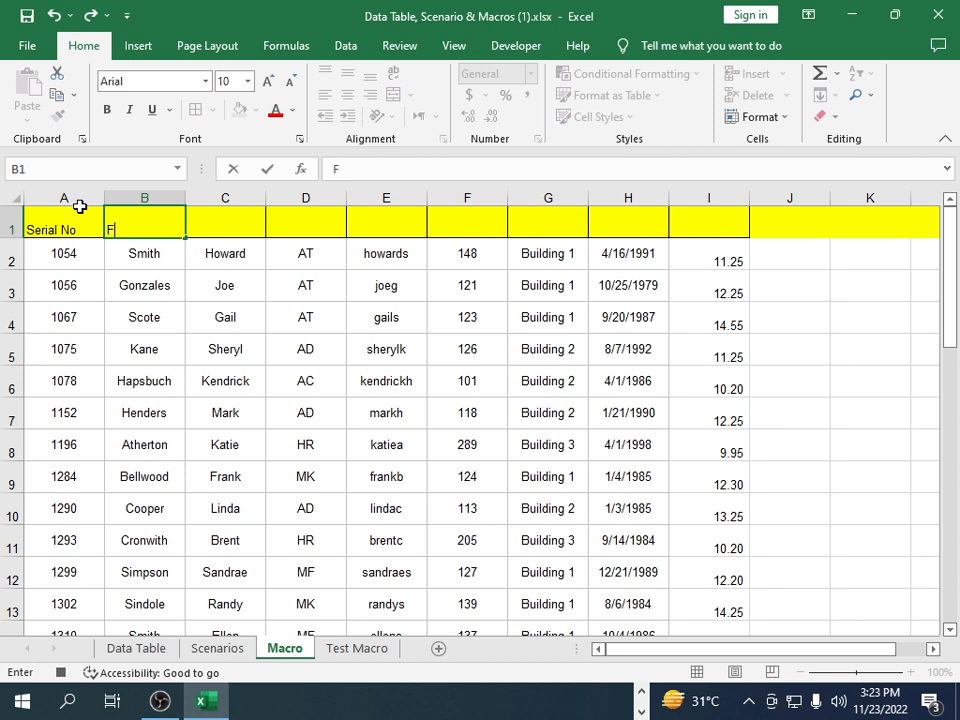
type("Name")
key("Tab")
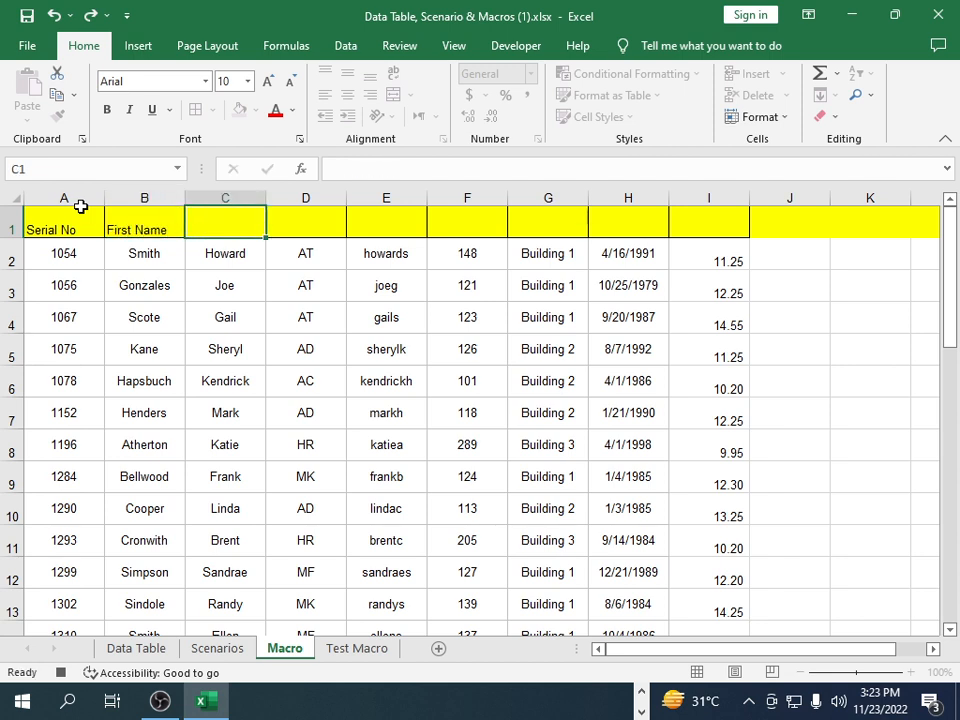
type("last N")
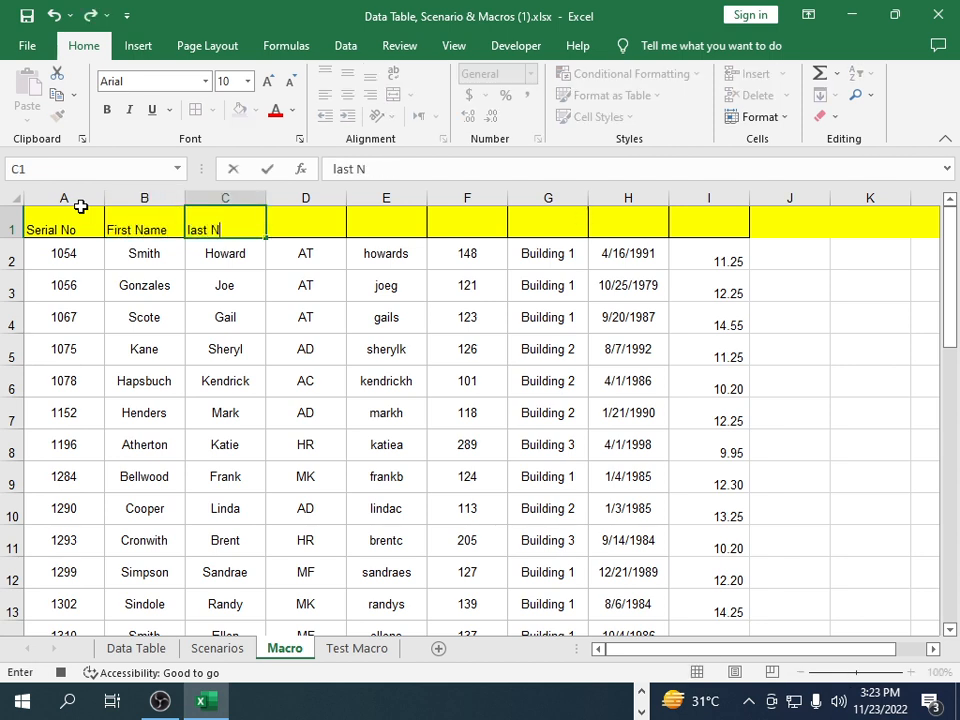
type("ame")
key("Tab")
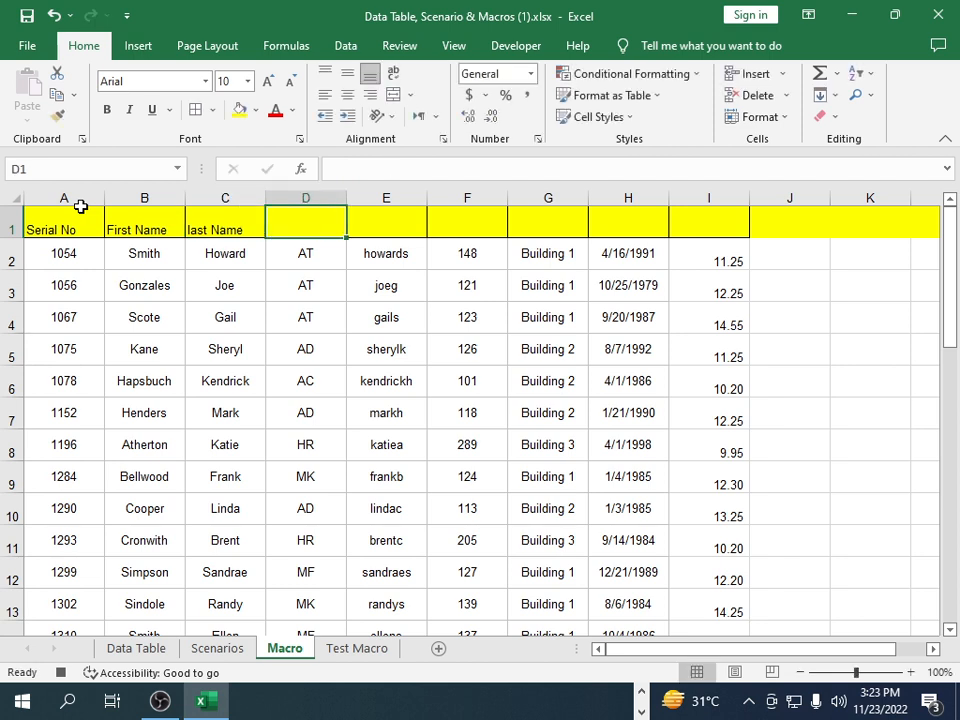
- Enter the headers "Department" in D1 and "Email" in E1
type("Departm")
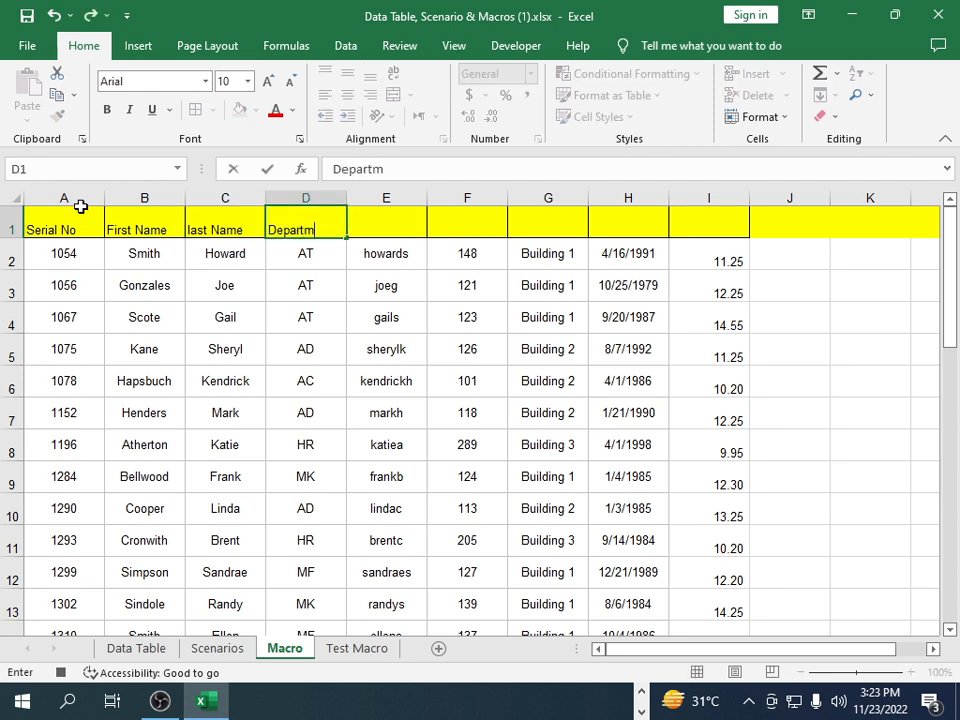
type("ent")
key("Tab")
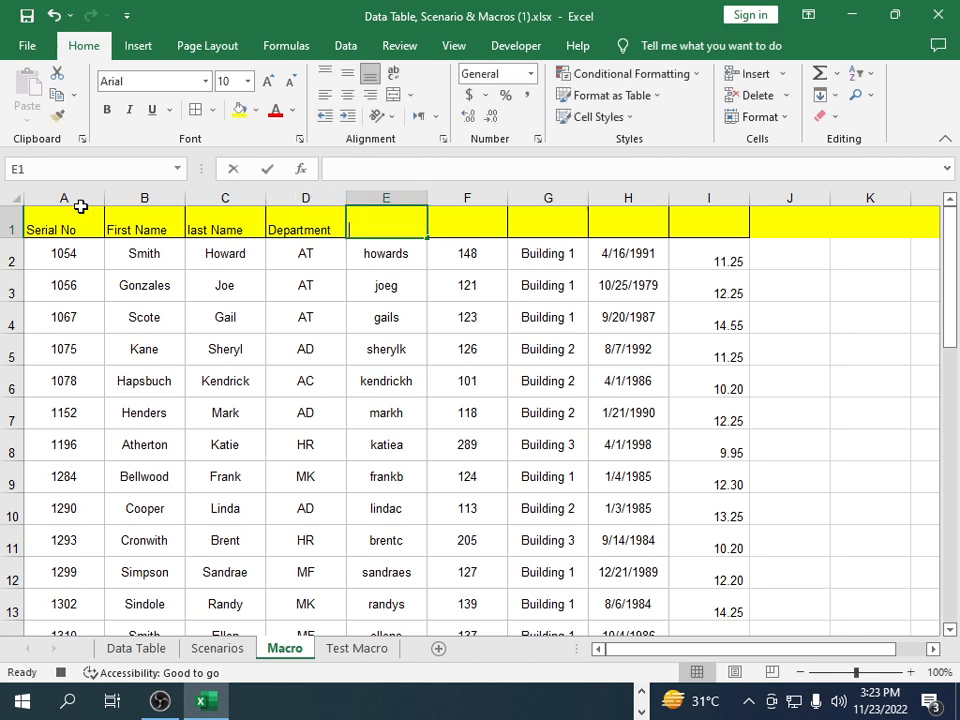
type("P")
key("BackSpace")
key("BackSpace")
type("EW")
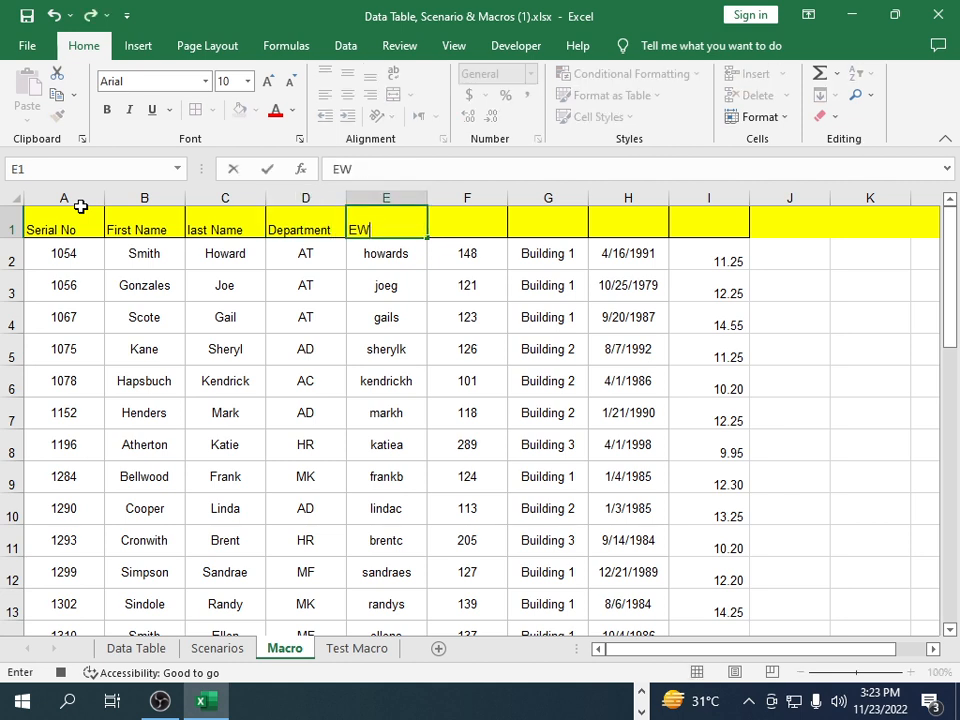
type("ail")
key("Tab")
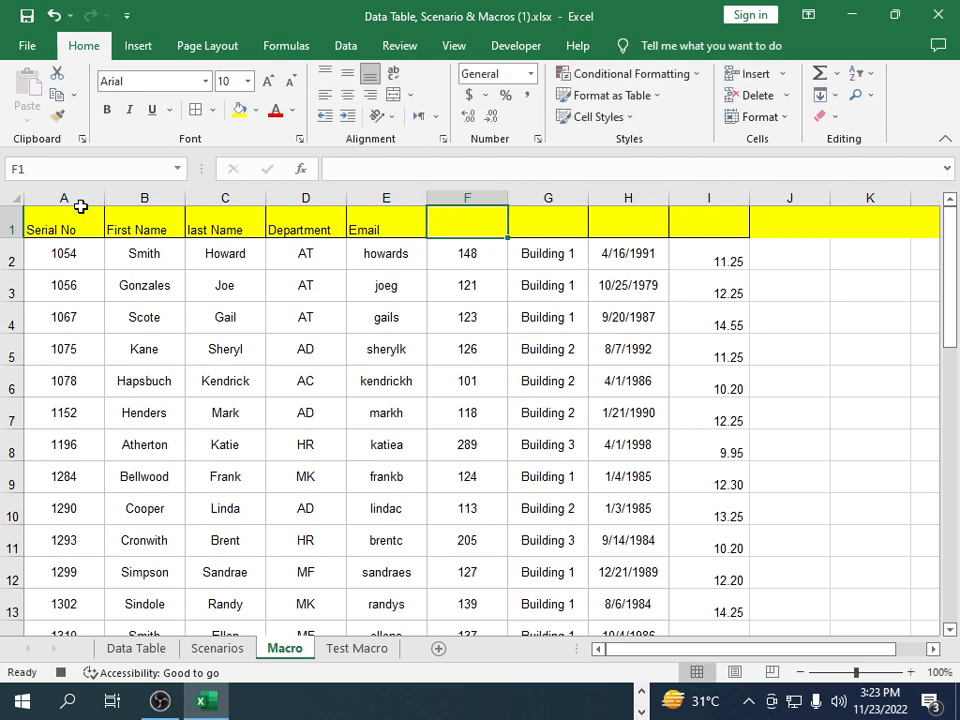
- Enter the headers "Part NO", "Location", "Date" and "Rate" in cells F1 to I1
type("Part NO")
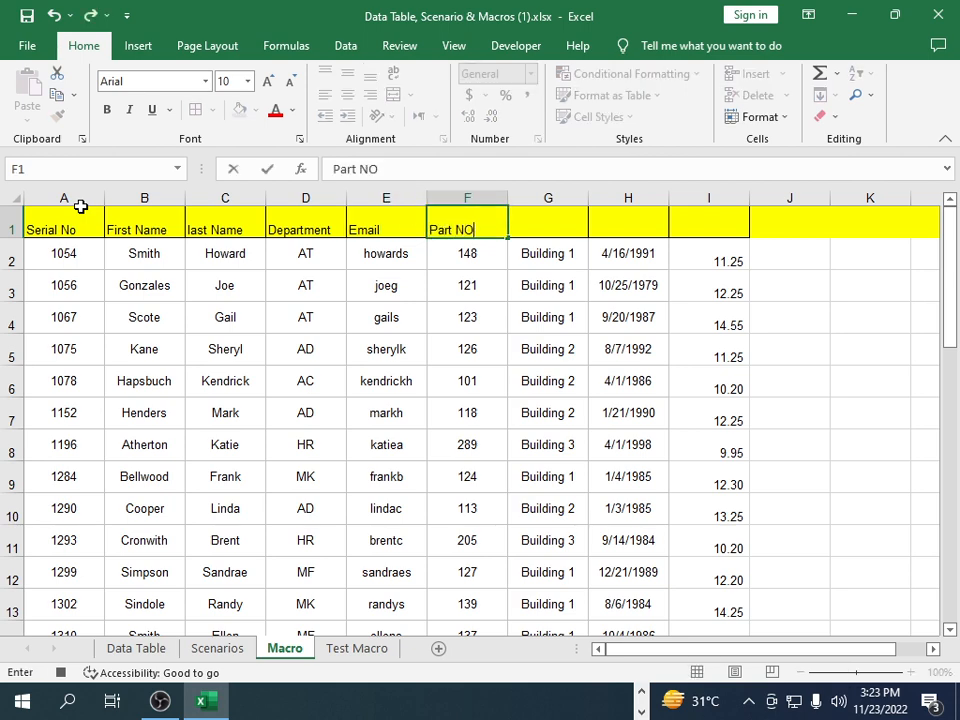
key("Tab")
type("L")
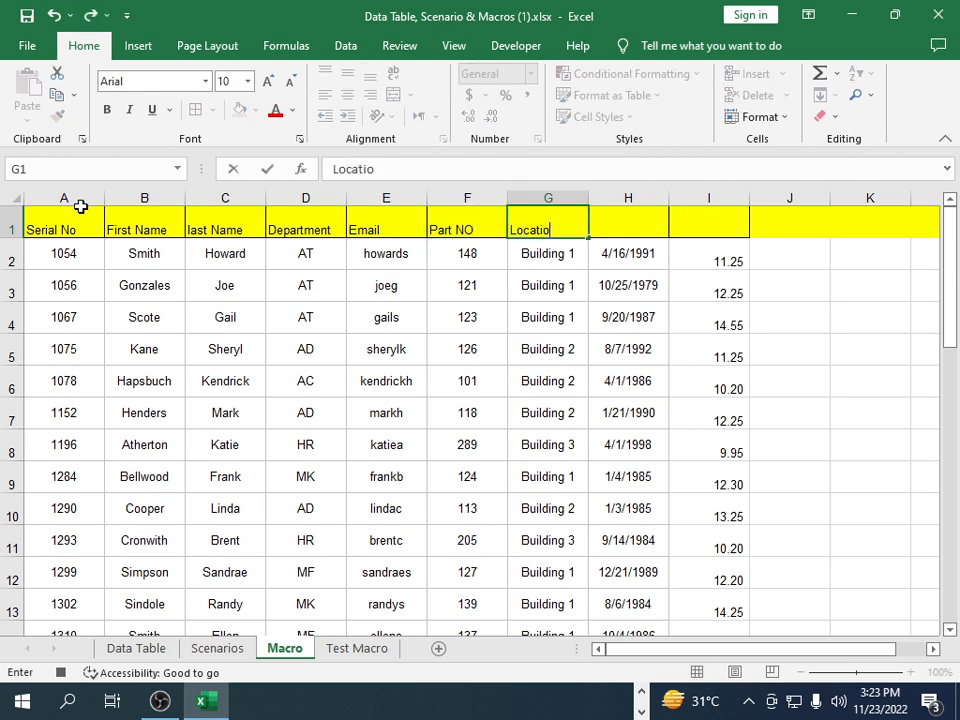
key("Tab")
type("Da")
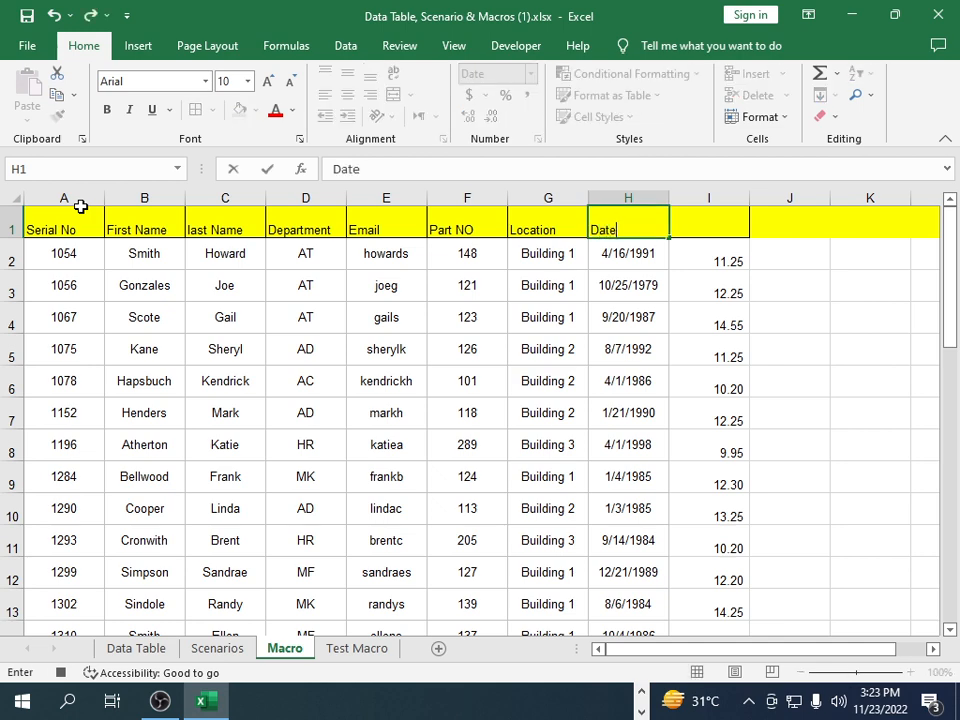
type("te")
key("Tab")
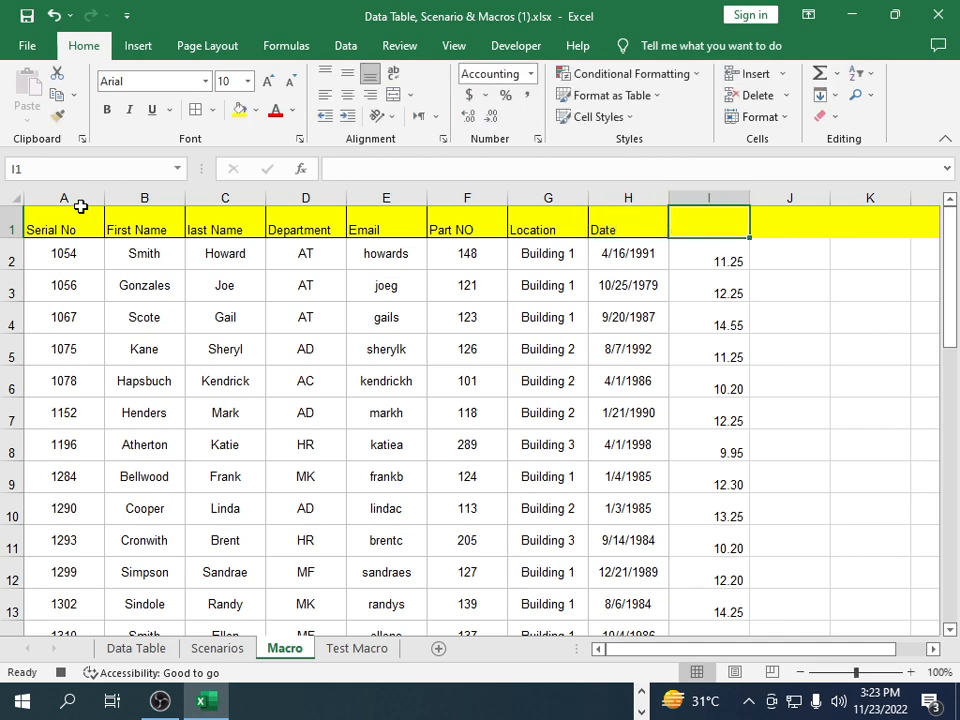
type("Rat")
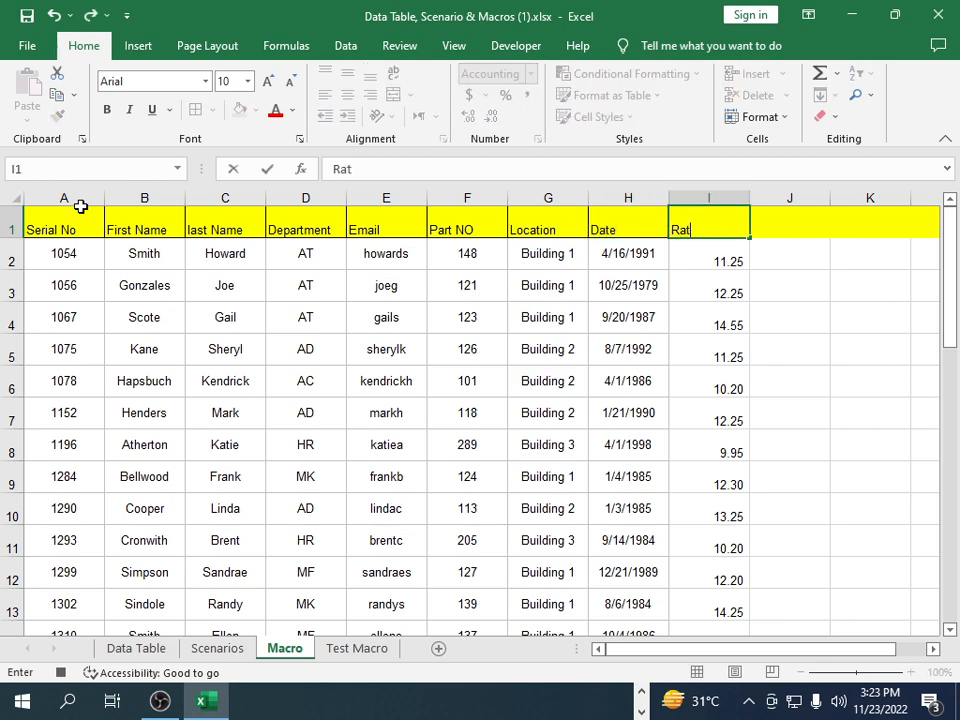
type("e")
left_click(613, 386)
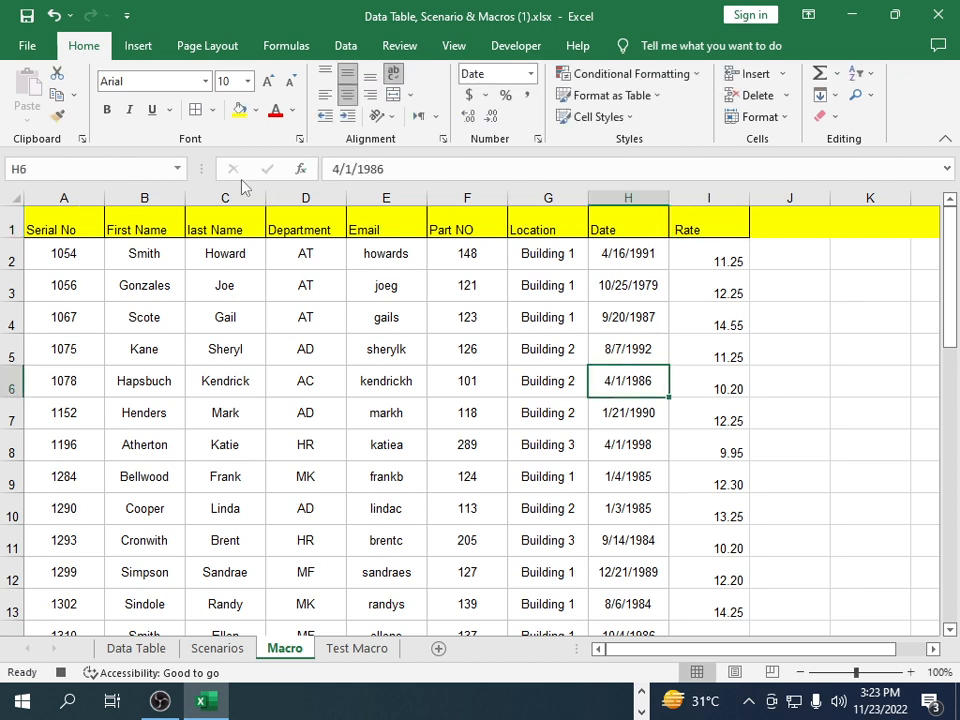
- Make the header texts in A1:I1 bold and underlined
left_click(75, 228)
key("shift+Right")
key("shift+Right")
key("shift+Right")
key("shift+Right")
key("shift+Right")
key("shift+Right")
key("shift+Right")
key("shift+Right")
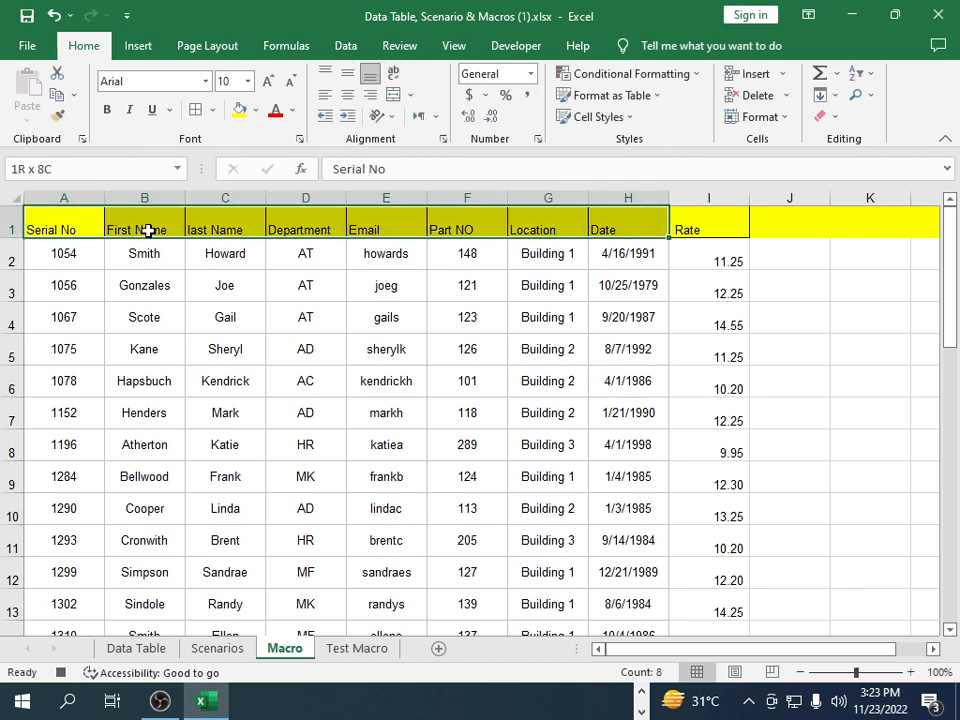
left_click(107, 109)
left_click(151, 110)
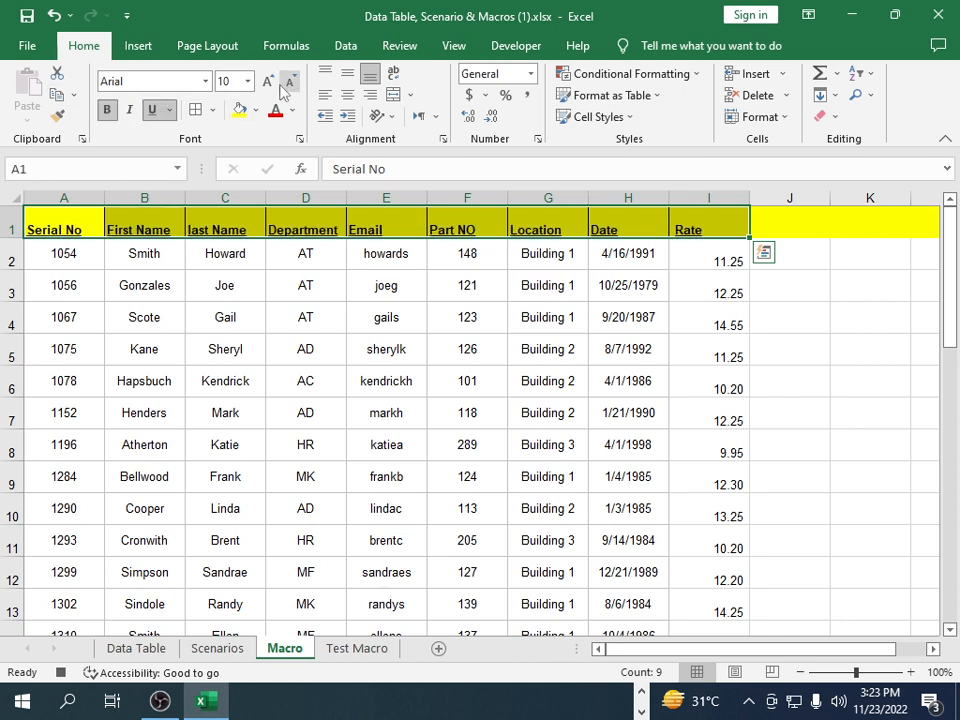
- Centre the header texts horizontally and vertically in their cells and enlarge their font size to 12
left_click(348, 95)
left_click(347, 73)
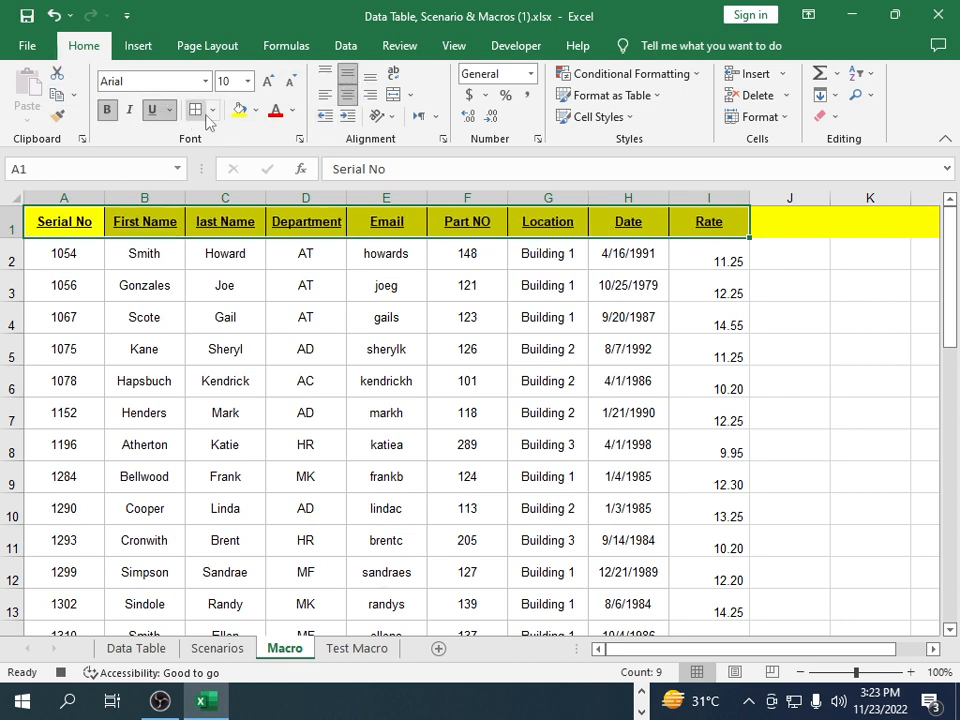
left_click(266, 81)
left_click(266, 81)
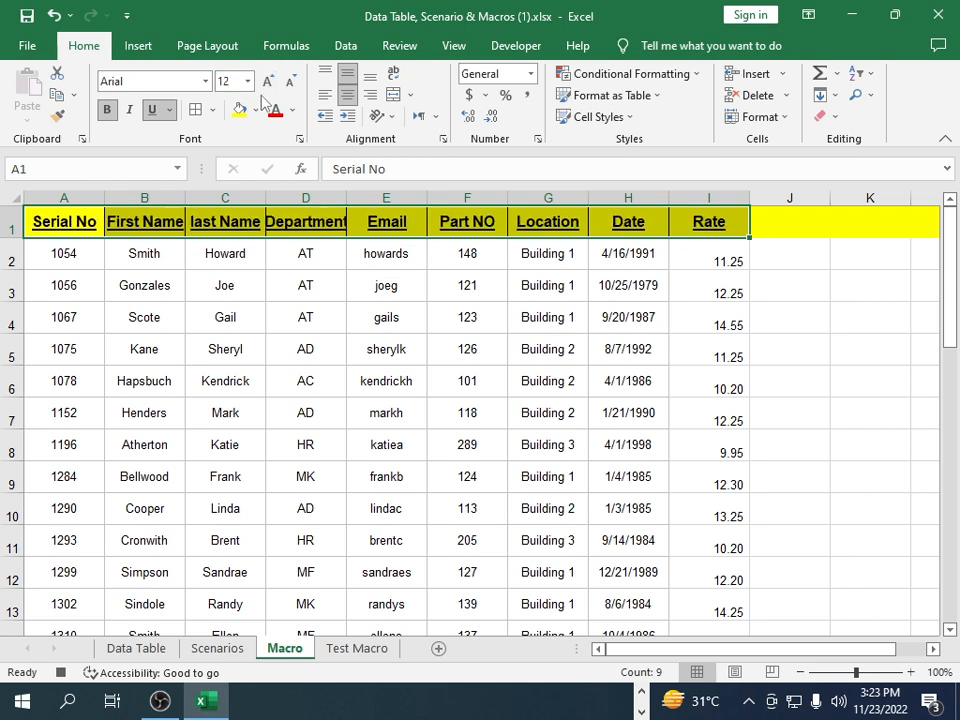
- Widen all columns of the Macro sheet uniformly so the enlarged headers fit
left_click(14, 197)
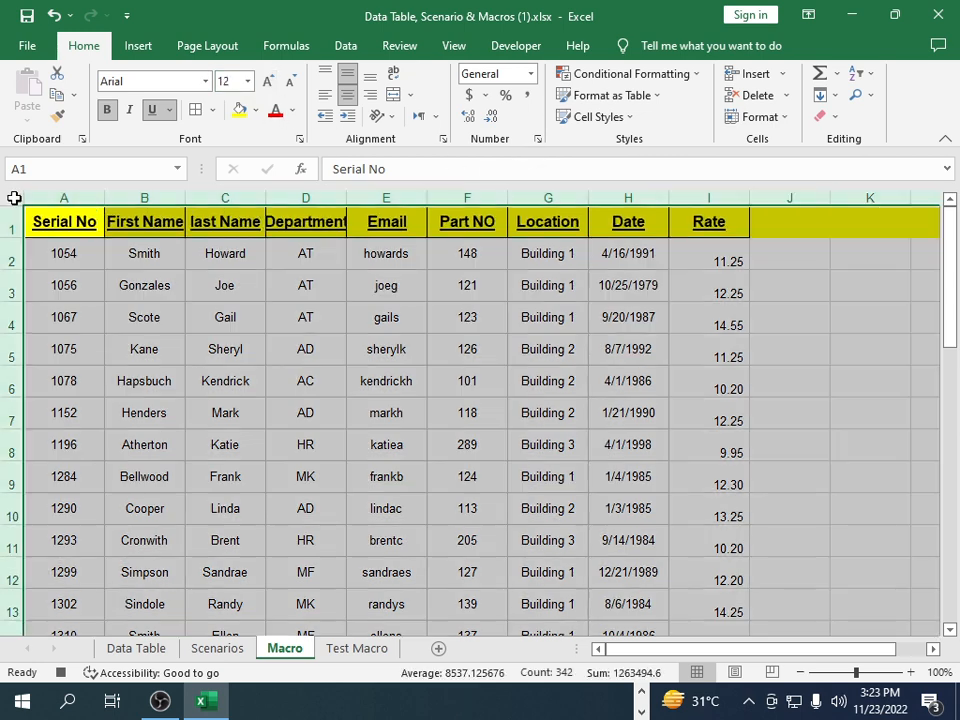
left_click_drag(103, 196, 120, 196)
left_click(486, 292)
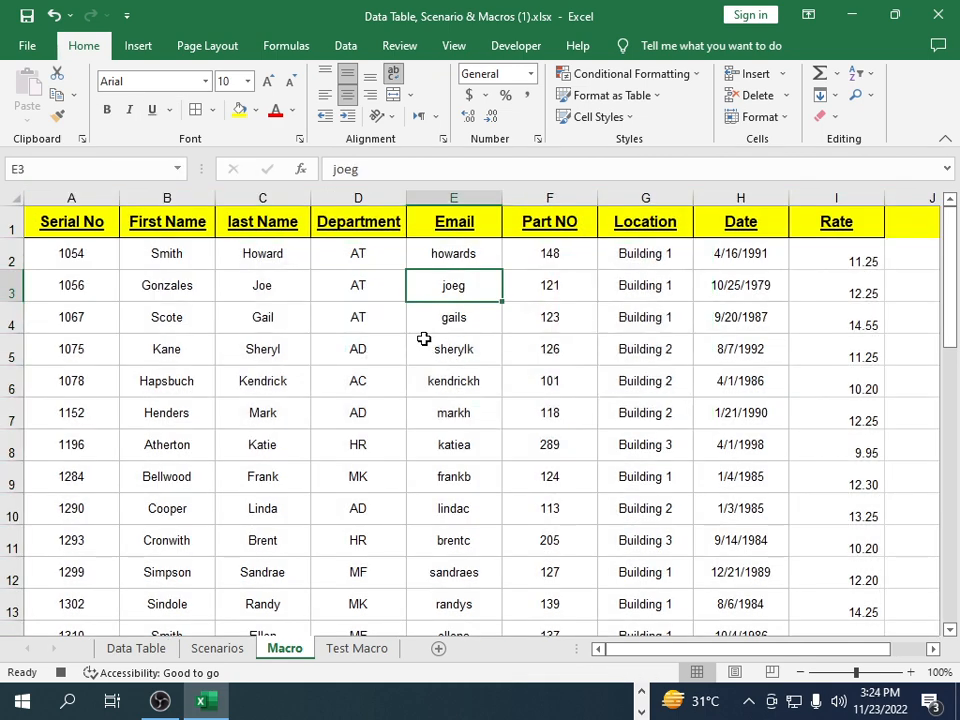
- Format the whole Date column H with the date type 14-Mar-12
left_click(703, 232)
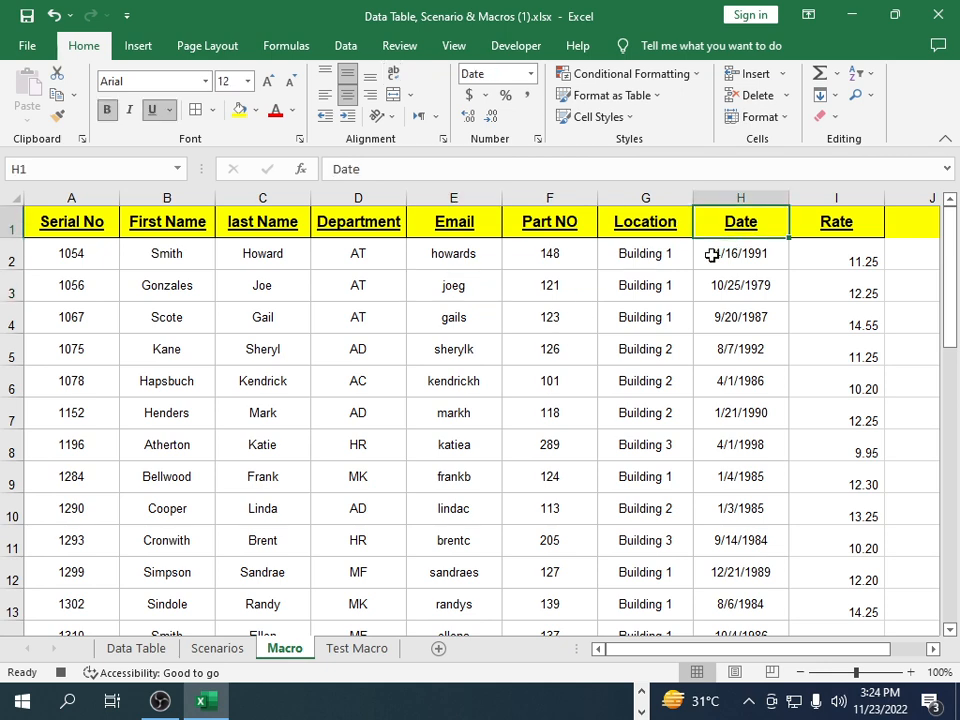
left_click(733, 195)
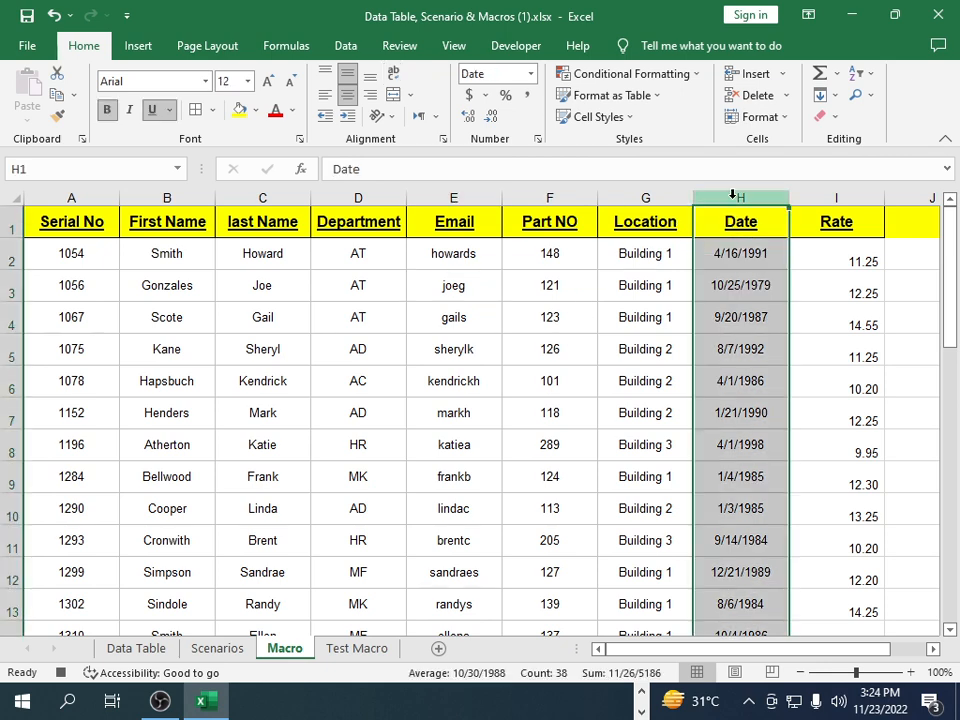
left_click(530, 73)
left_click(518, 520)
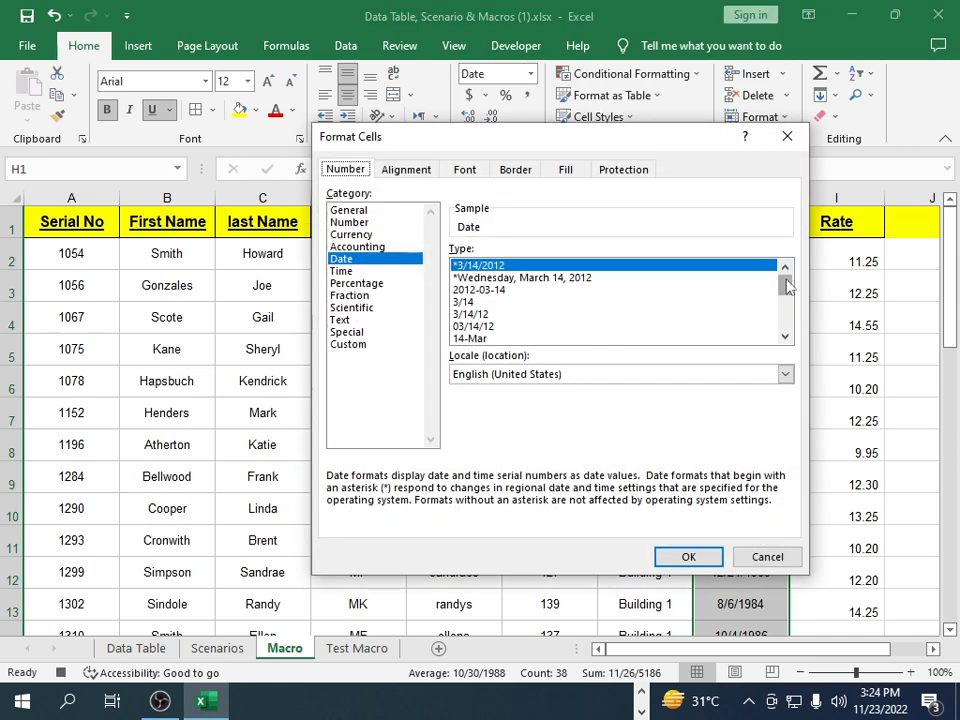
left_click_drag(787, 286, 787, 294)
left_click(495, 329)
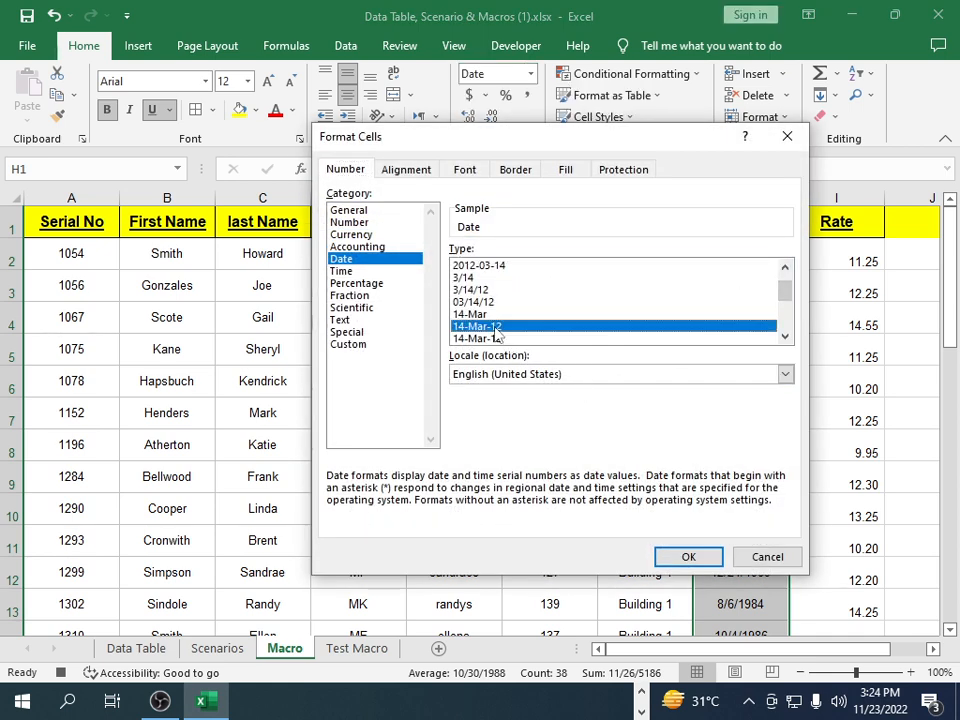
left_click(686, 557)
left_click(775, 350)
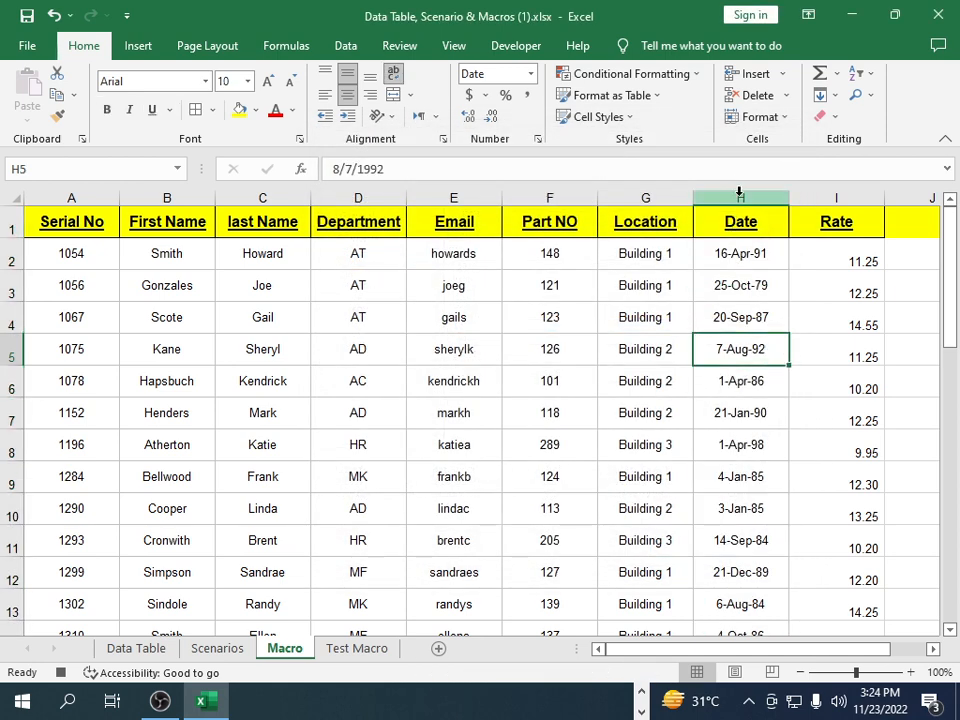
- Left-align the Date column's entries while keeping its header in H1 horizontally centred
left_click(735, 228)
key("ctrl+shift+Down")
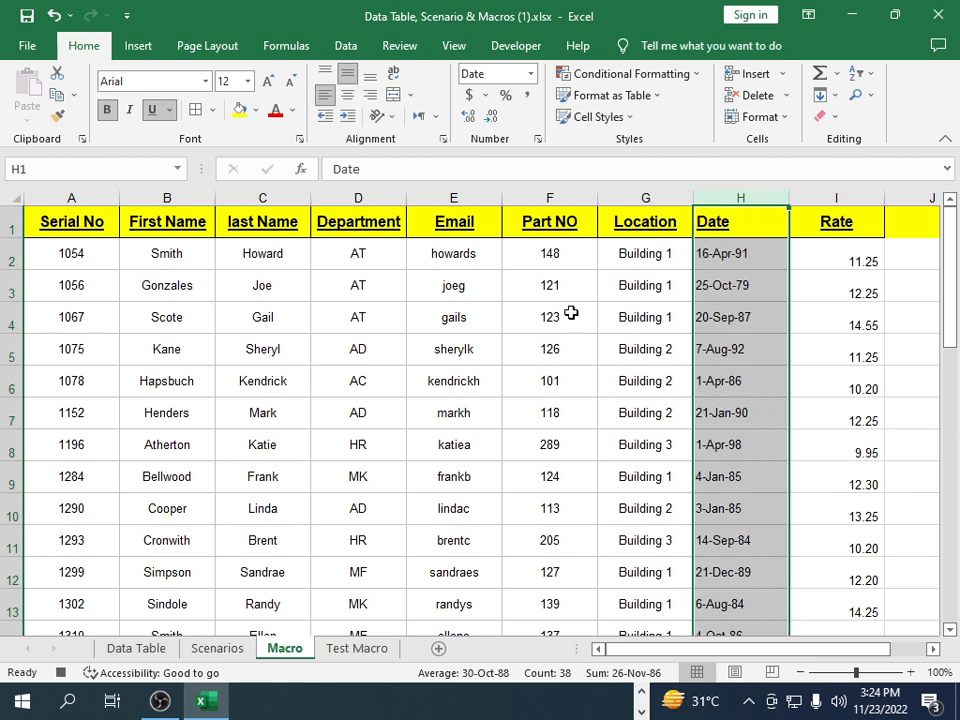
left_click(744, 347)
left_click(728, 223)
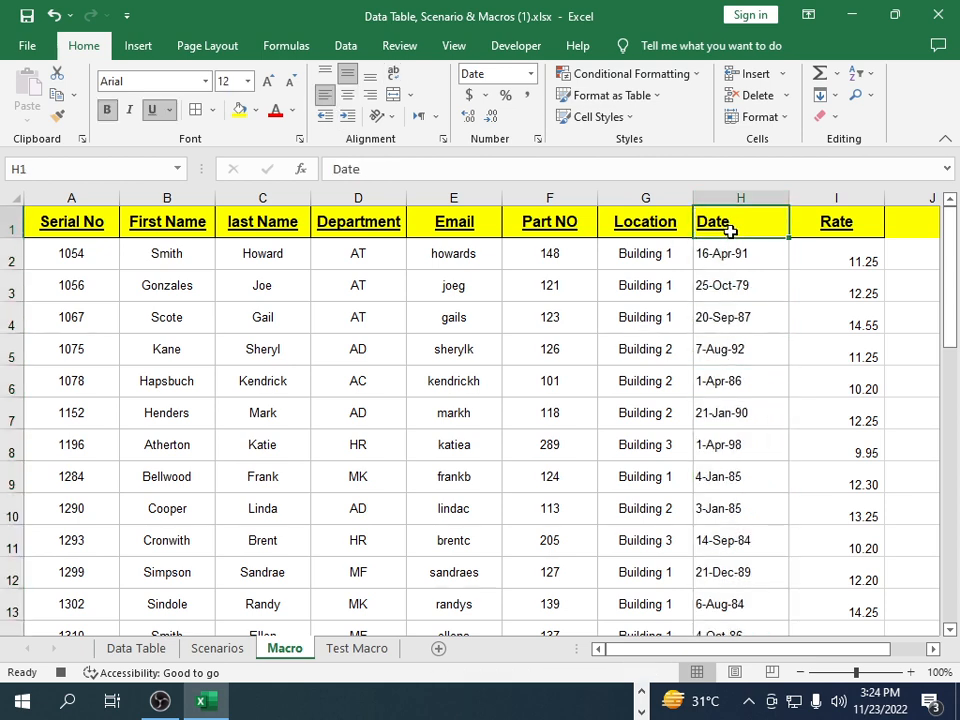
left_click(347, 95)
left_click(799, 371)
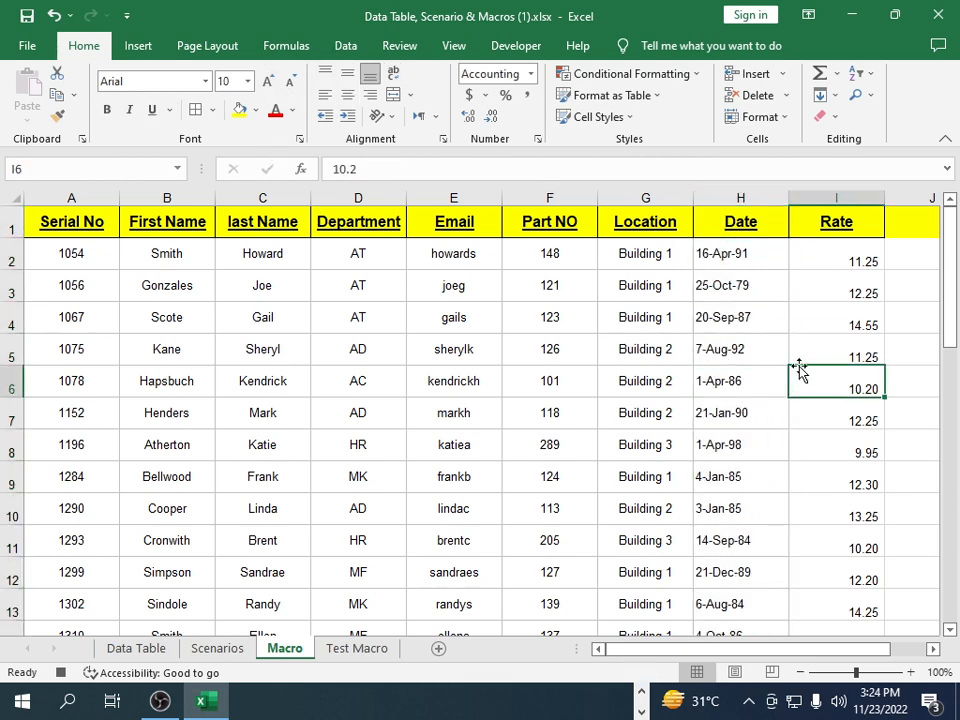
- Apply the accounting number format with the dollar symbol to the whole Rate column I
left_click(828, 249)
left_click(834, 198)
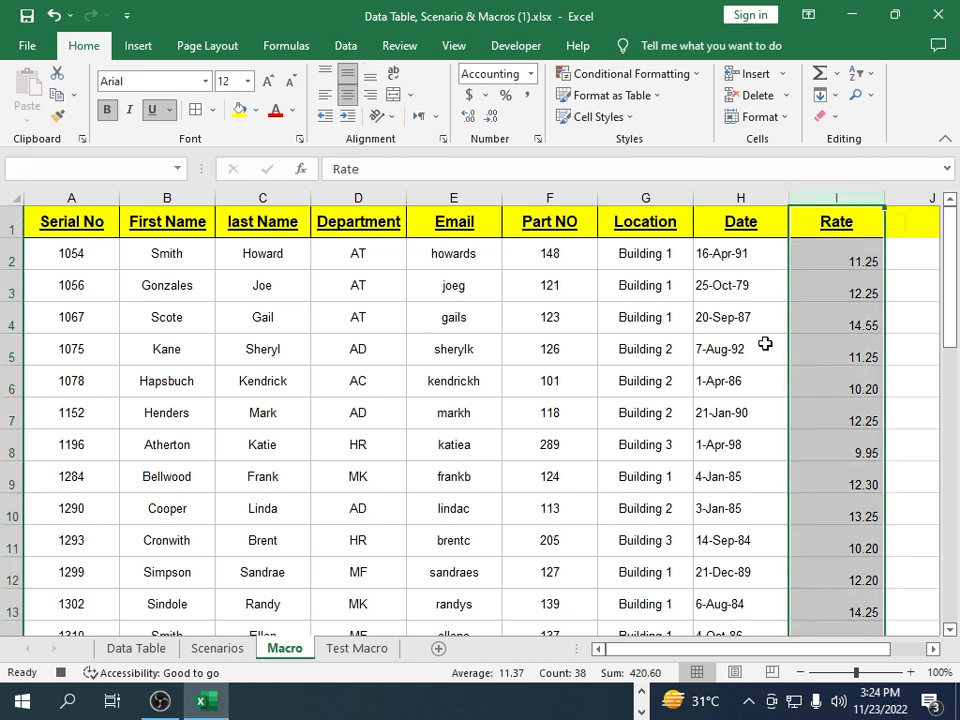
left_click(806, 253)
left_click(836, 197)
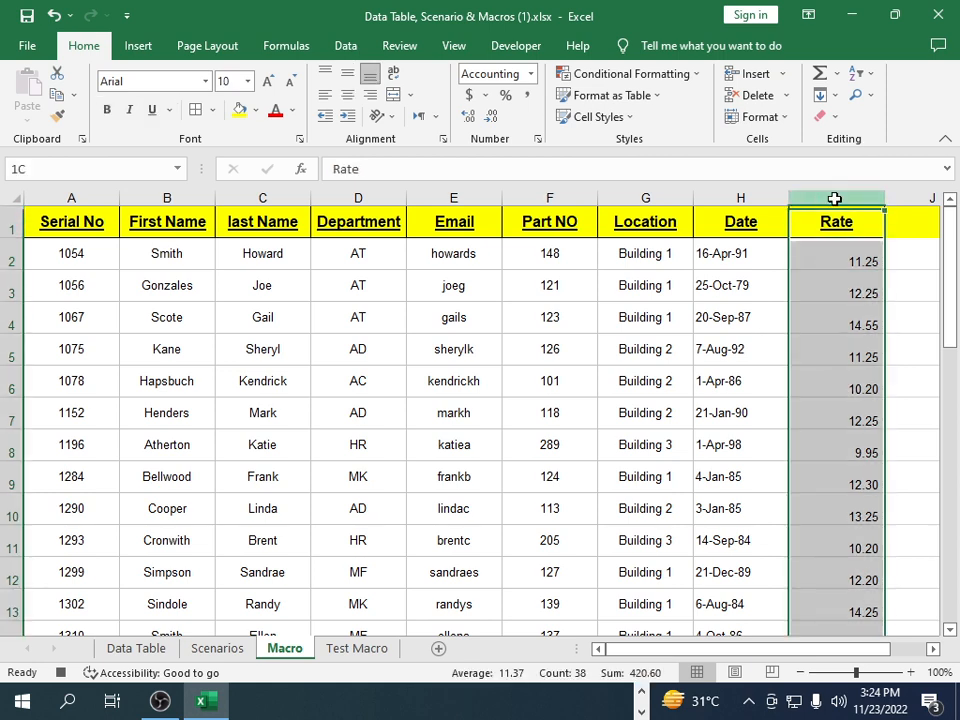
left_click(469, 95)
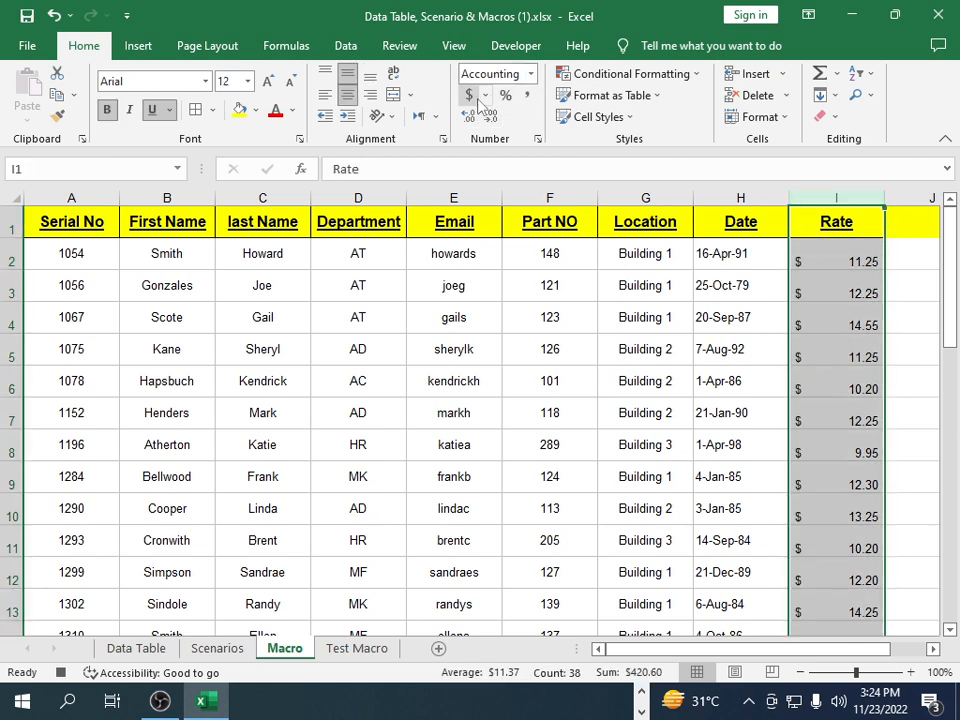
left_click(530, 74)
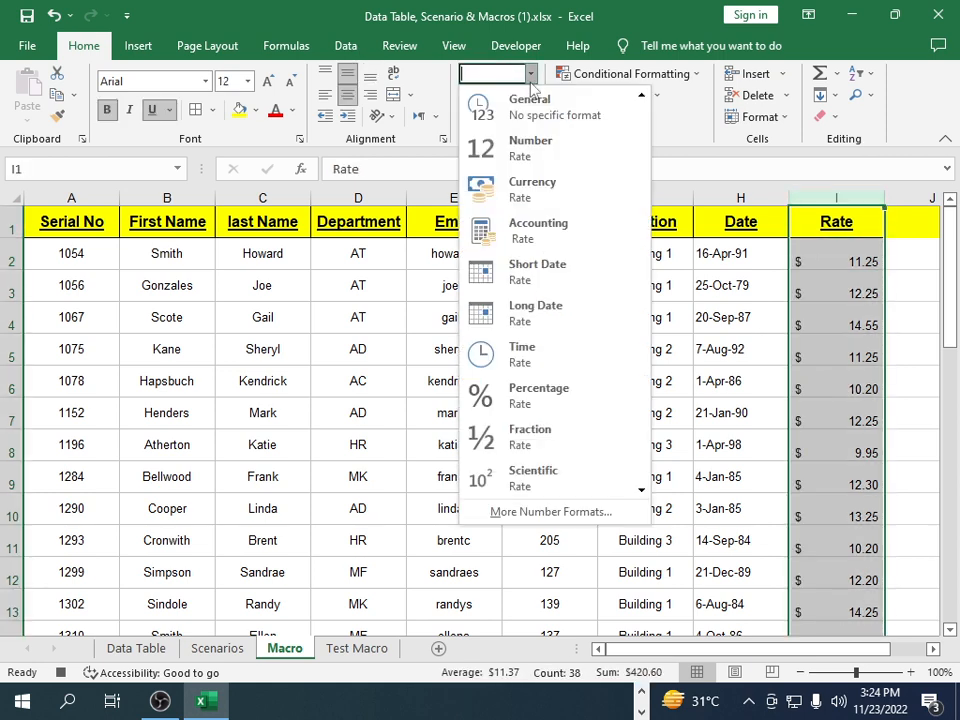
left_click(532, 188)
left_click(469, 95)
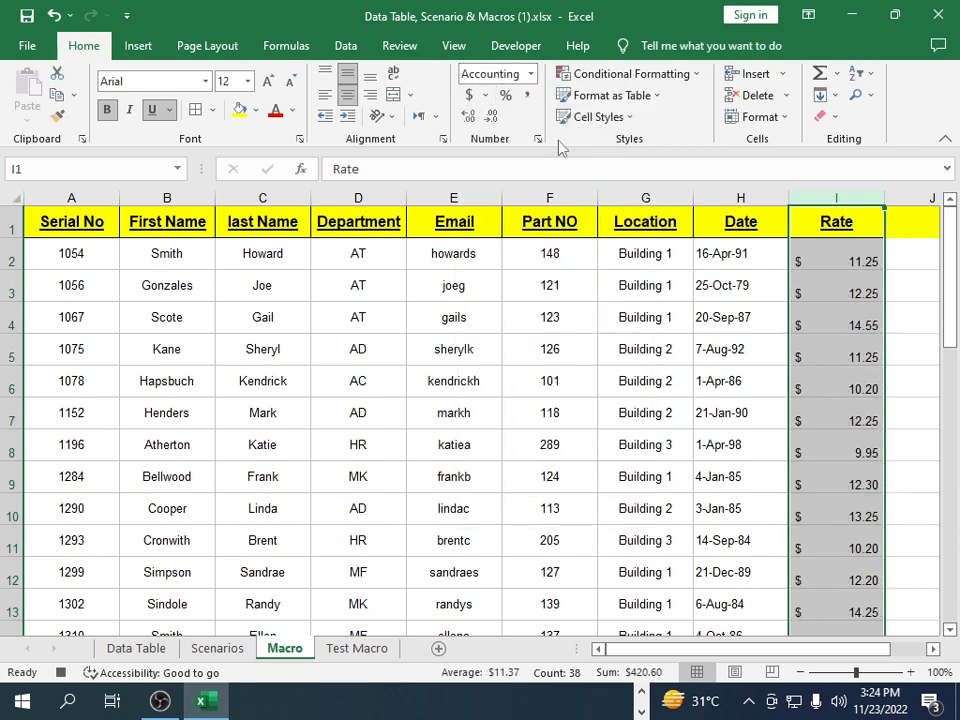
- Select cell G3 as the last recorded action and stop recording the macro
left_click(593, 170)
left_click(611, 292)
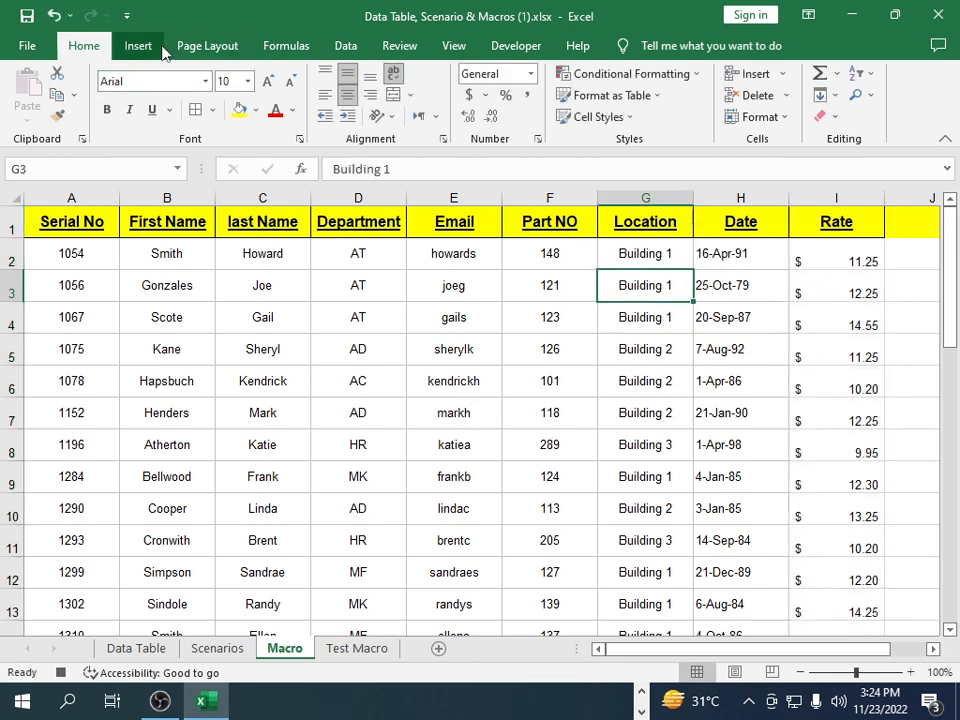
left_click(525, 44)
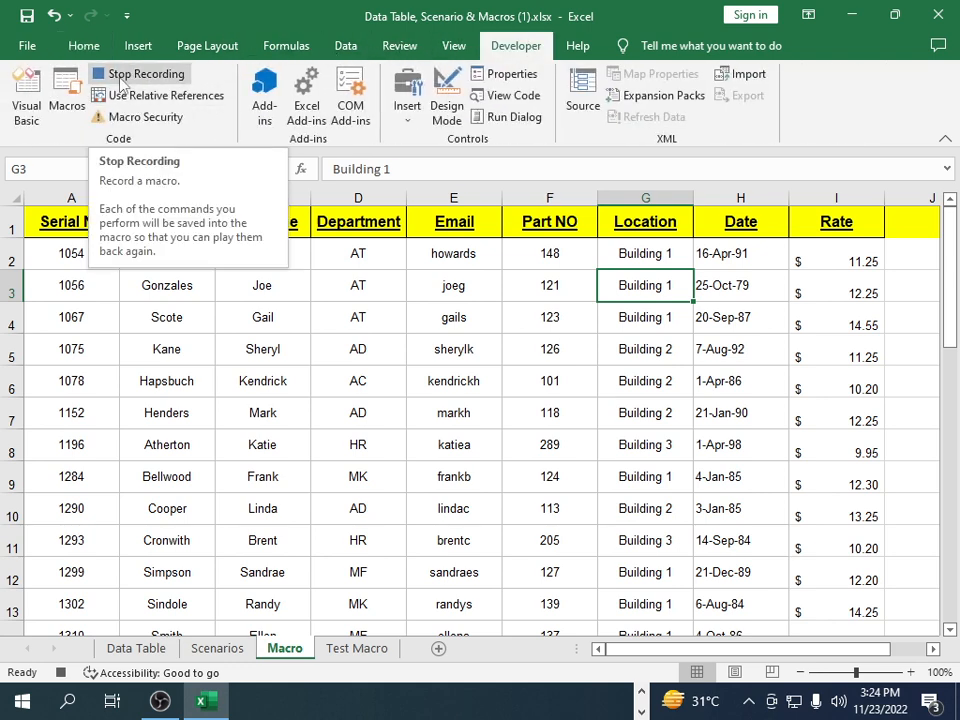
left_click(120, 80)
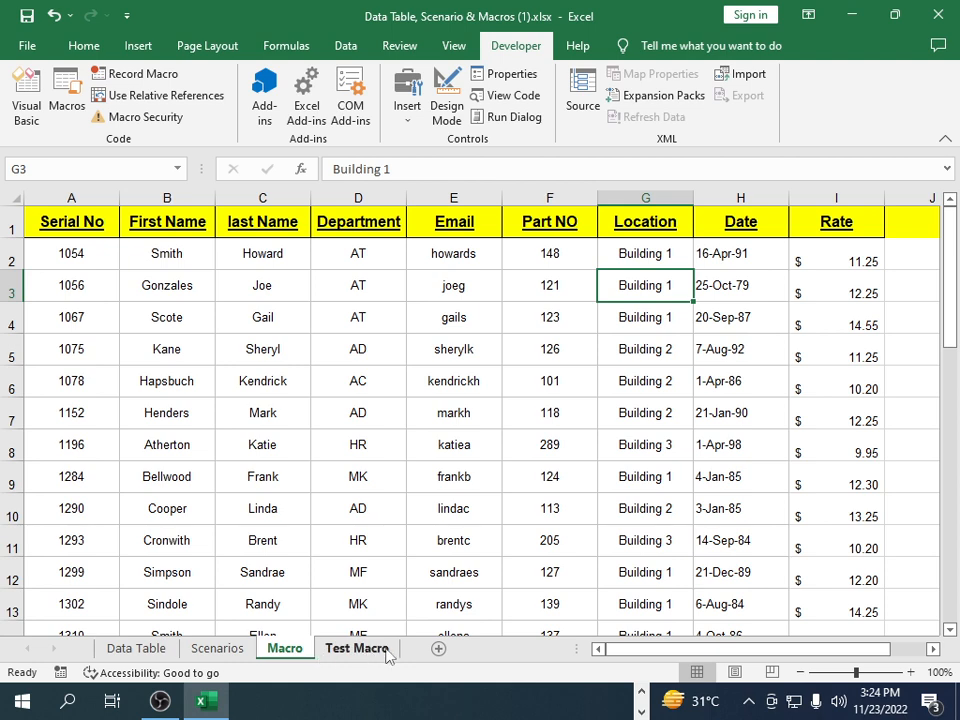
- Run the recorded FormatTbale macro on the Test Macro sheet's data and on a newly added blank worksheet
left_click(438, 648)
left_click(398, 655)
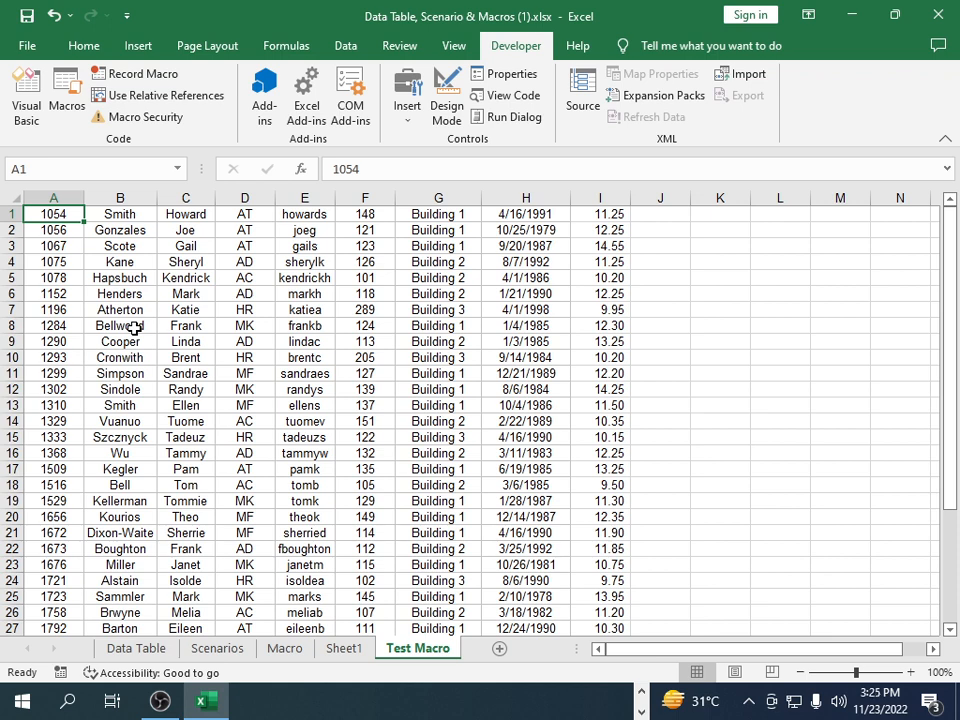
scroll(244, 276, "down", 2)
scroll(244, 276, "up", 2)
left_click(665, 350)
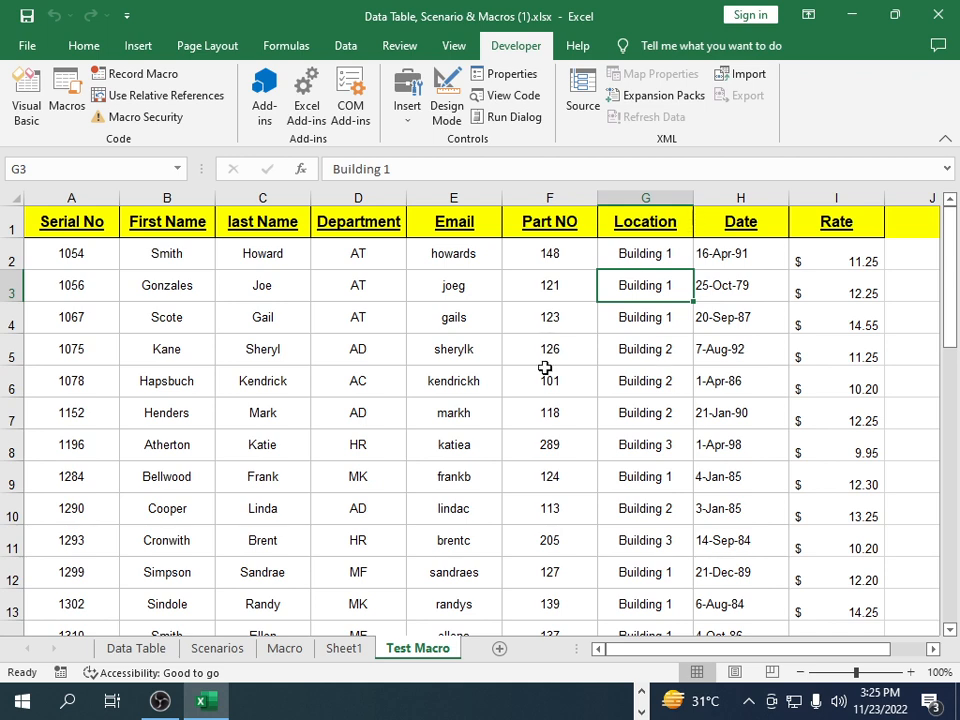
left_click(499, 648)
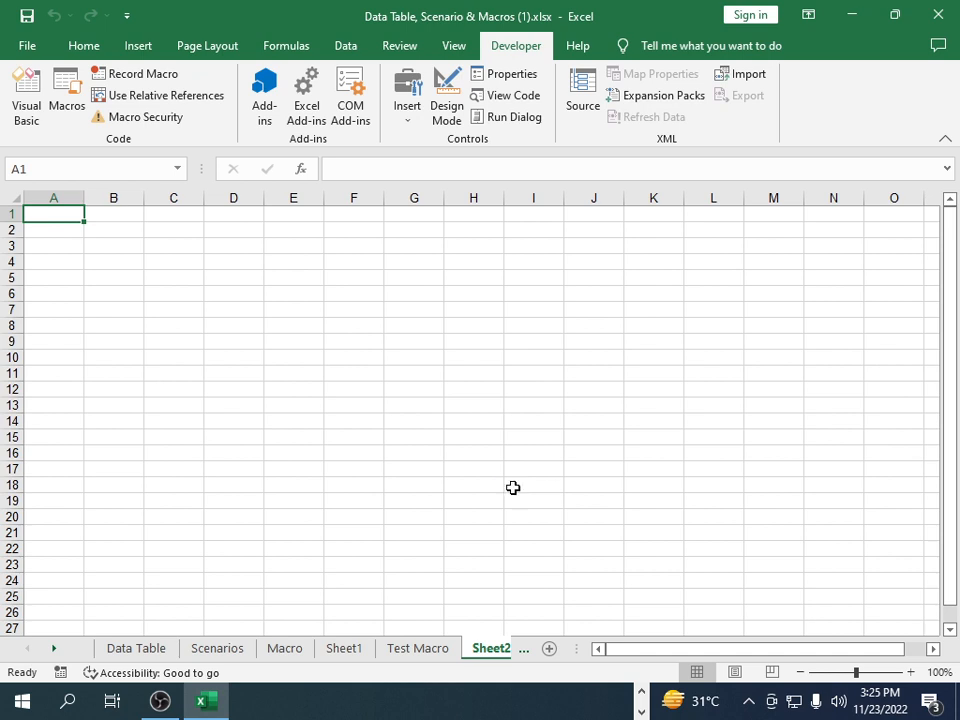
key("ctrl+shift+m")
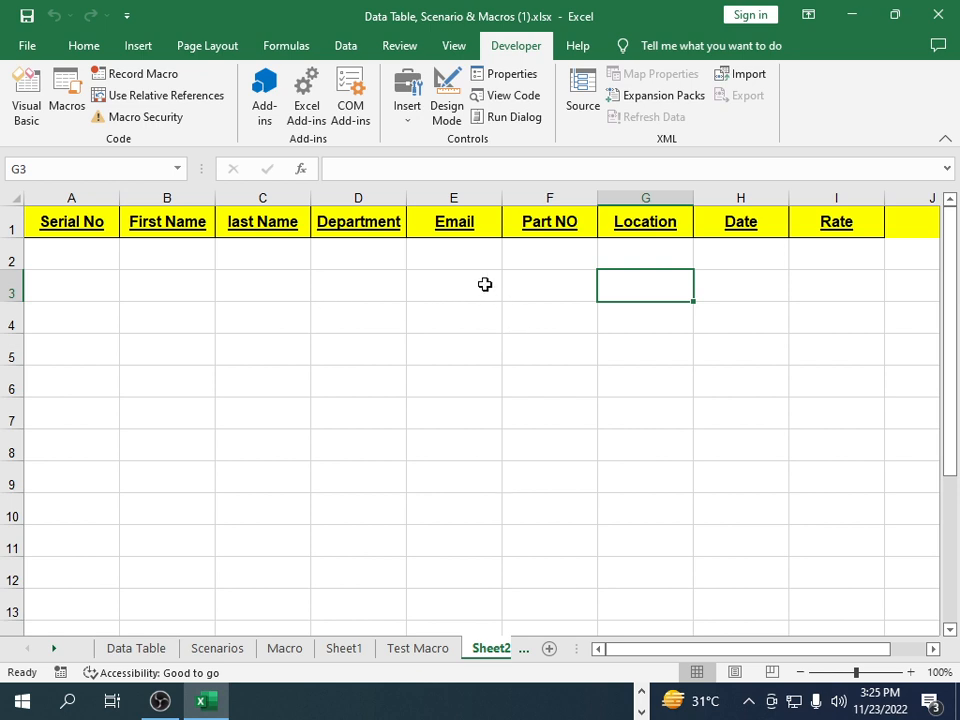
- Add another blank worksheet and draw a form control button on it covering about cells M14 to N17
left_click(550, 649)
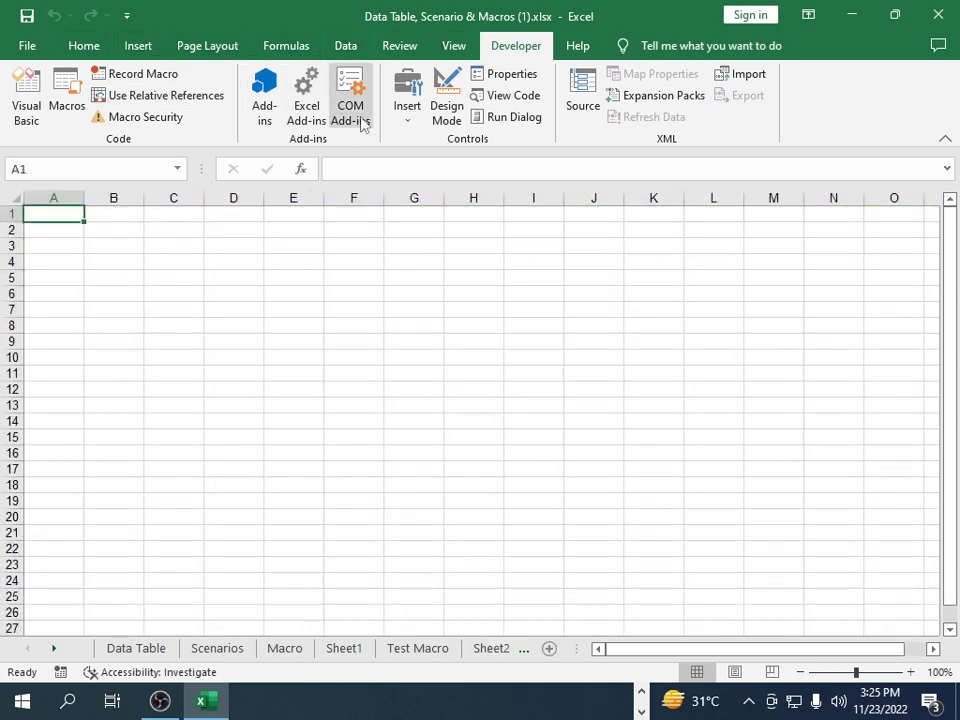
left_click(411, 120)
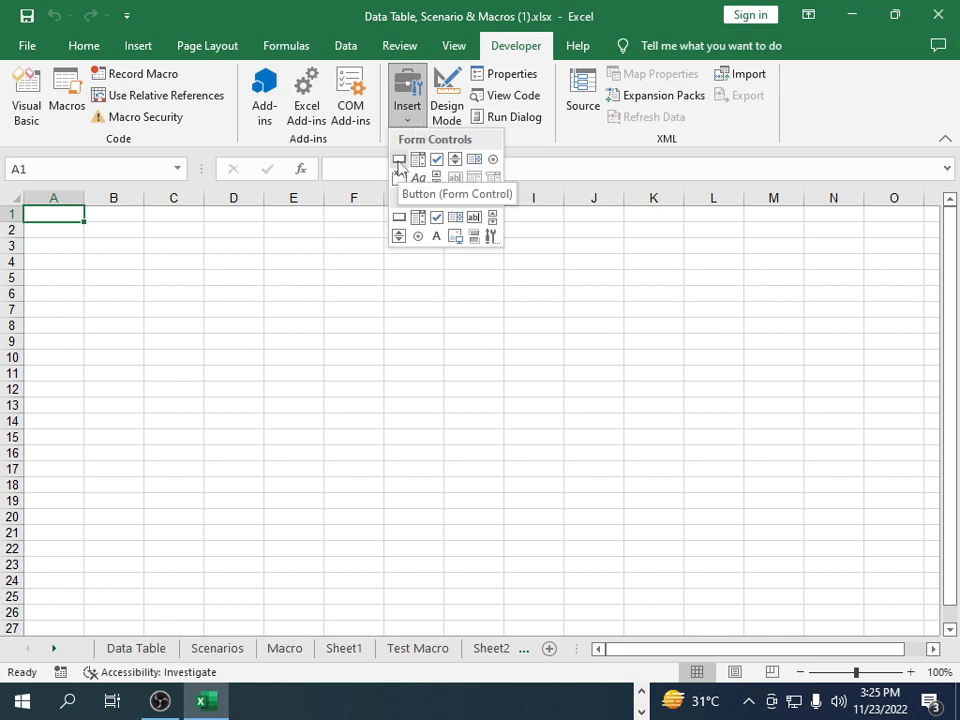
left_click(399, 161)
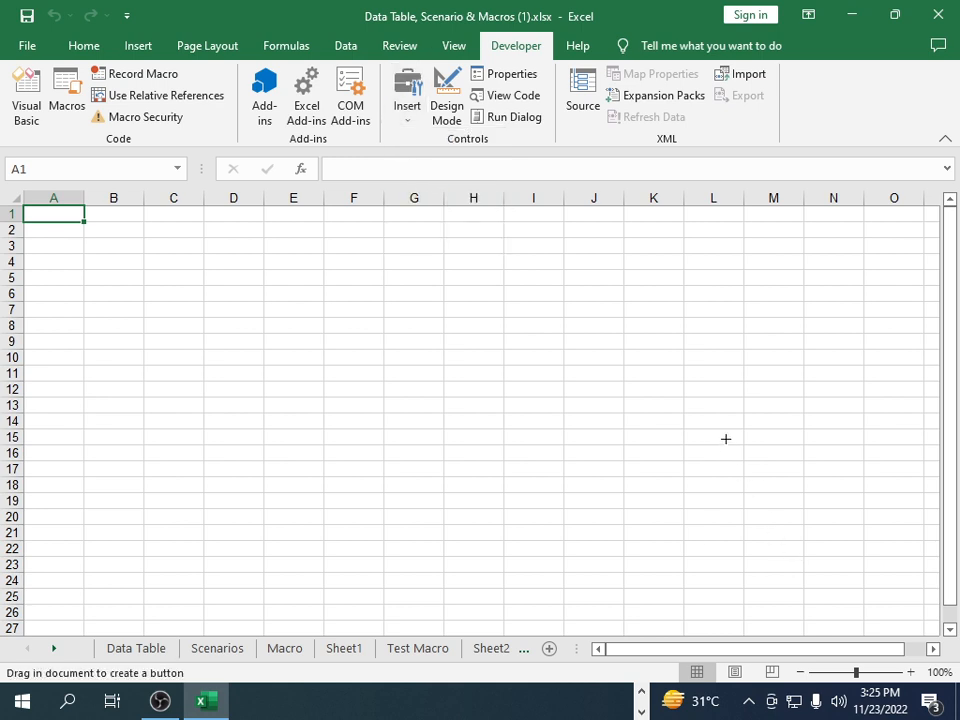
left_click_drag(746, 418, 854, 480)
left_click(469, 240)
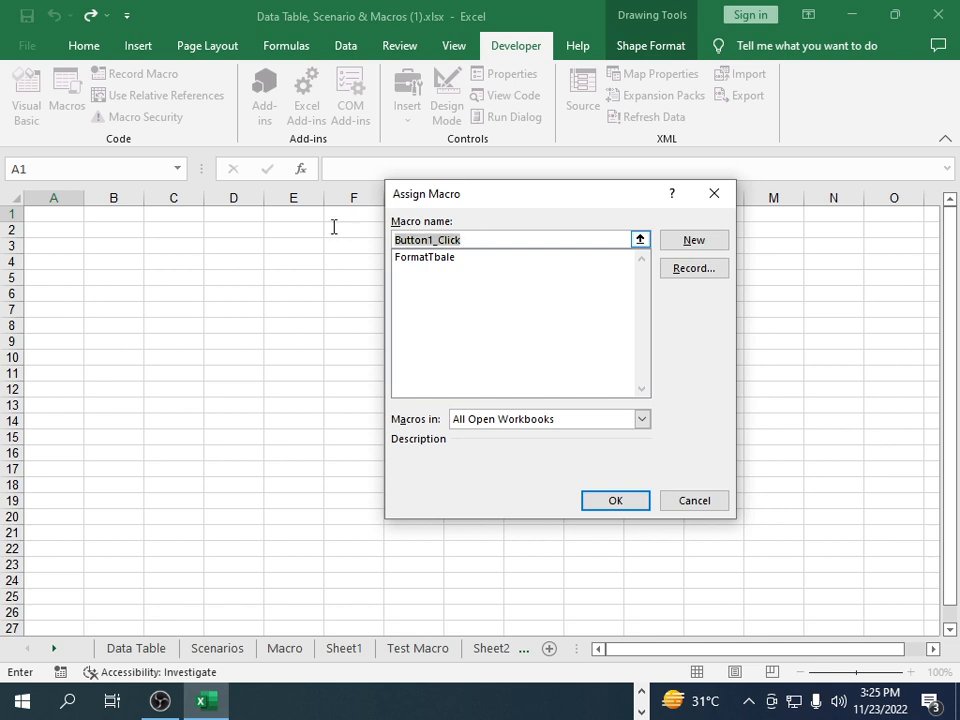
key("BackSpace")
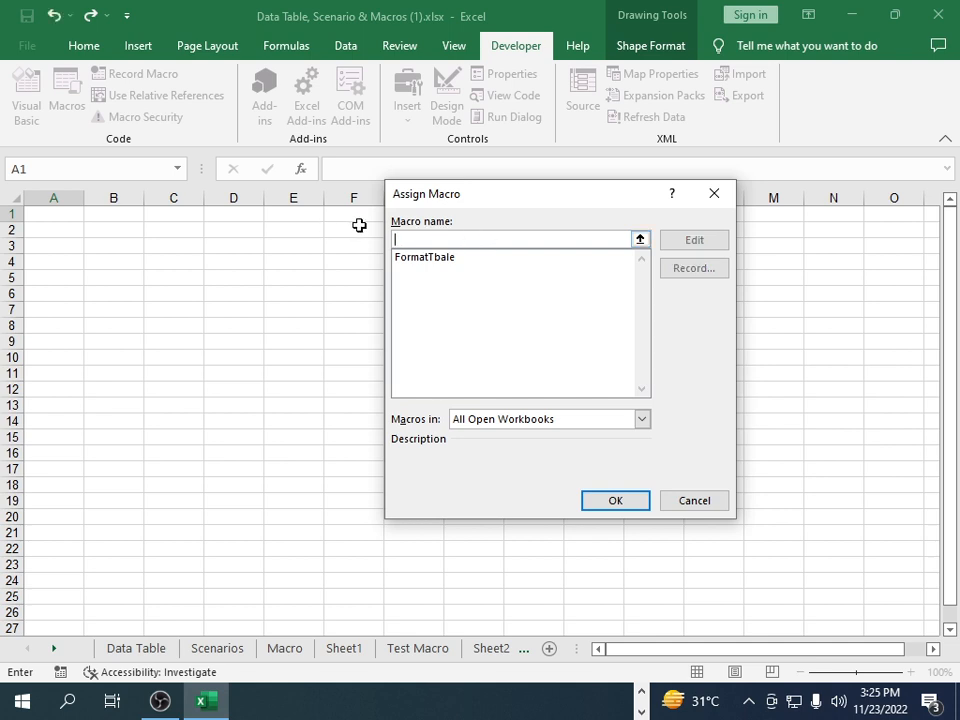
type("Format Table")
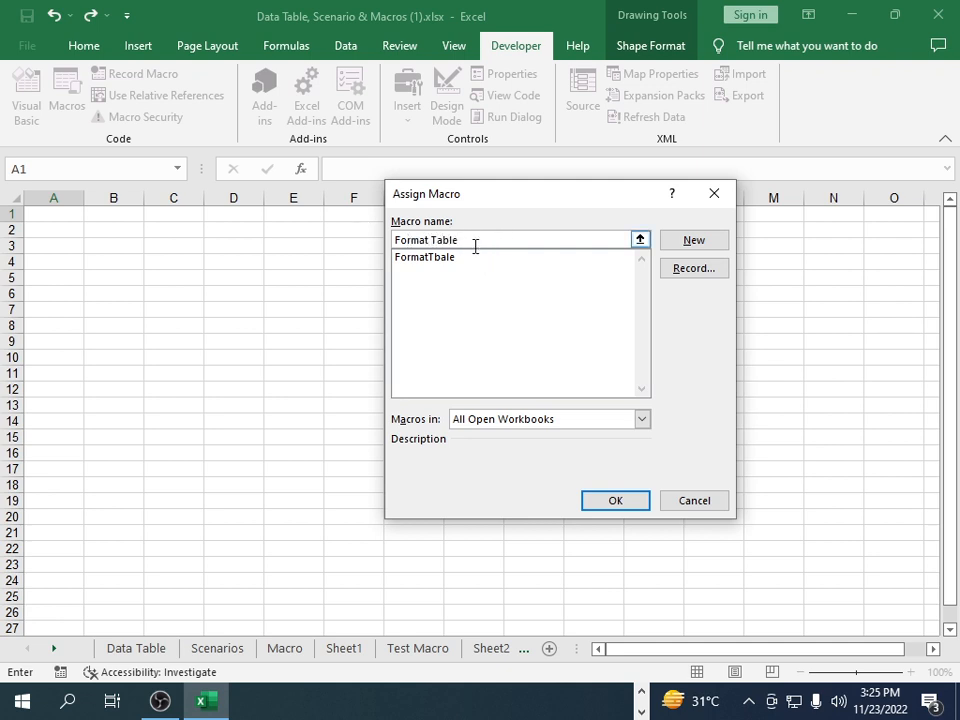
left_click_drag(476, 246, 189, 229)
key("BackSpace")
type("Tab")
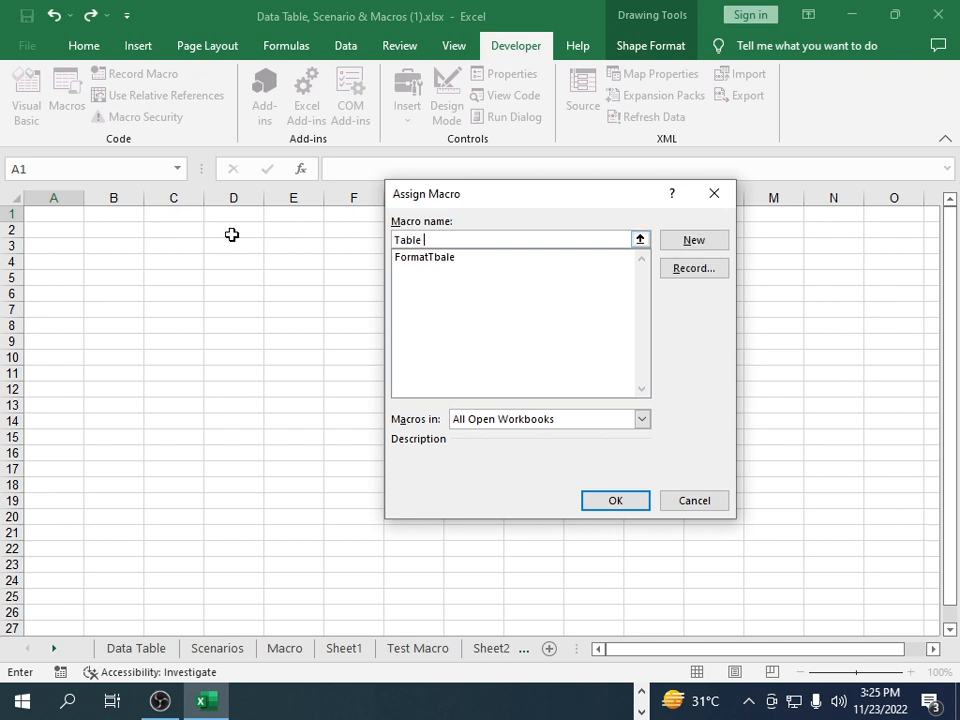
left_click(459, 279)
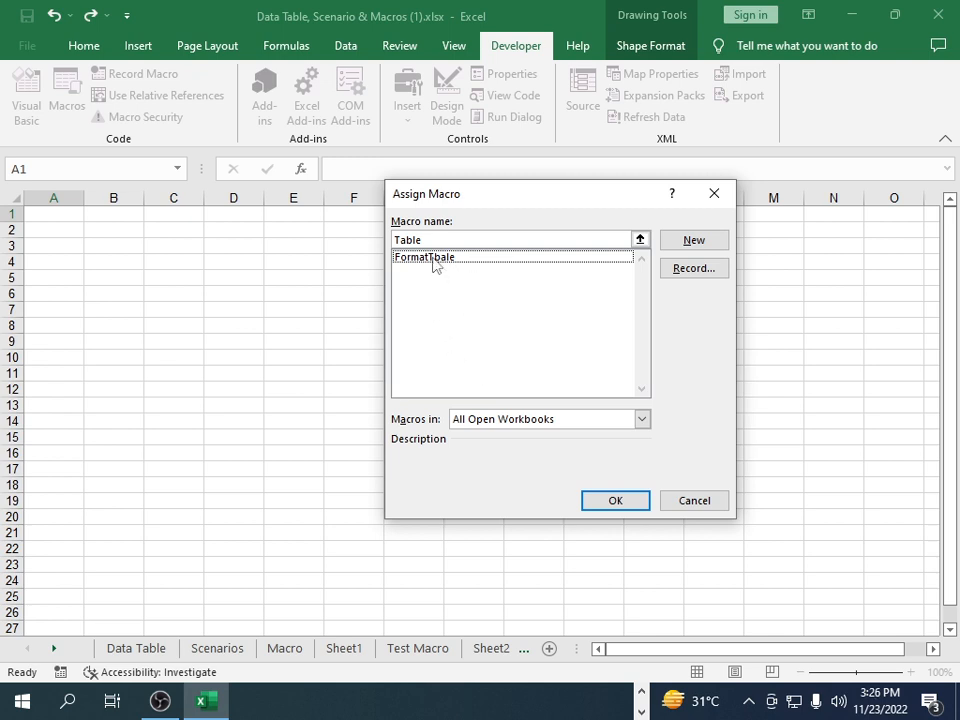
- Assign the existing FormatTbale macro to the new button and deselect the button
left_click(432, 262)
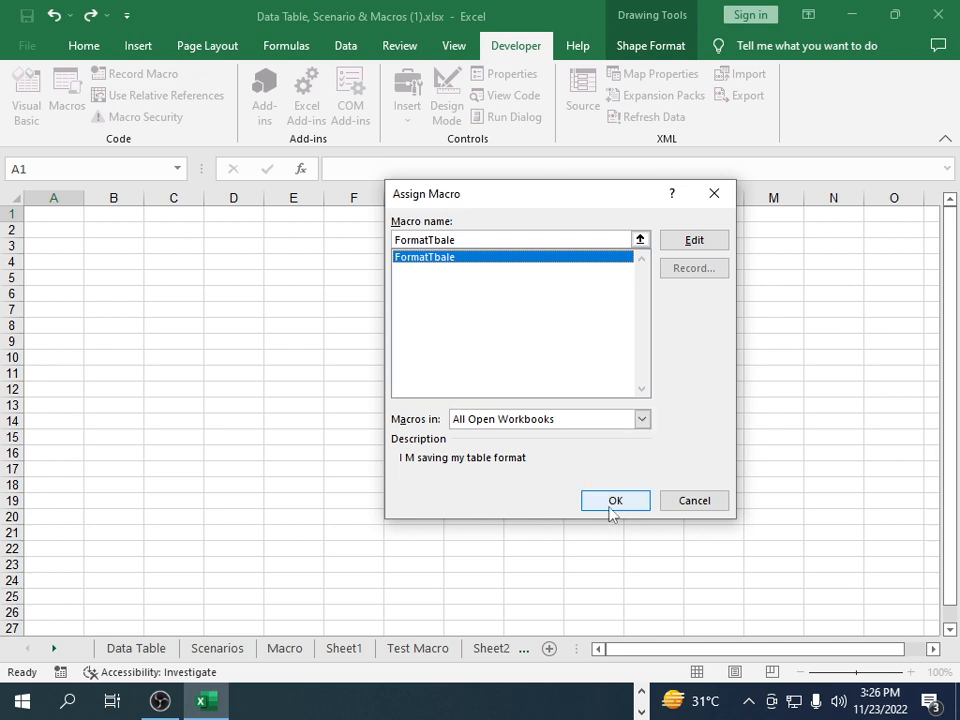
left_click(615, 501)
left_click(830, 578)
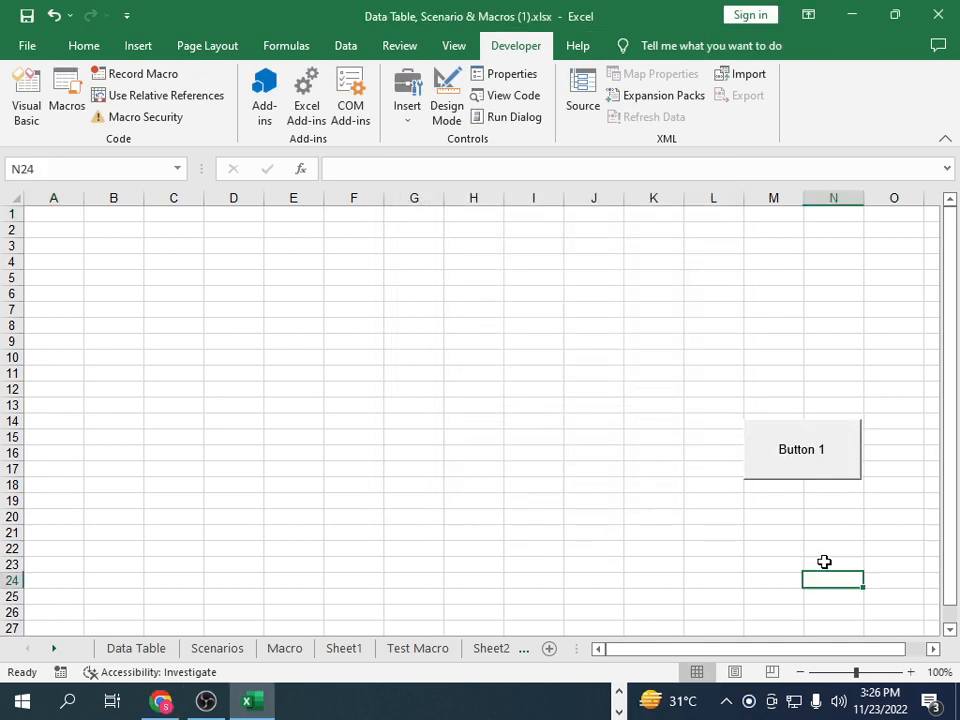
- Run the FormatTbale macro on the blank sheet with its new button
left_click(793, 462)
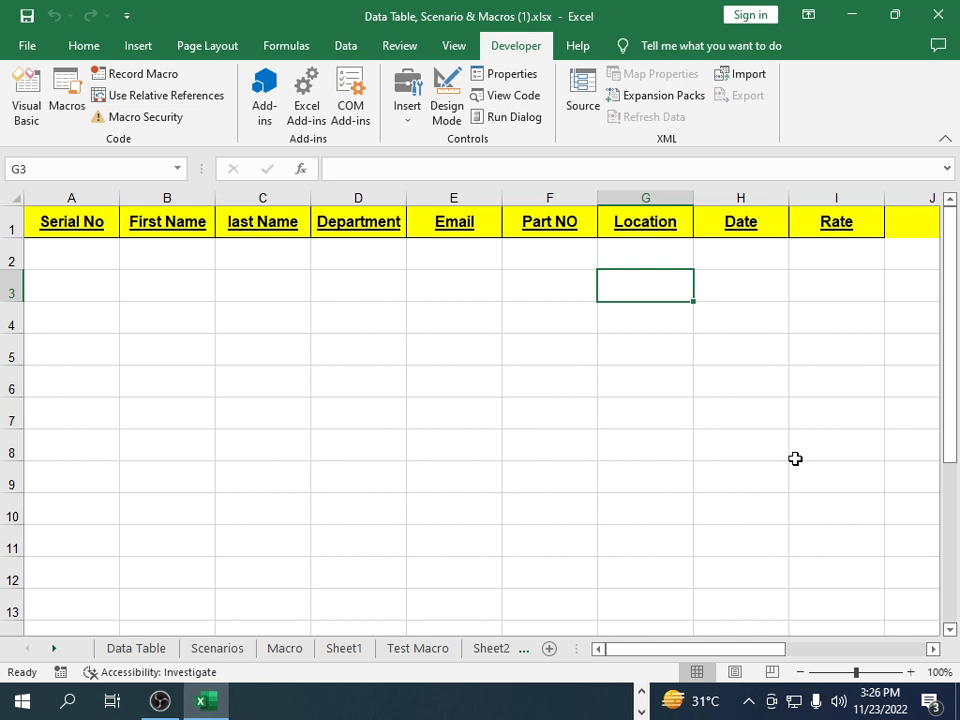
left_click_drag(698, 649, 838, 649)
scroll(506, 422, "down", 4)
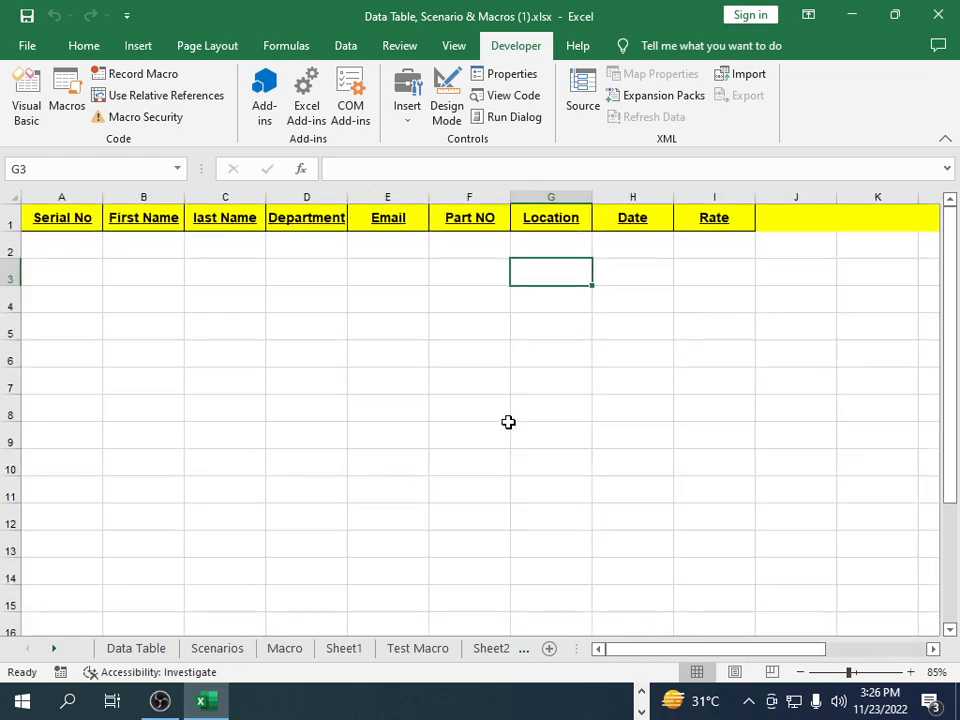
scroll(521, 441, "up", 2)
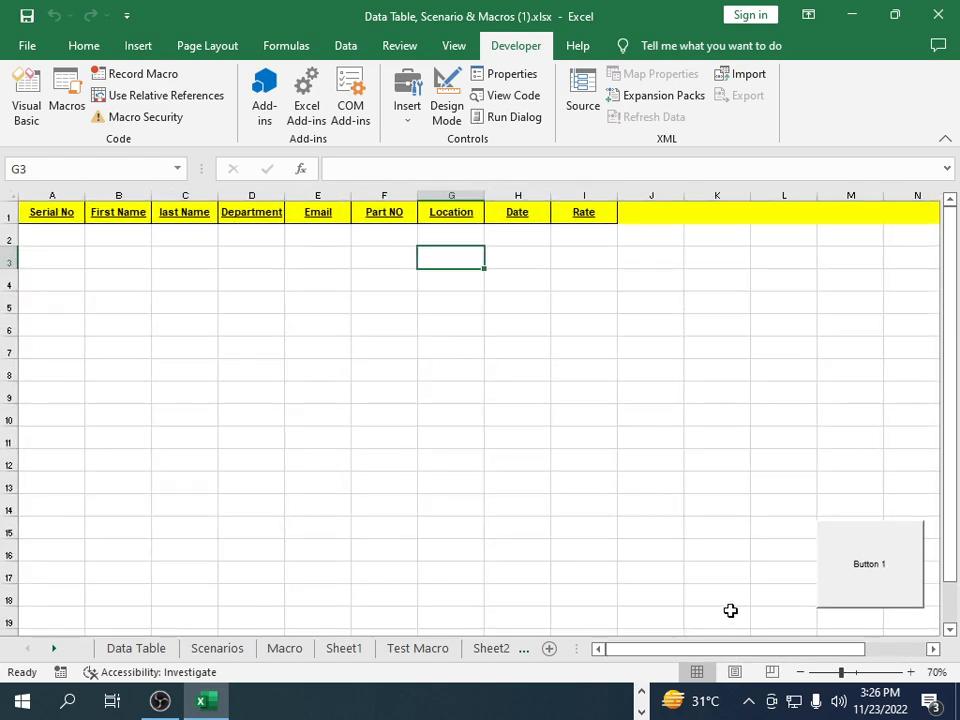
- Run the macro three more times with the button to insert additional yellow header rows on Sheet3
left_click(854, 563)
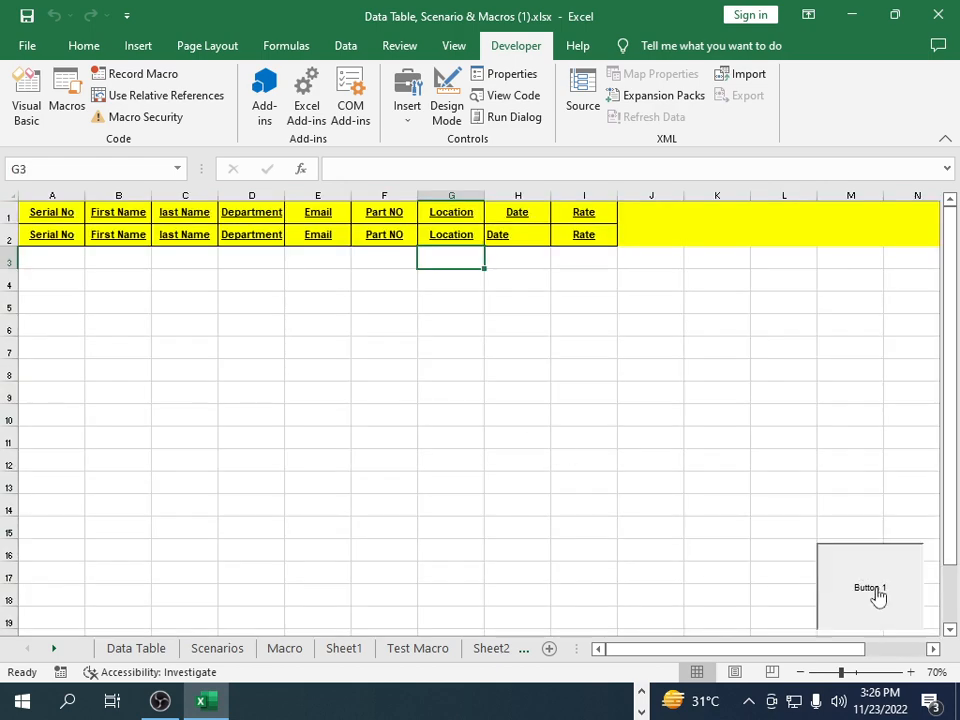
left_click(875, 596)
left_click(870, 597)
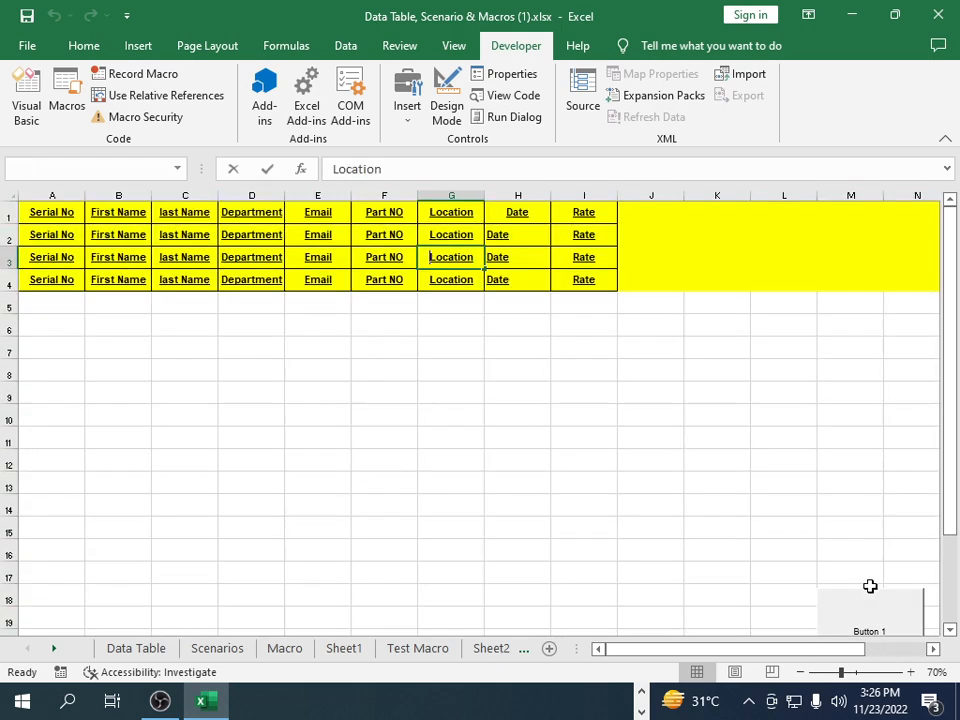
double_click(869, 590)
left_click(733, 506)
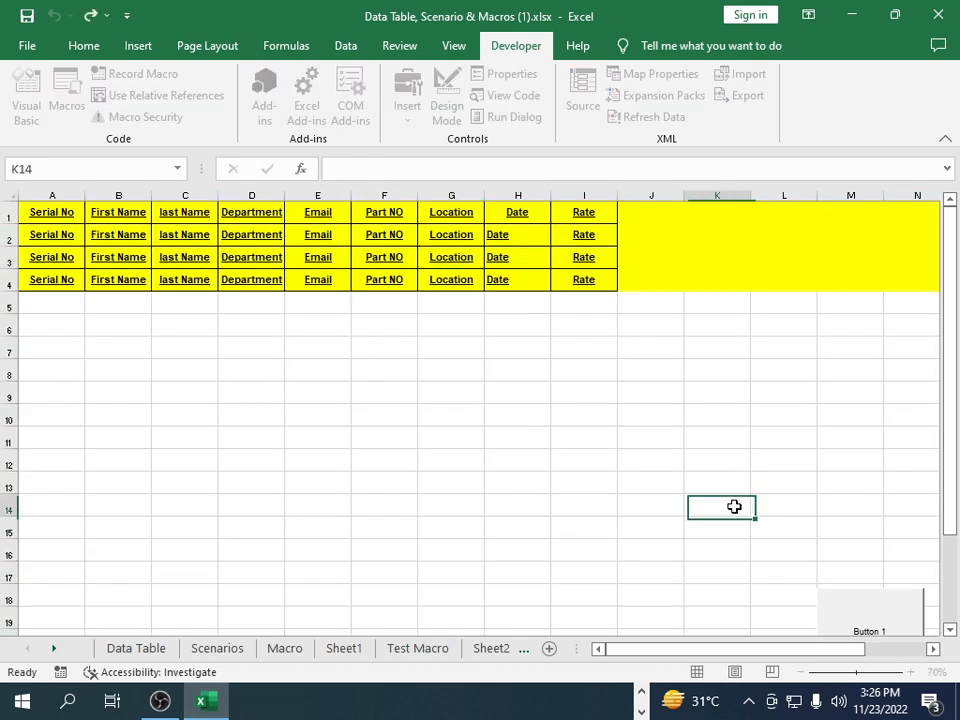
- Examine the header rows and button on Sheet3 and compare them with the header row on Sheet2
scroll(770, 500, "down", 1)
scroll(770, 500, "up", 6)
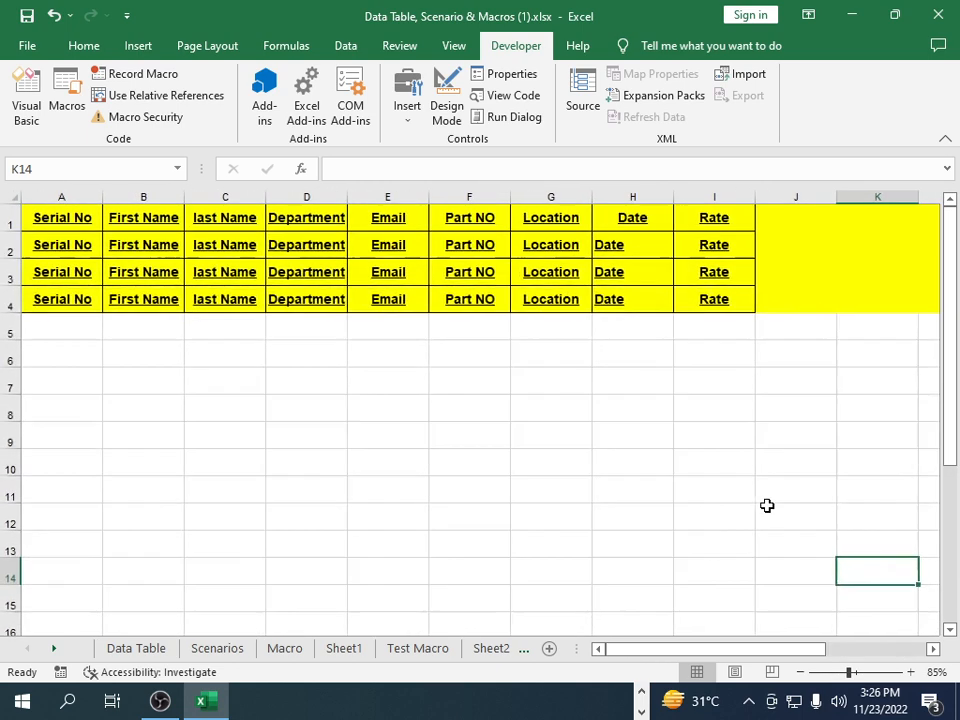
scroll(781, 529, "down", 2)
left_click_drag(771, 650, 625, 648)
scroll(527, 527, "up", 4)
scroll(379, 261, "down", 2)
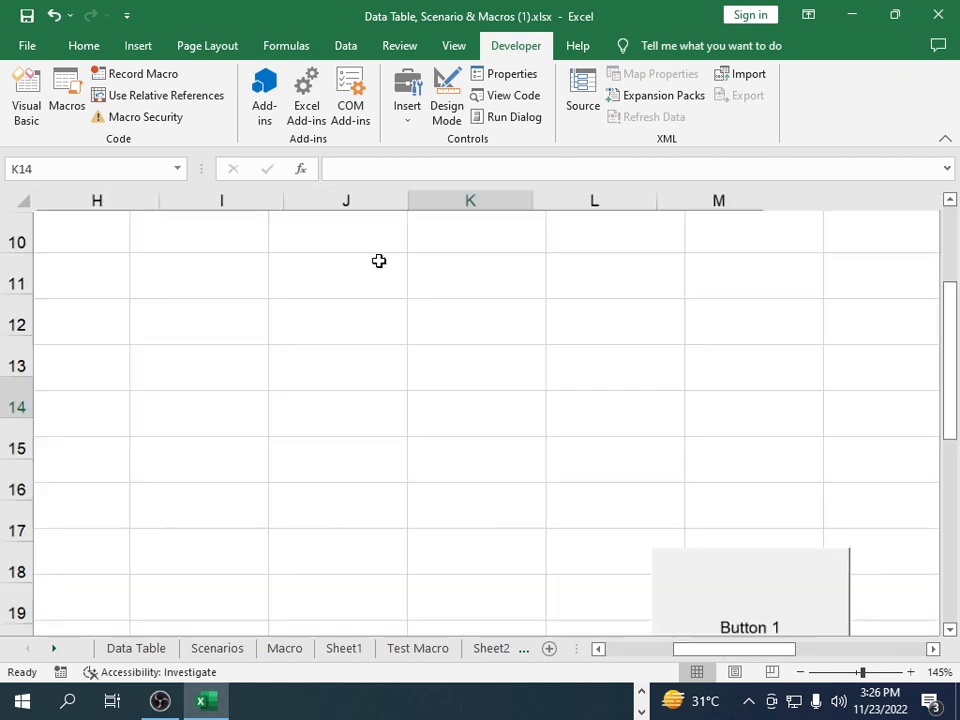
left_click(491, 649)
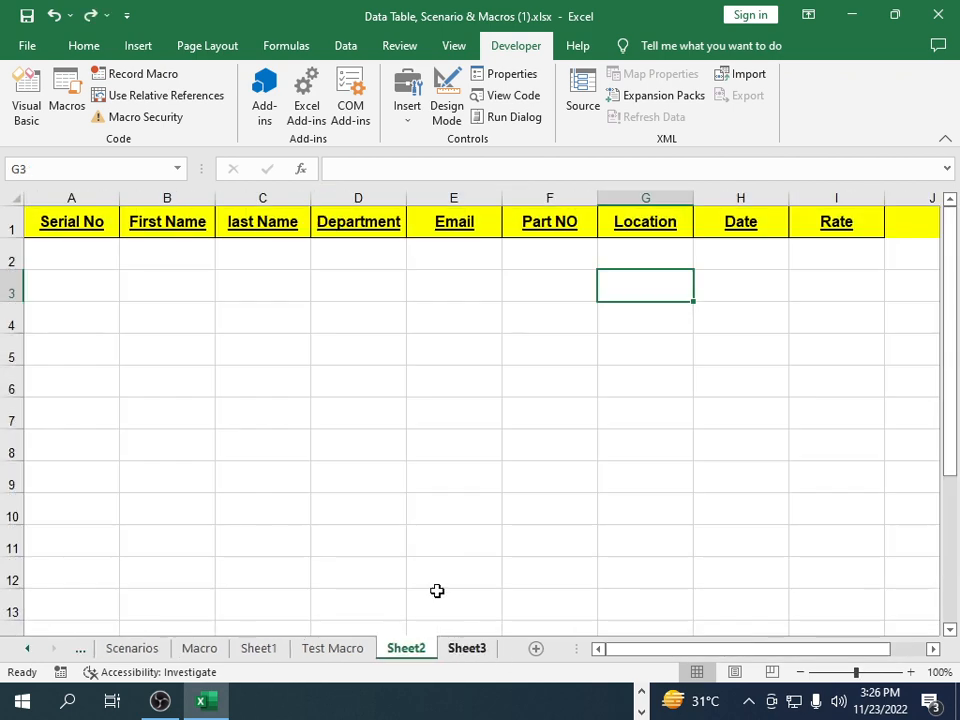
left_click(468, 649)
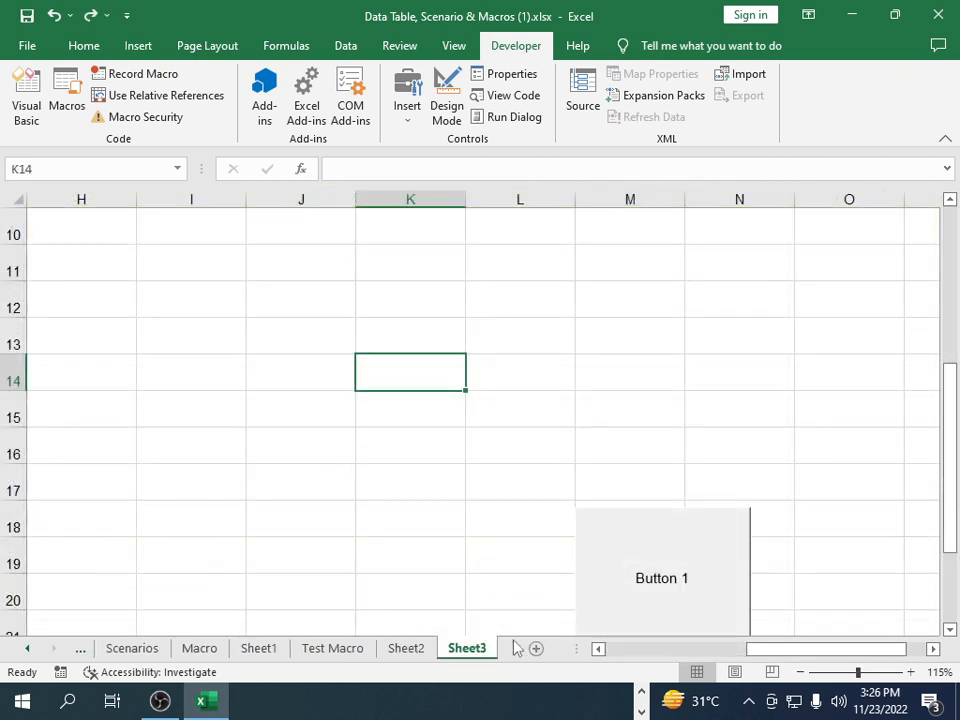
scroll(491, 516, "up", 3)
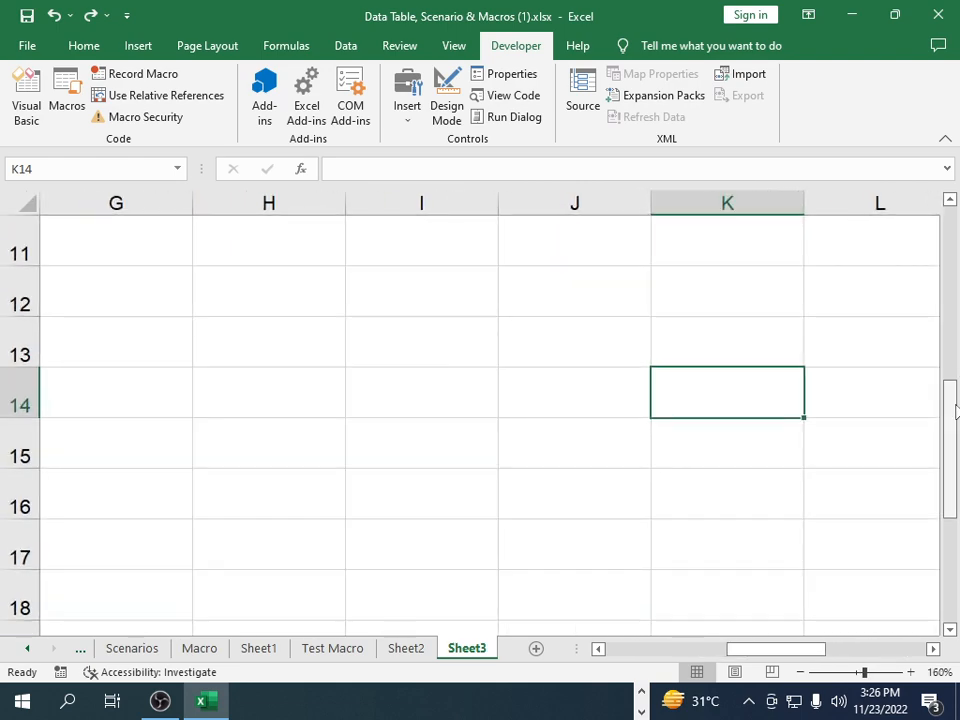
left_click_drag(953, 410, 953, 245)
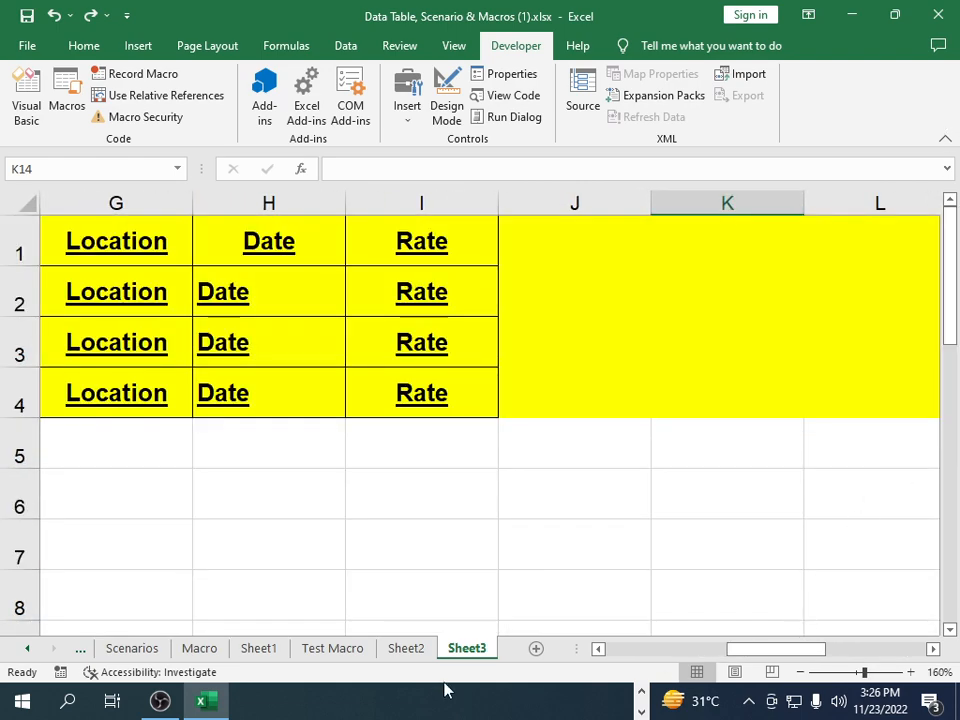
- Add a new worksheet, run the FormatTbale macro on it, and check the Part NO header
left_click(536, 648)
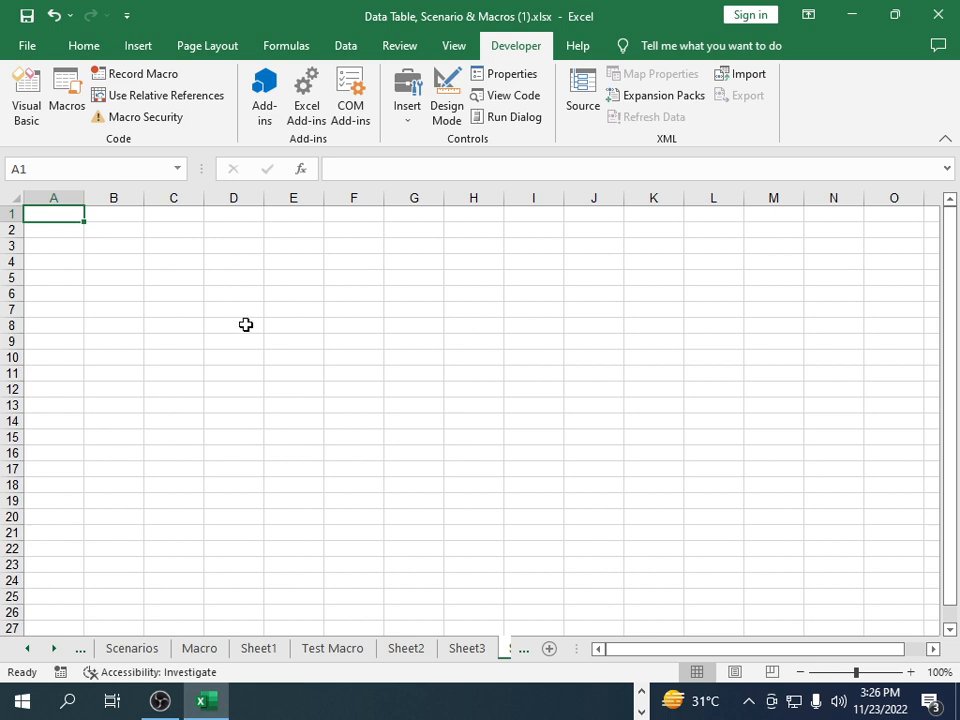
key("ctrl+shift+m")
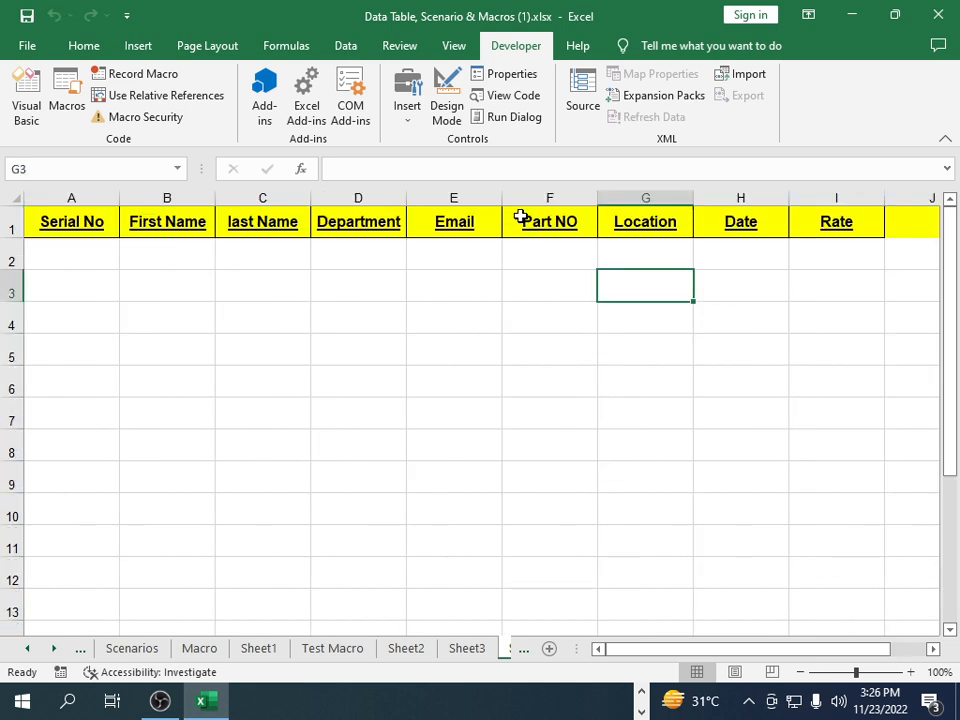
left_click(560, 242)
left_click(551, 222)
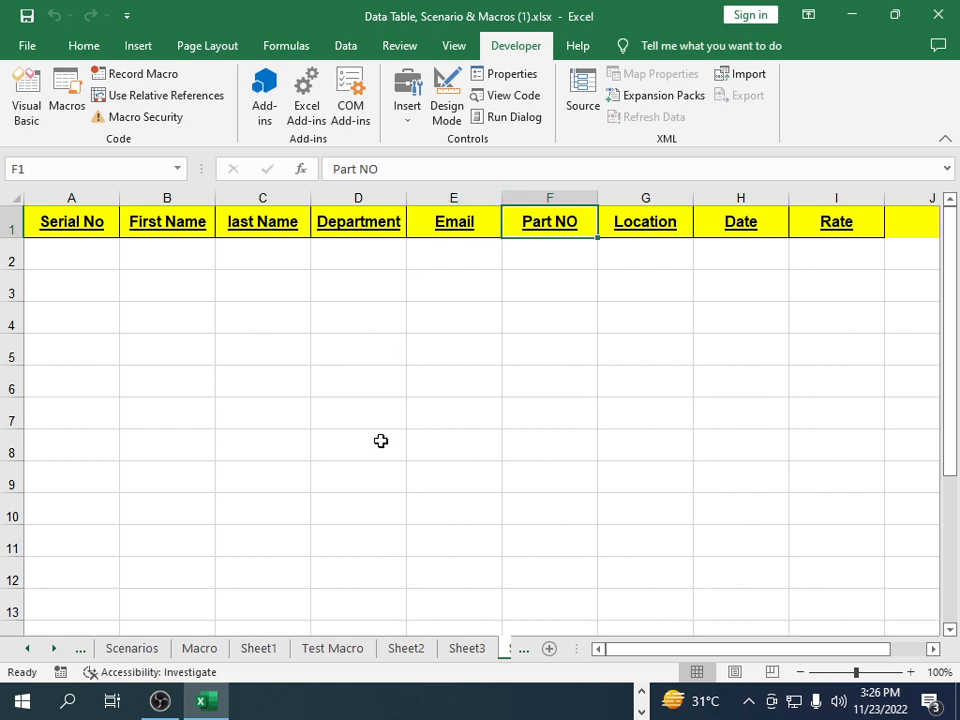
left_click(419, 410)
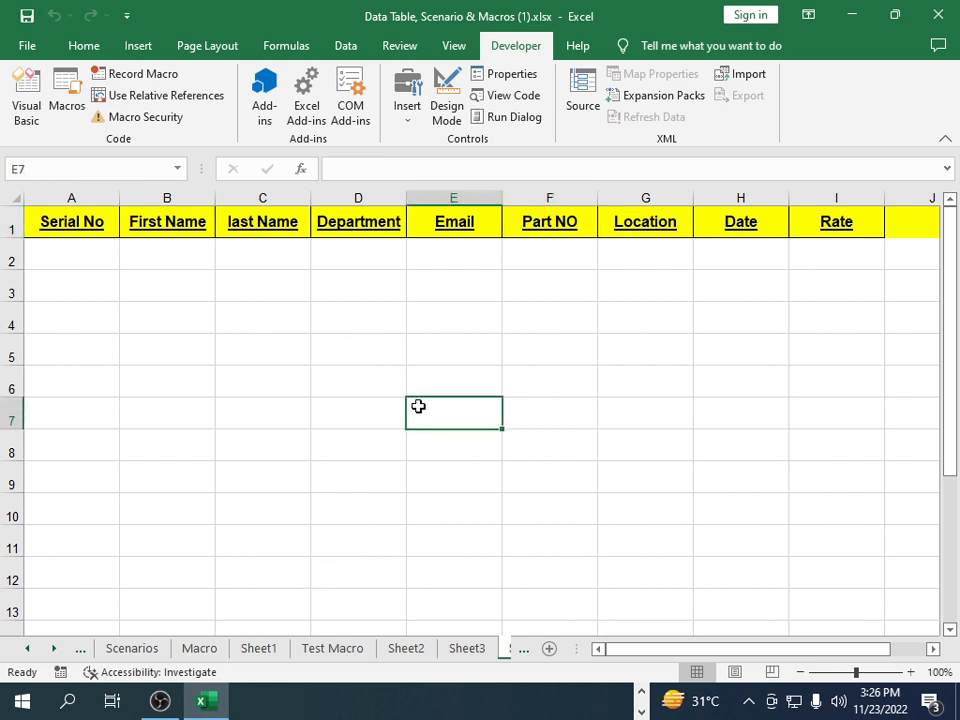
left_click(396, 356)
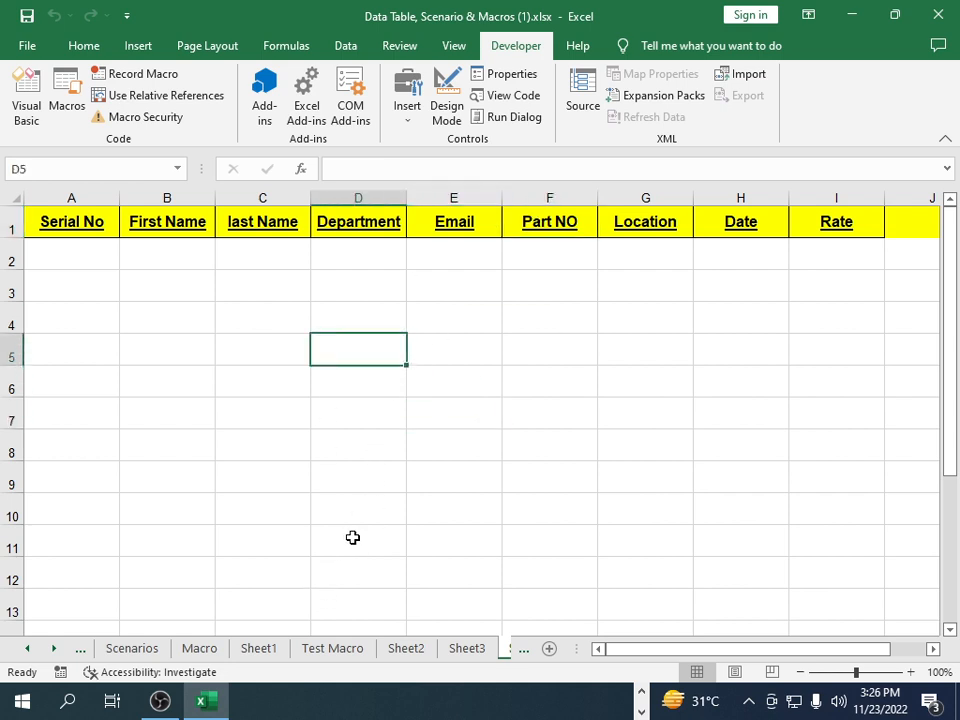
- Add another blank worksheet and return to the Part NO header cell on Sheet2
left_click(547, 651)
left_click(480, 647)
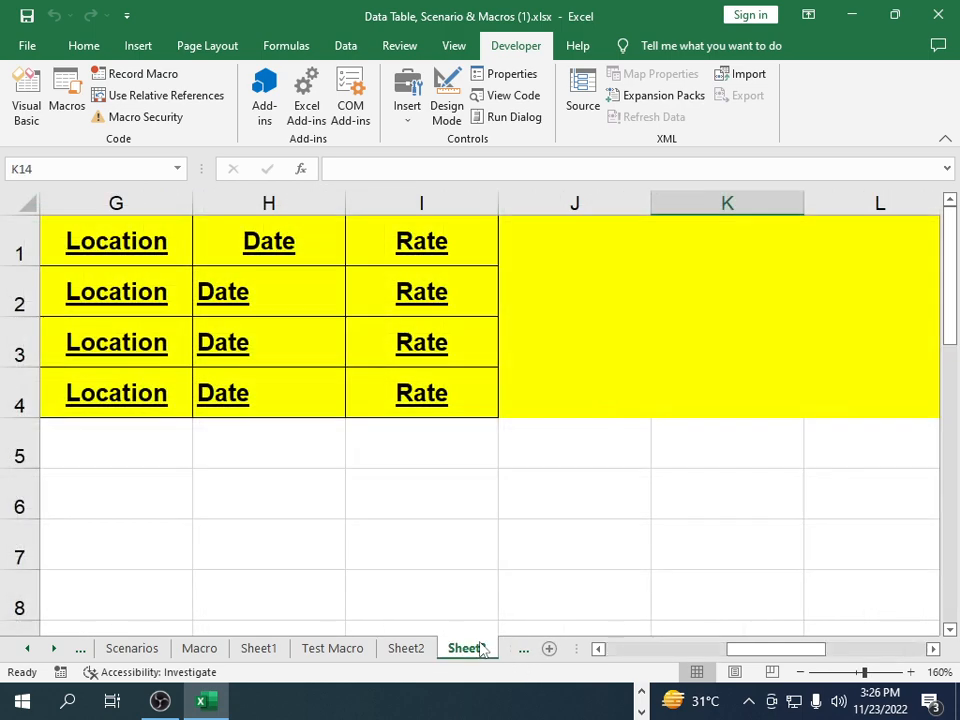
left_click(410, 650)
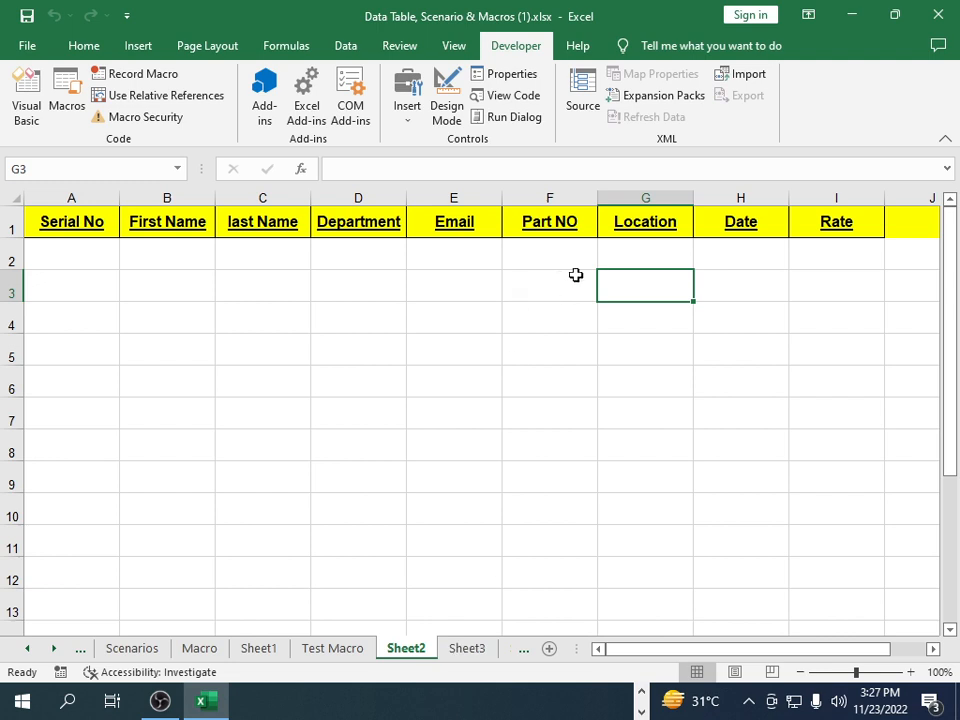
left_click(627, 229)
left_click(526, 225)
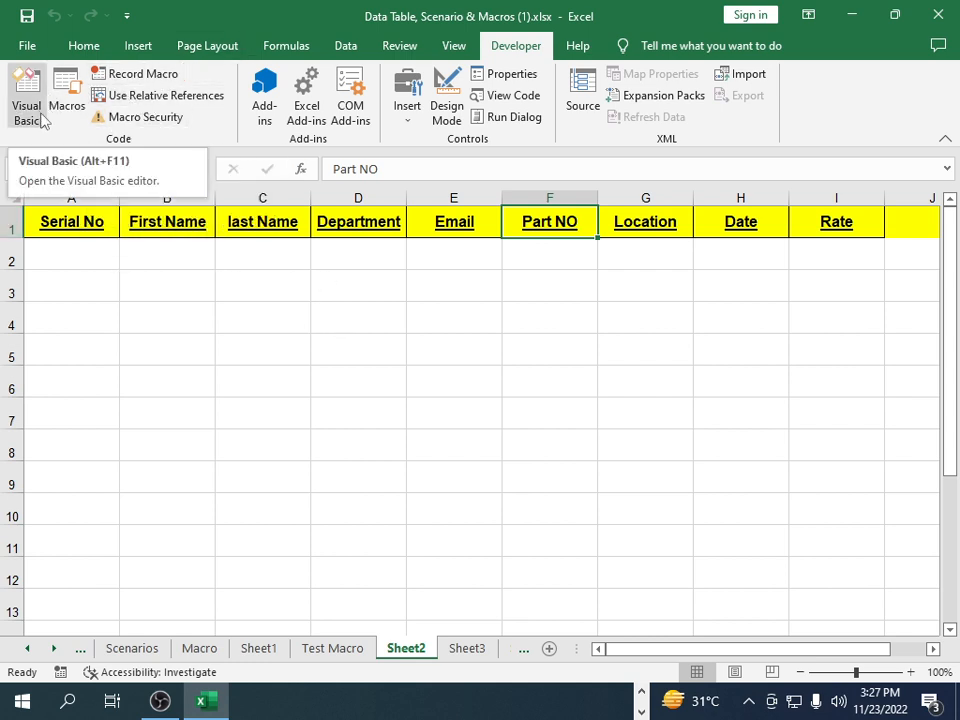
- Open the code of Module1 in the Visual Basic editor
left_click(42, 119)
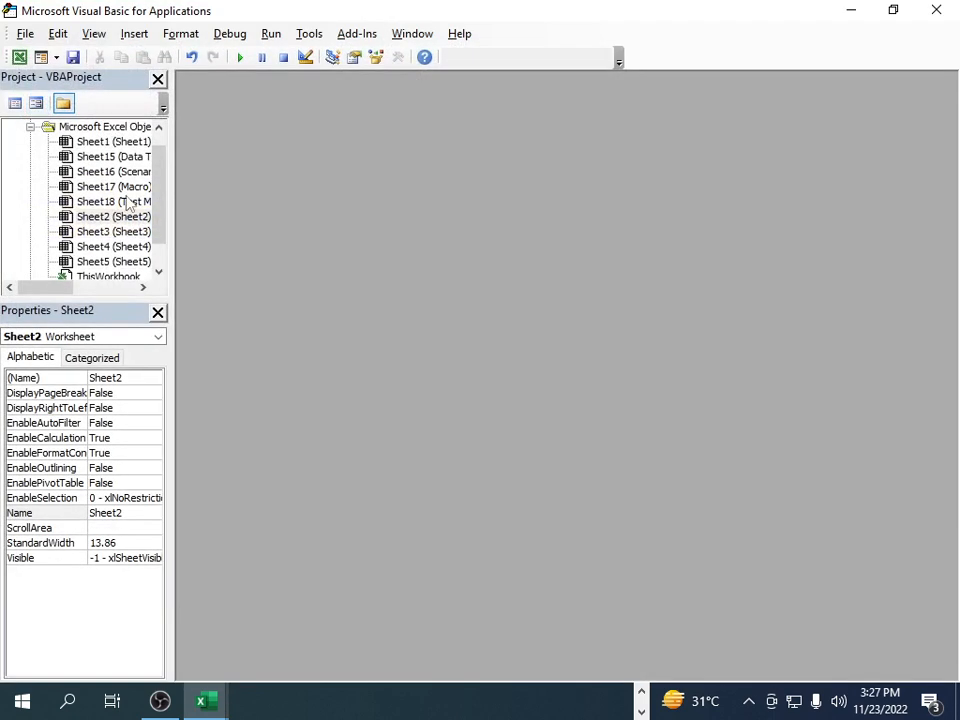
scroll(162, 160, "down", 1)
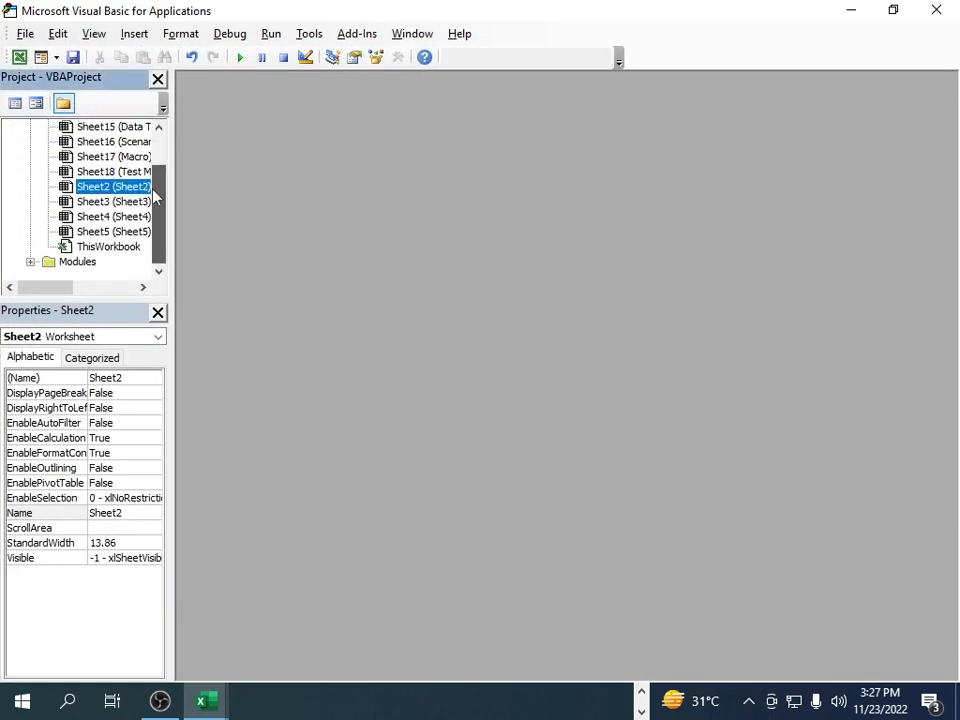
scroll(162, 160, "up", 1)
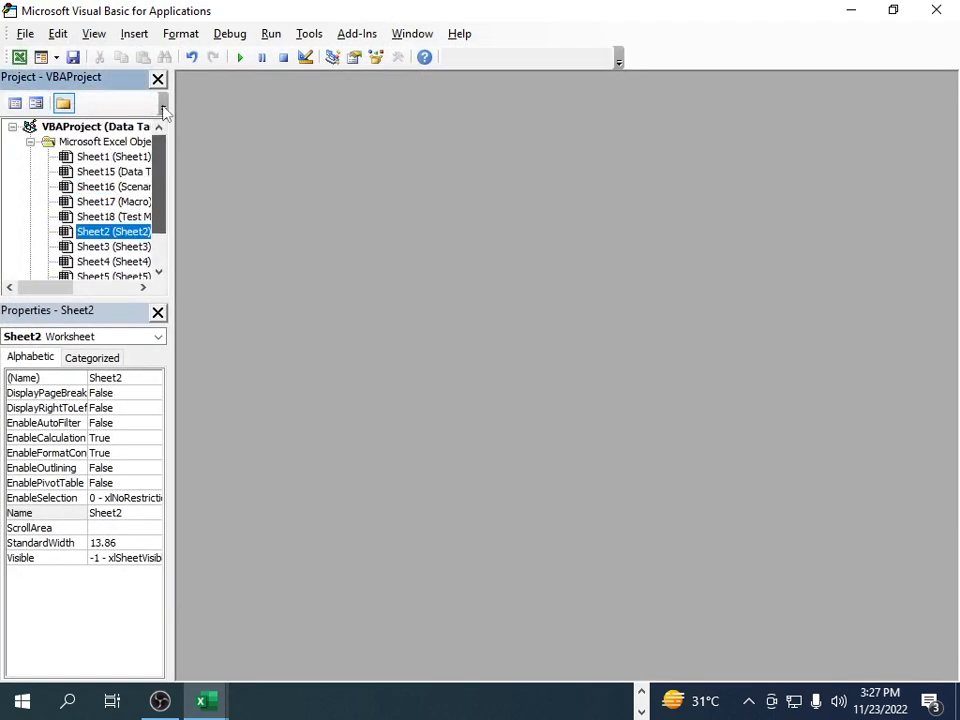
left_click(30, 143)
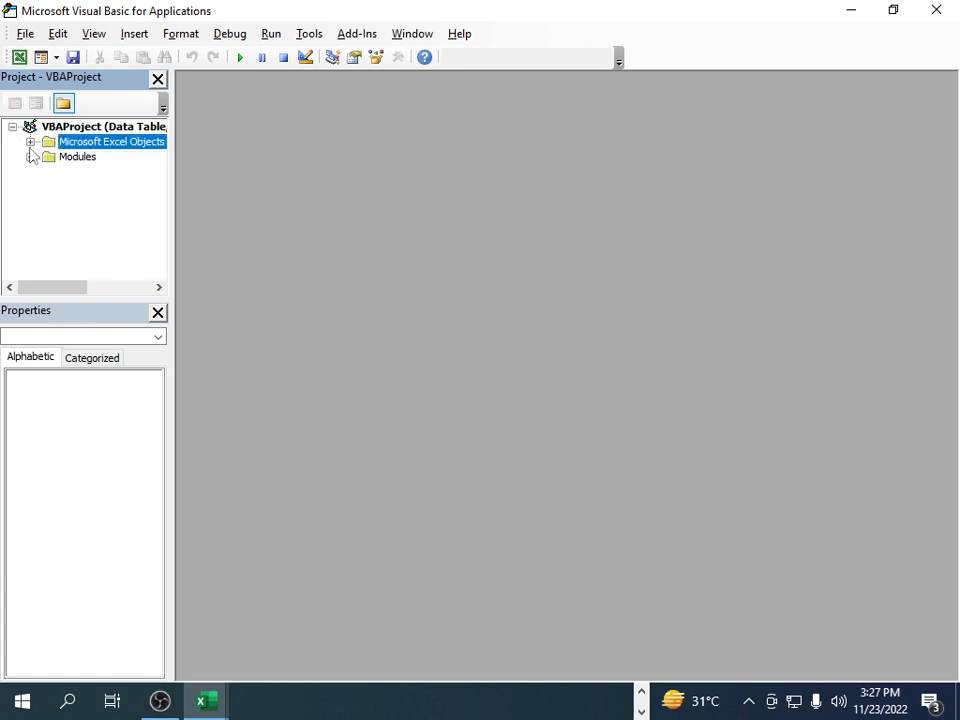
left_click(68, 158)
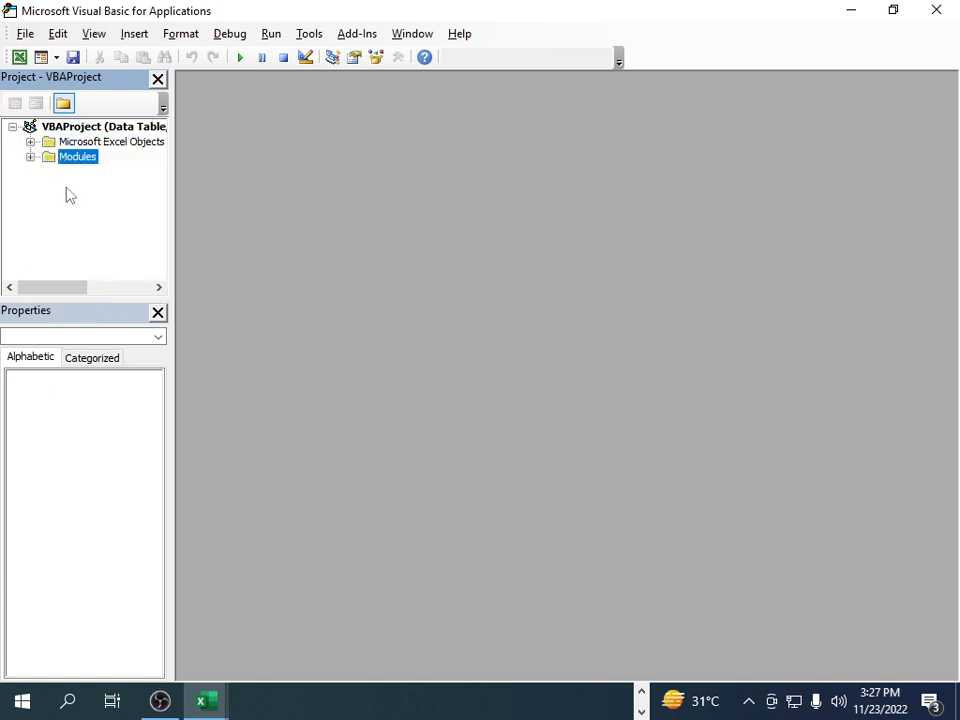
double_click(50, 161)
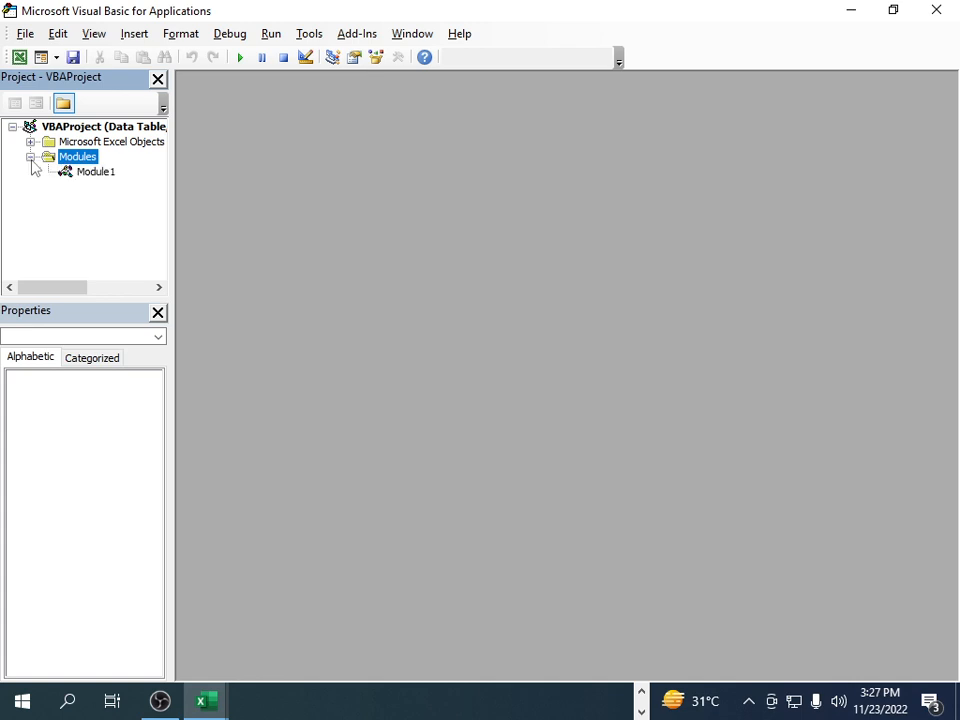
double_click(93, 173)
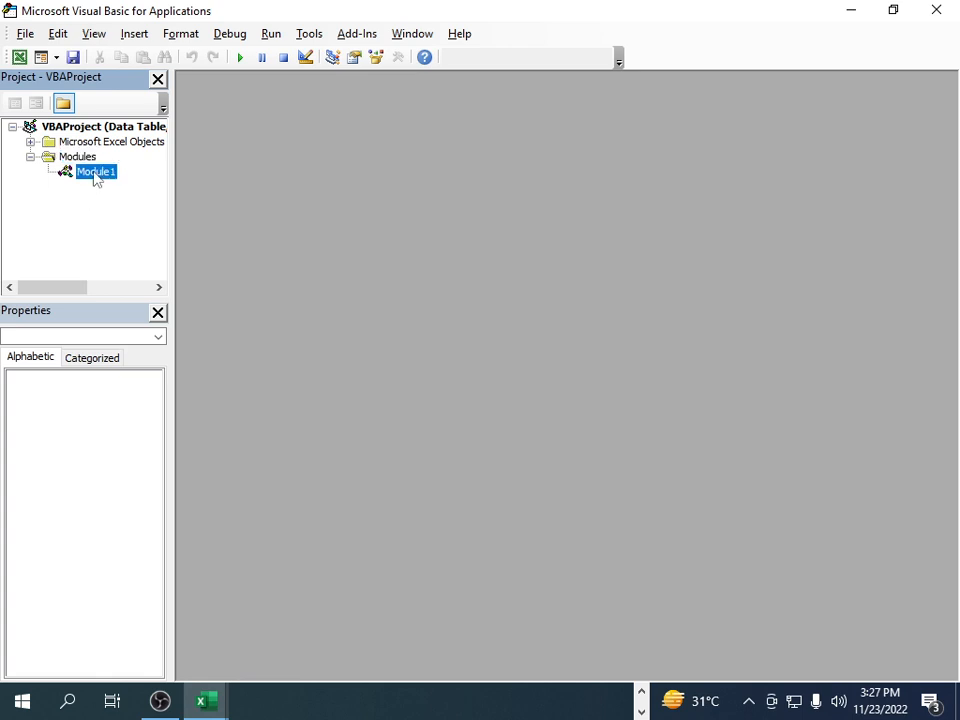
- Change the header text for cell F1 in the FormatTbale code to "Card NO"
scroll(548, 290, "down", 7)
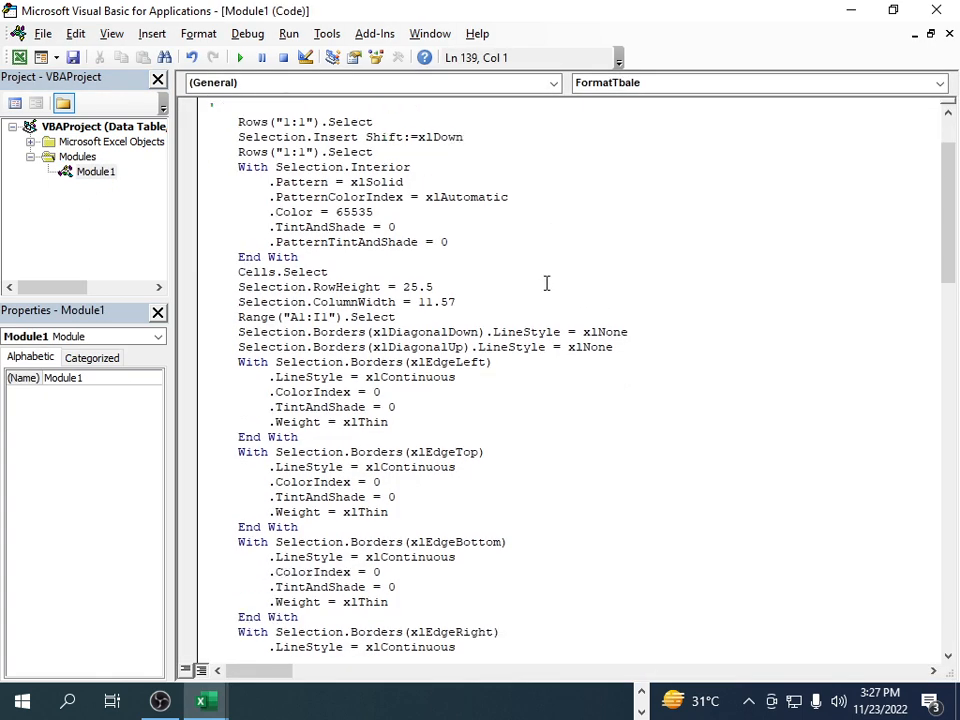
scroll(537, 302, "down", 9)
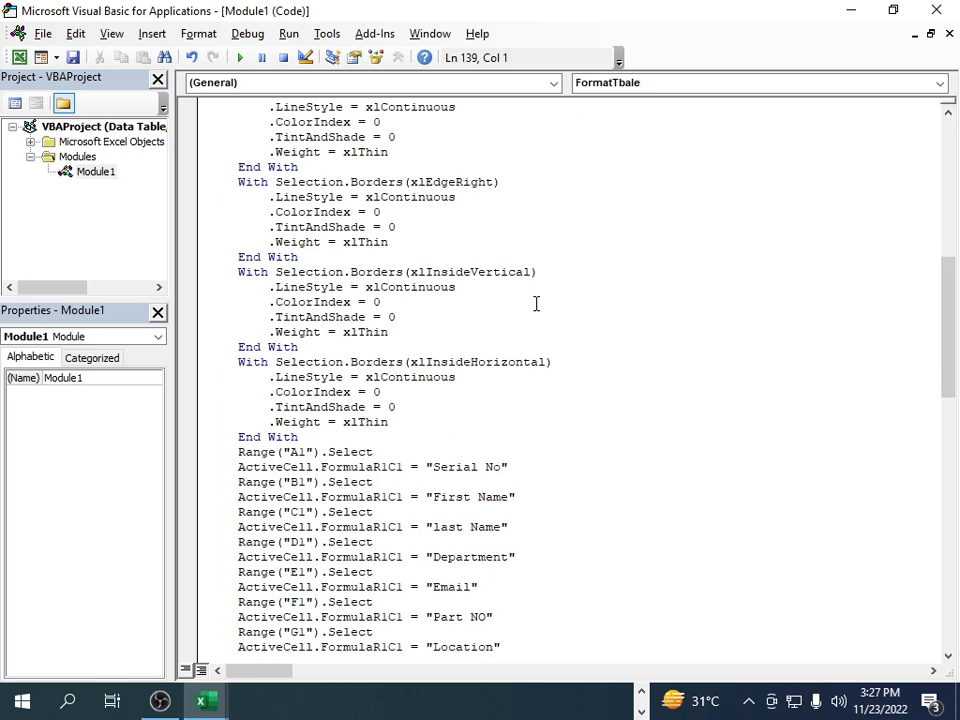
scroll(451, 381, "down", 1)
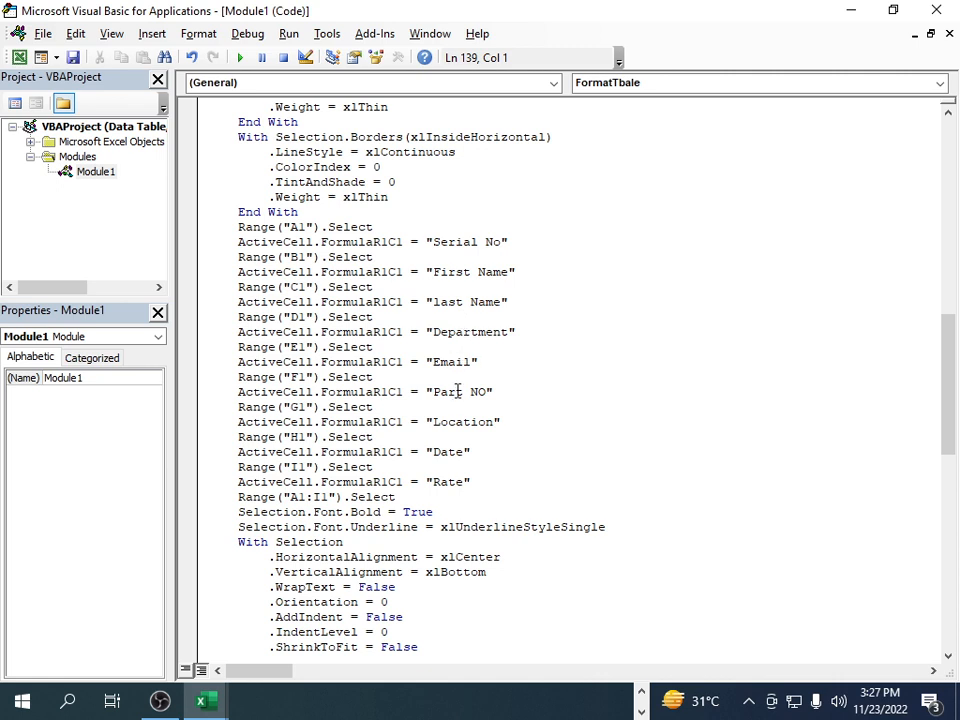
left_click_drag(455, 390, 463, 390)
key("BackSpace")
key("BackSpace")
key("BackSpace")
key("BackSpace")
type("Card")
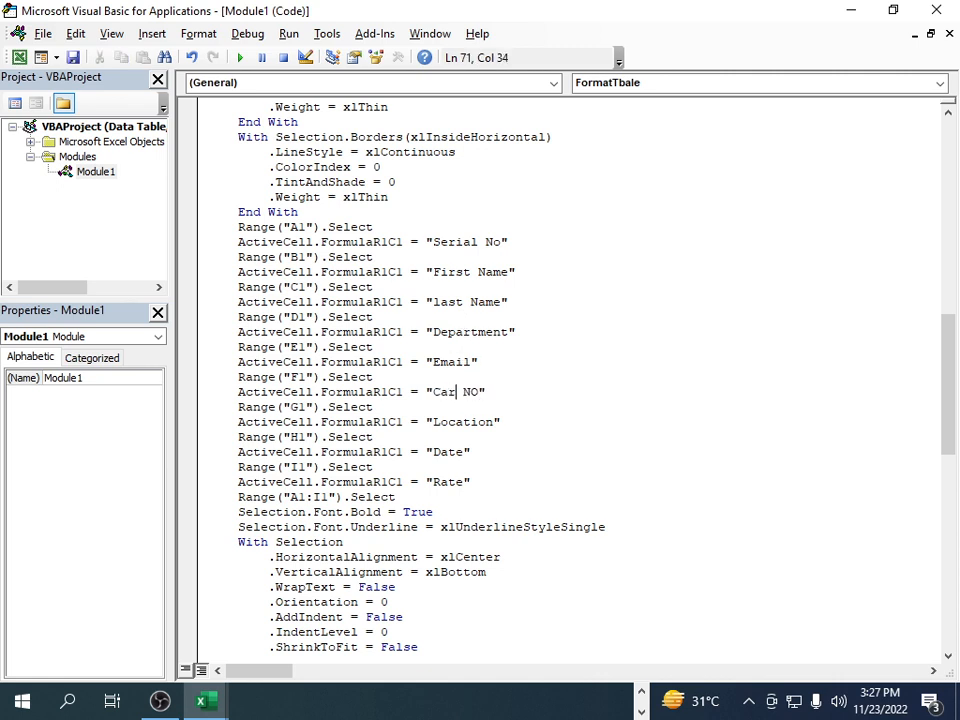
- Save the workbook as macro-free and close the Visual Basic editor
scroll(420, 374, "down", 6)
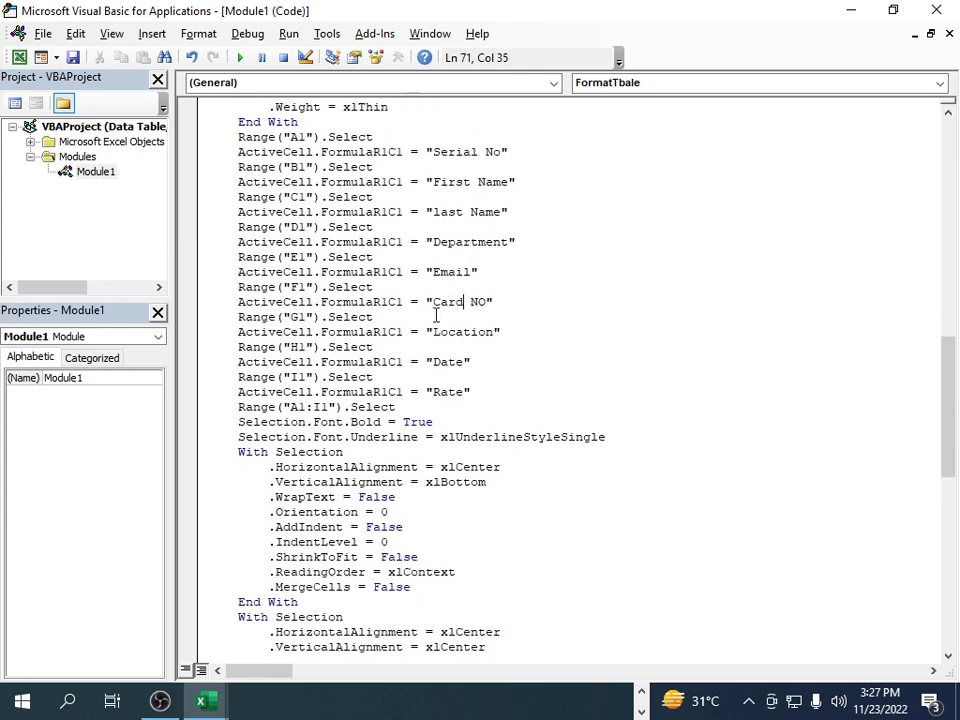
scroll(407, 373, "down", 4)
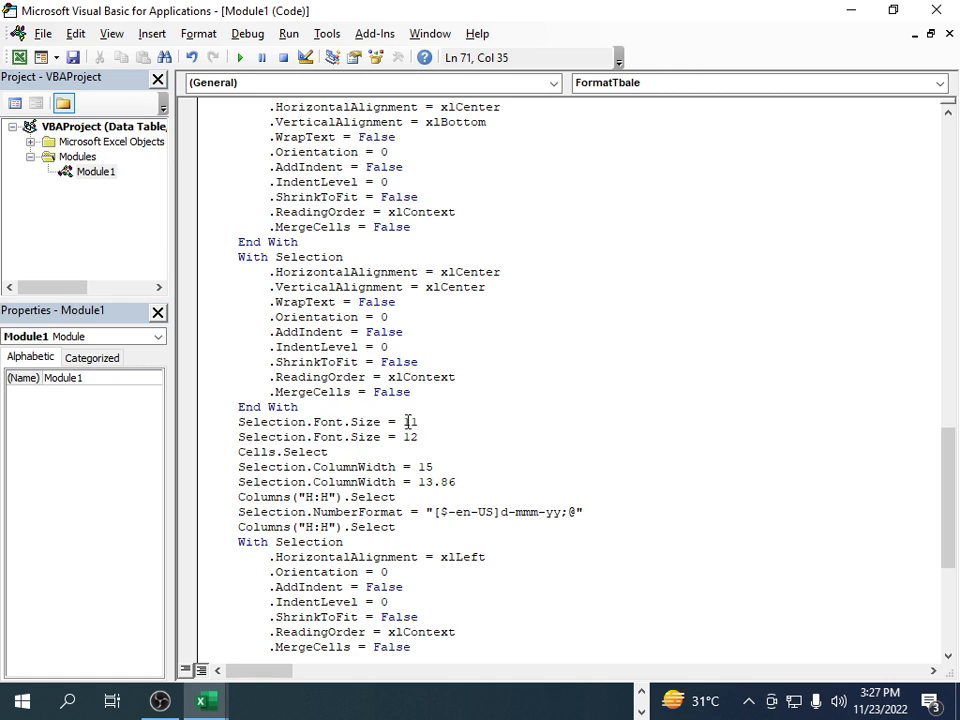
scroll(440, 425, "down", 2)
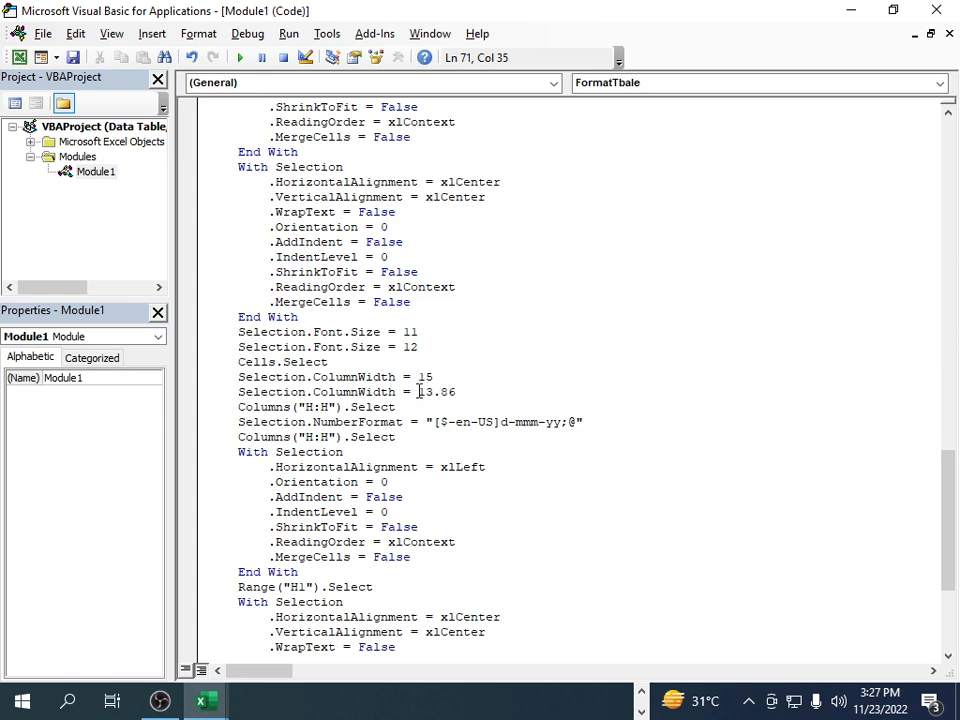
scroll(396, 482, "down", 4)
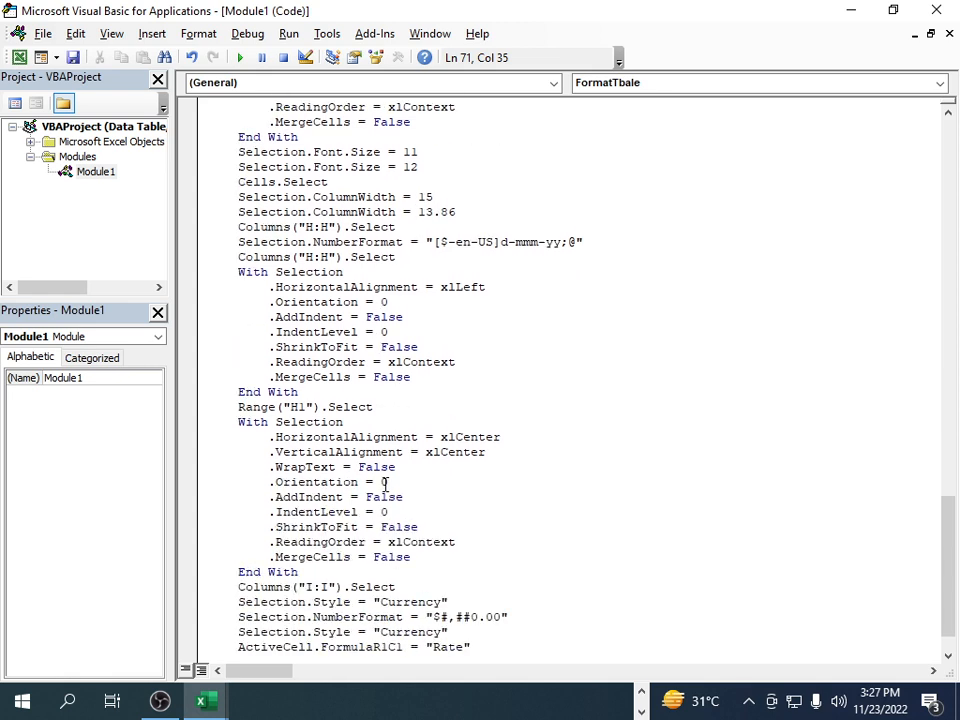
scroll(400, 515, "up", 1)
scroll(413, 525, "up", 15)
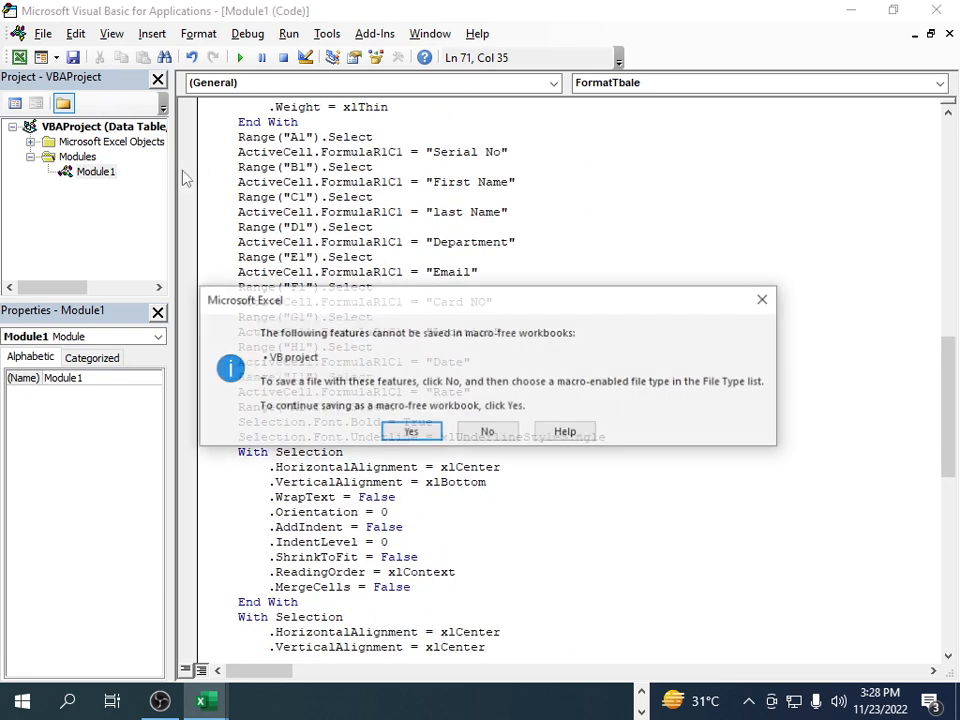
key("ctrl+s")
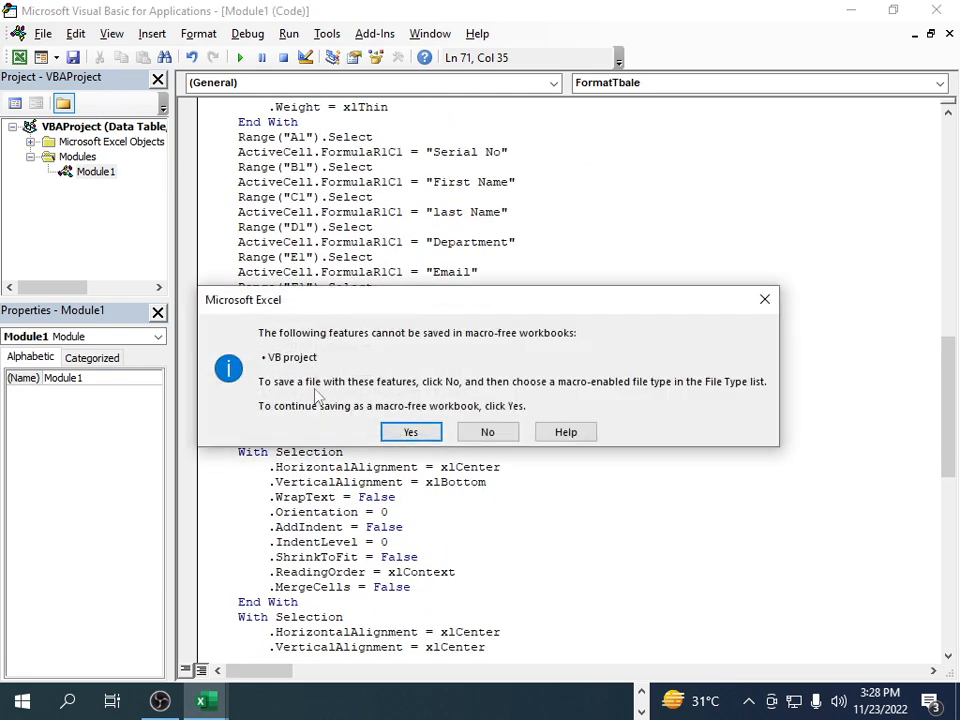
left_click(411, 431)
left_click(936, 10)
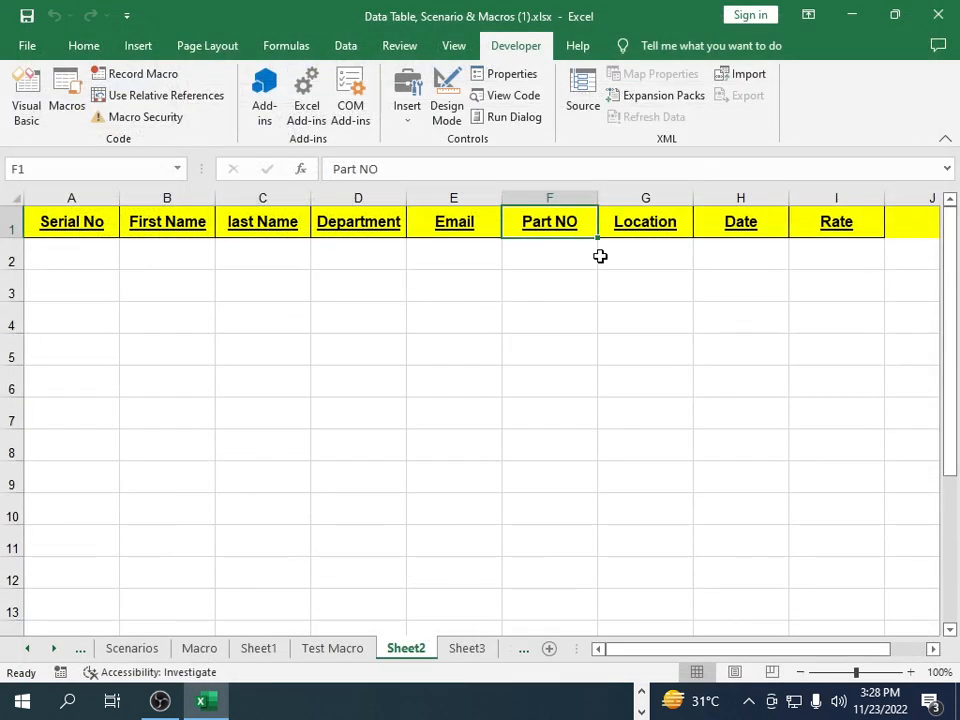
- Clear and delete the yellow header row 1 on Sheet2
left_click(6, 221)
key("Delete")
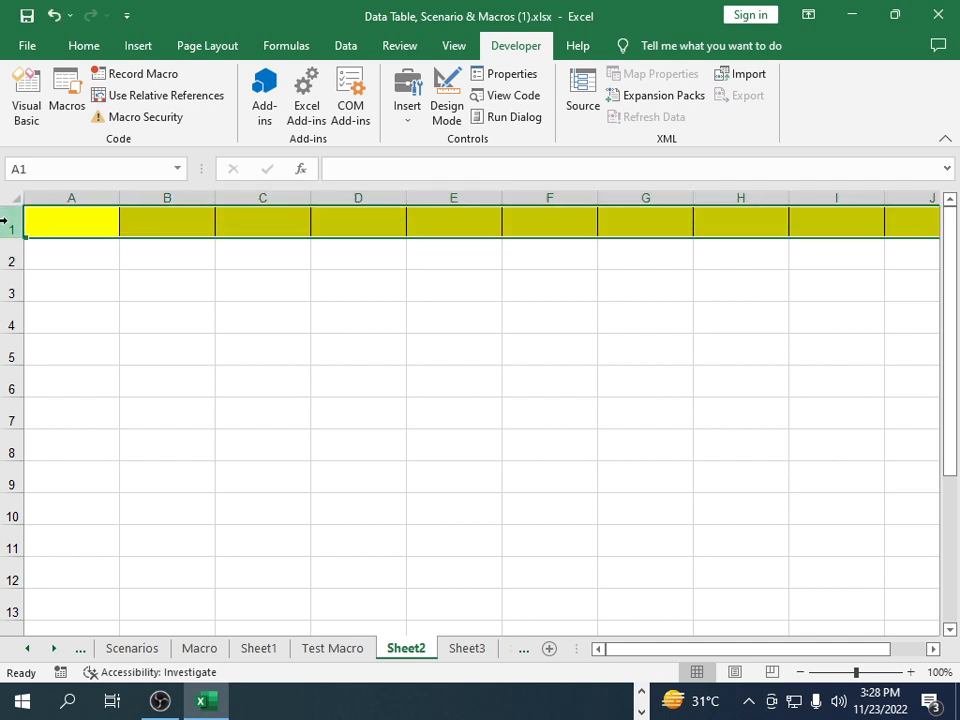
right_click(6, 221)
left_click(60, 409)
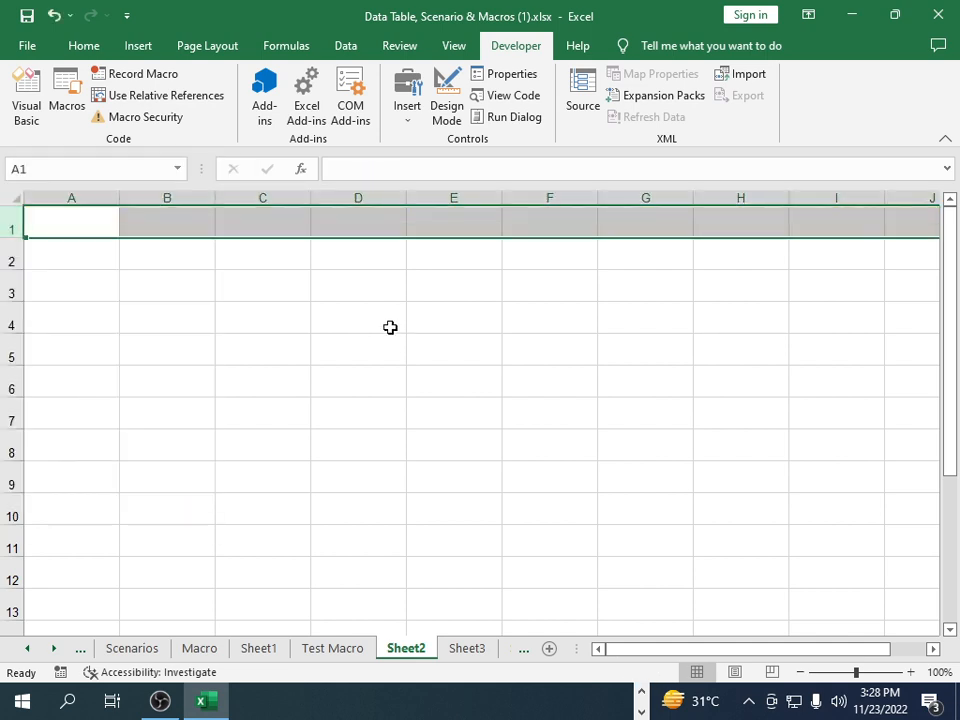
- Run the edited FormatTbale macro on Sheet2, check its header cells, and slightly adjust the width of column F
left_click(390, 327)
key("ctrl+m")
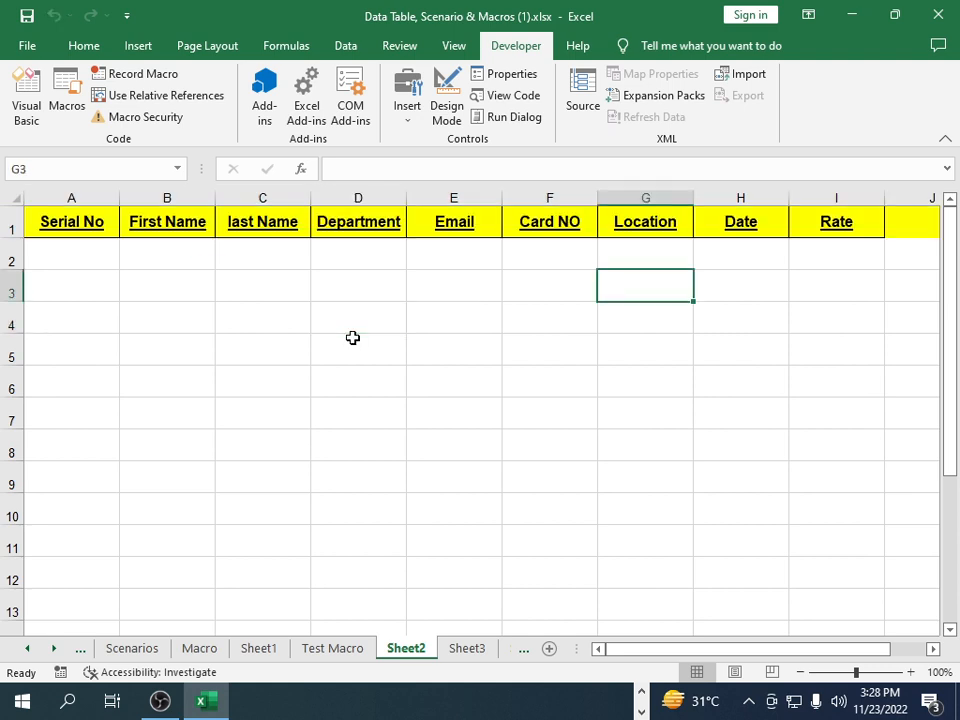
left_click(529, 221)
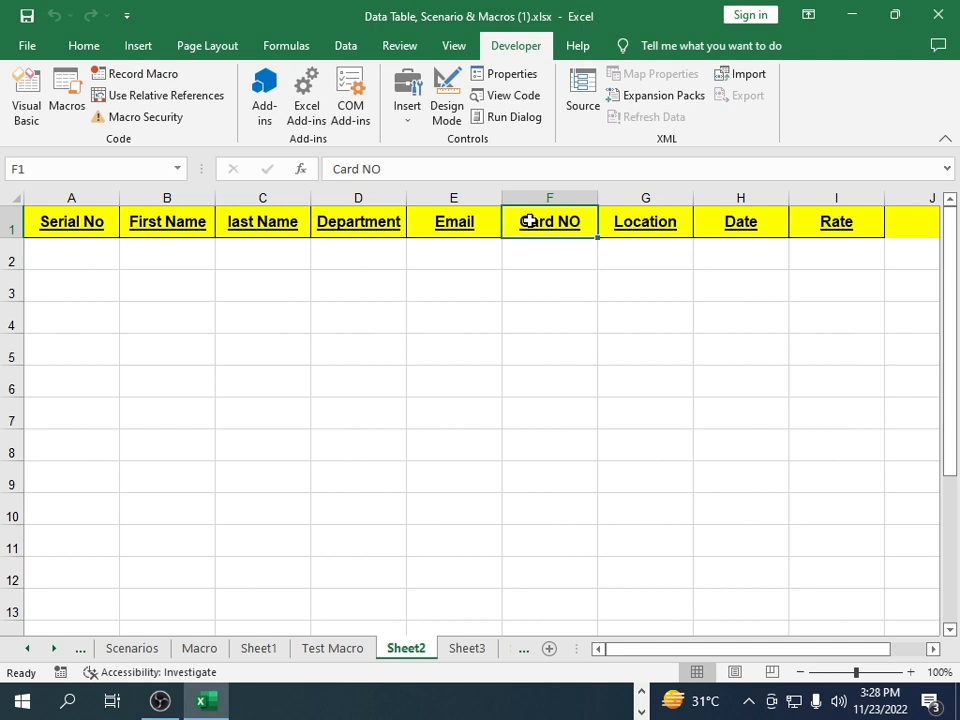
left_click(688, 223)
left_click(818, 225)
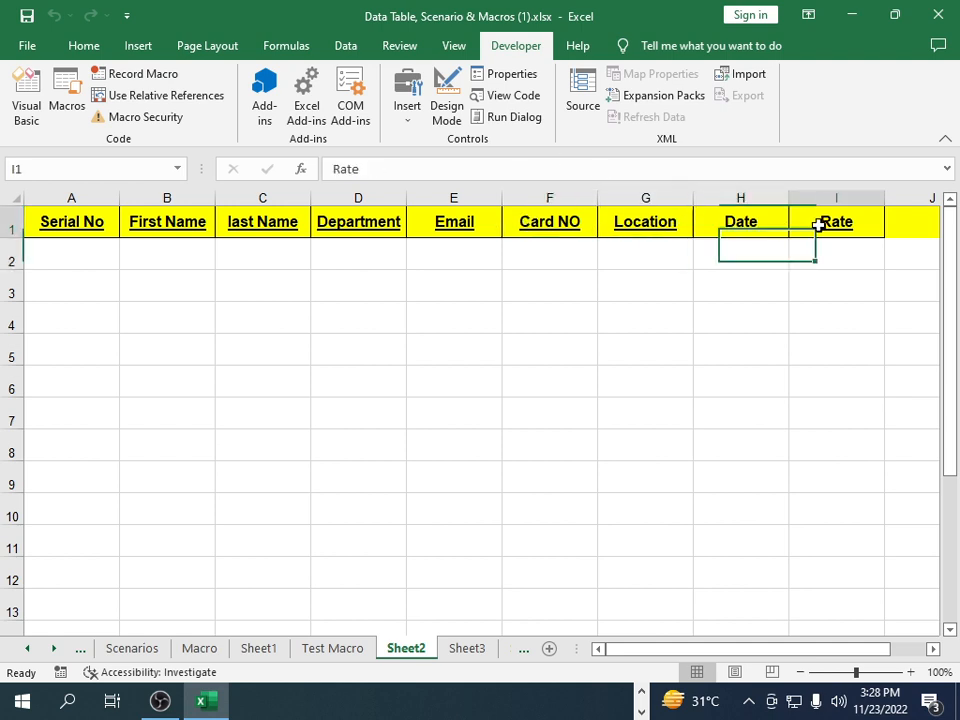
left_click(682, 222)
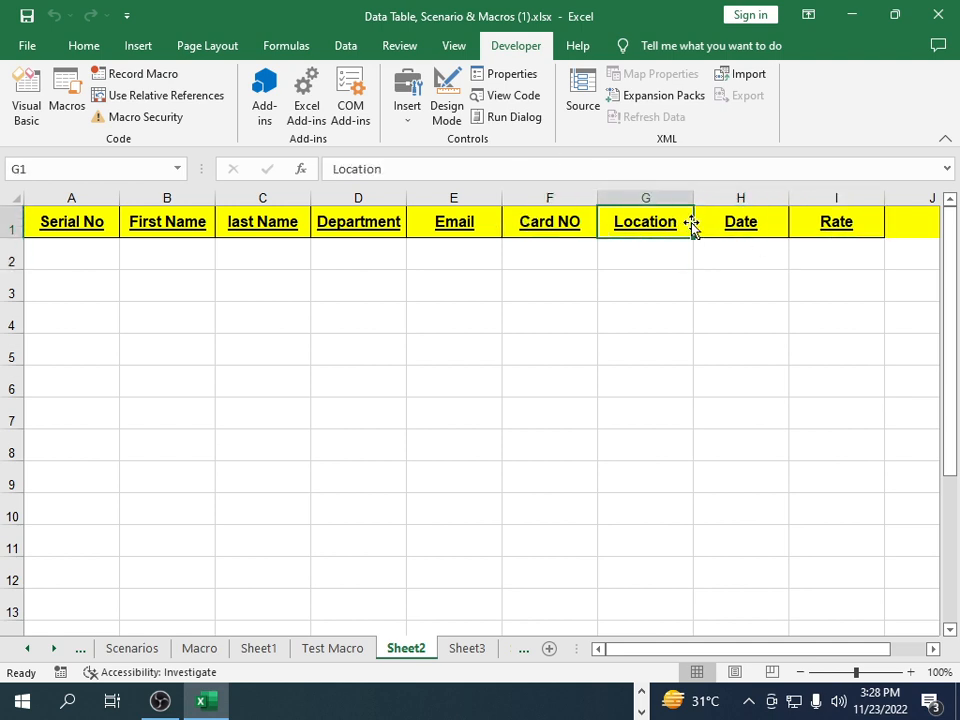
mouse_move(597, 198)
left_mouse_down()
mouse_move(581, 197)
mouse_move(593, 197)
left_mouse_up()
left_click(621, 271)
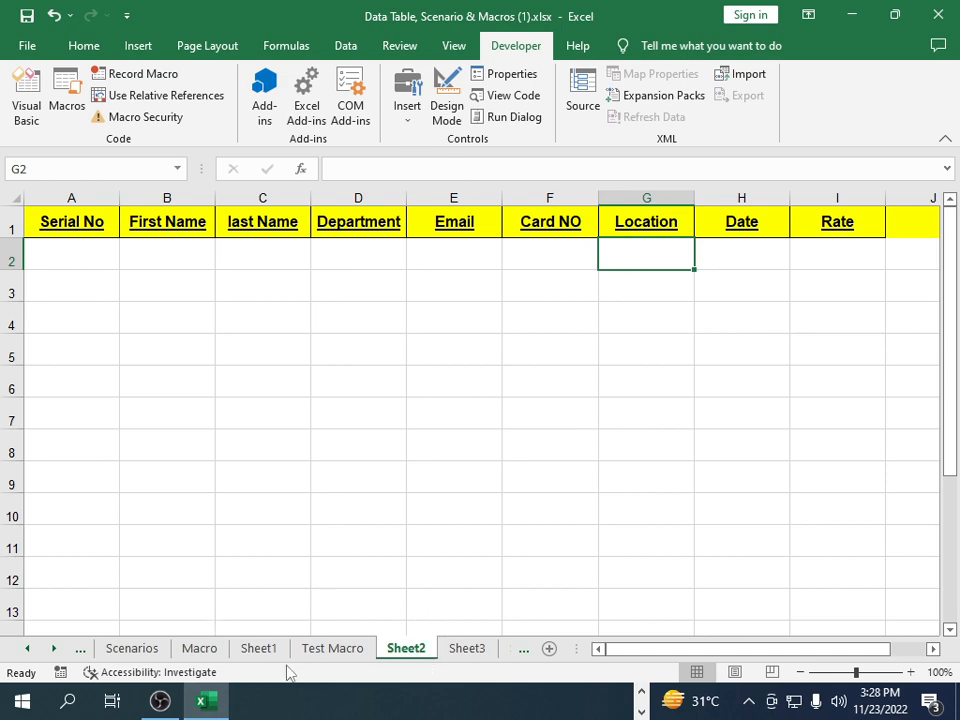
- Return to the Test Macro sheet and select the date in cell H3
left_click(318, 652)
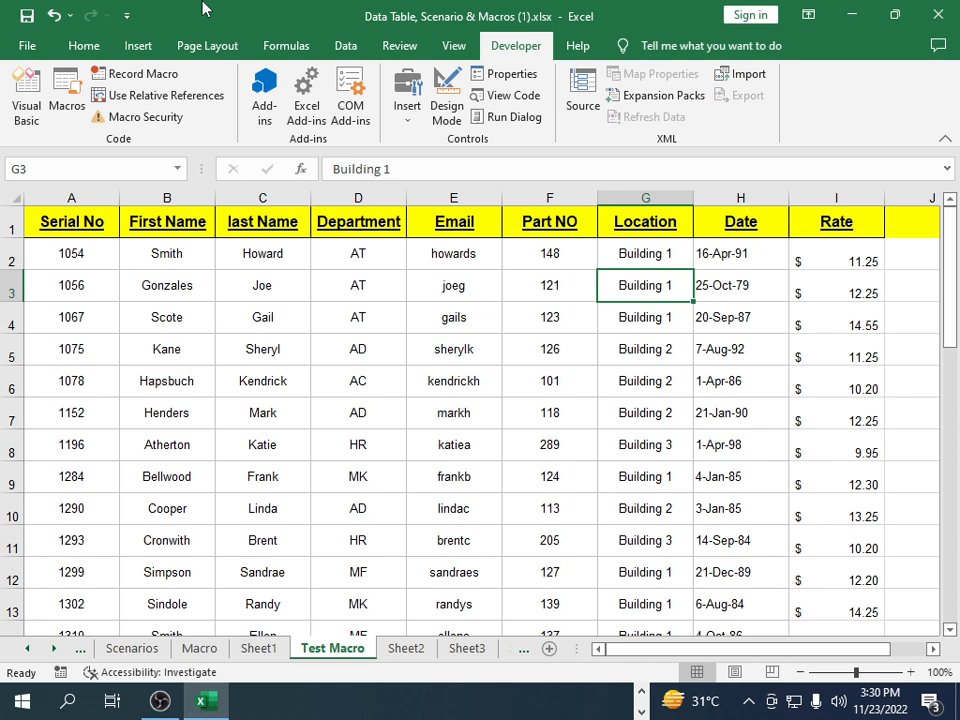
left_click(724, 297)
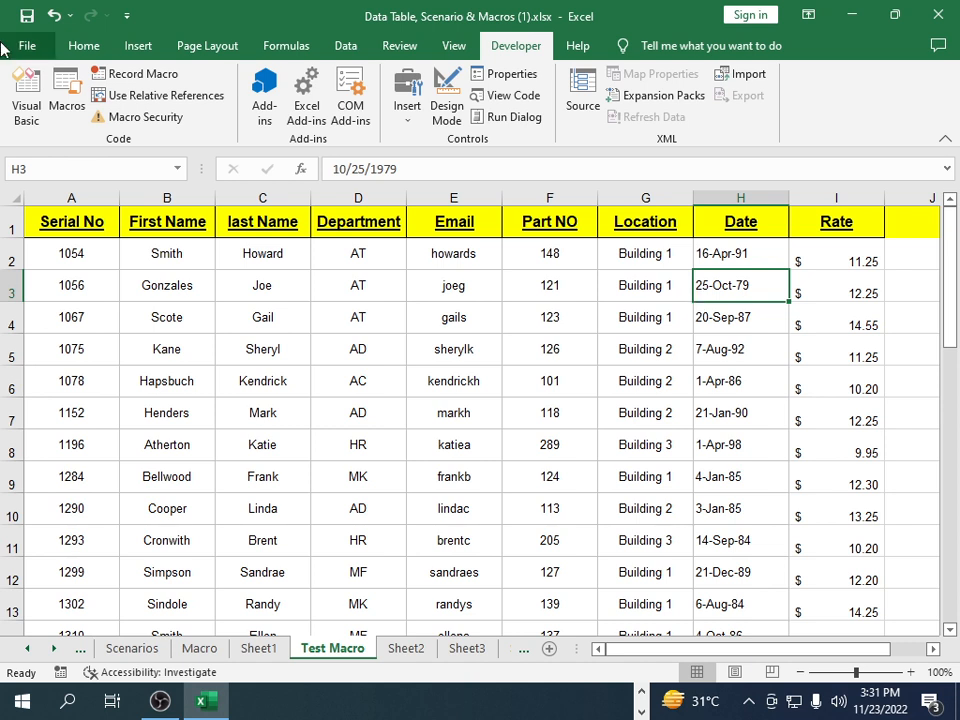
- Check the Part NO column on Test Macro, and review the Scenarios, Data Table and Macro sheets, ending on Sheet1
left_click(530, 232)
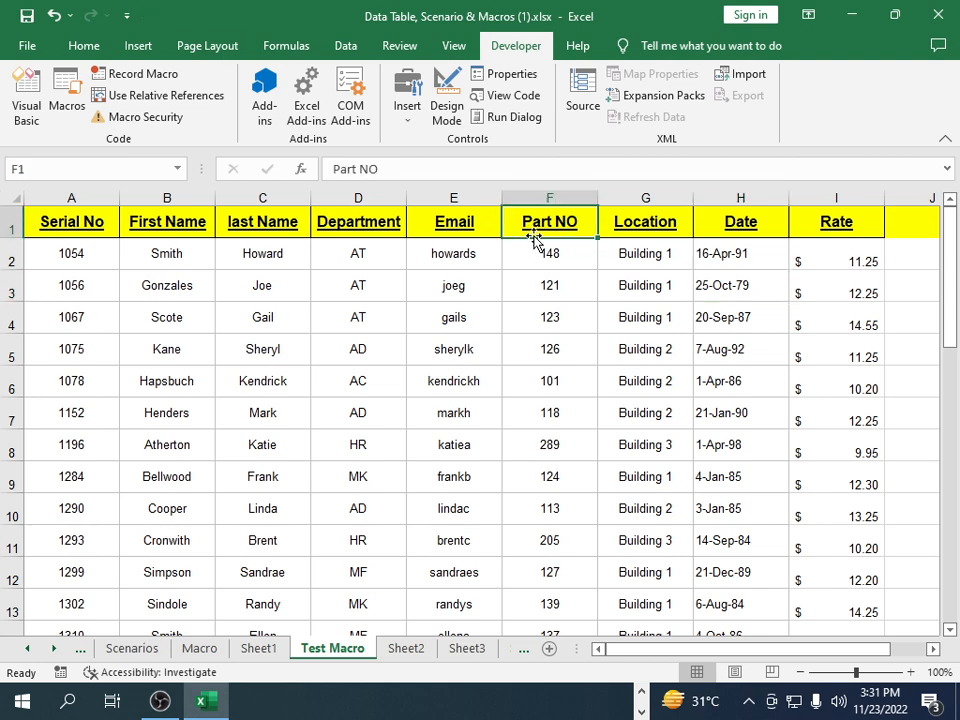
left_click(538, 248)
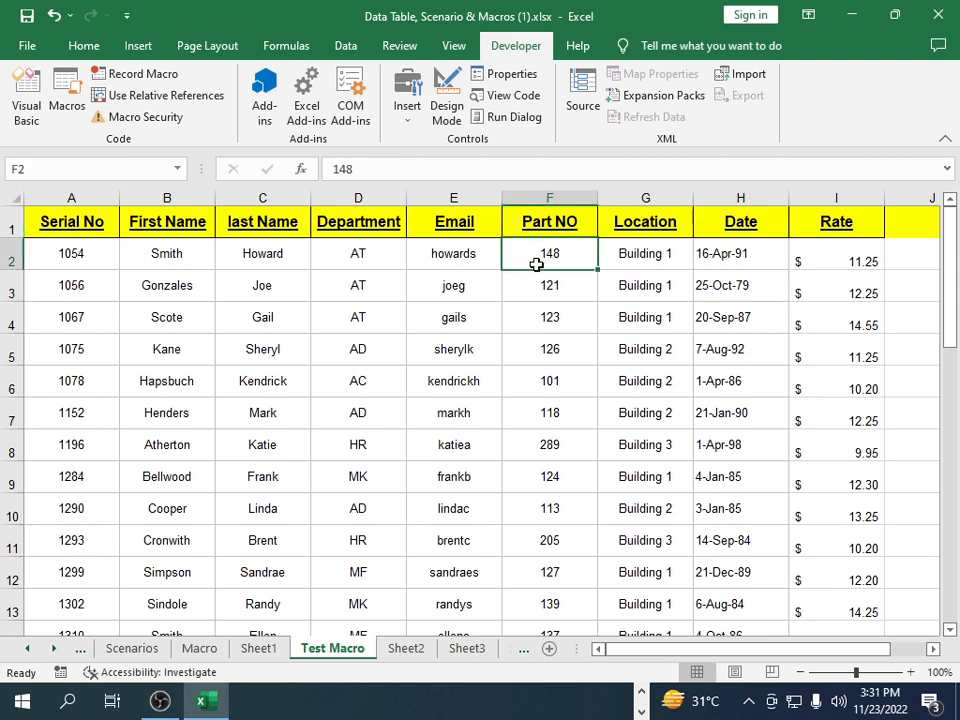
left_click(262, 648)
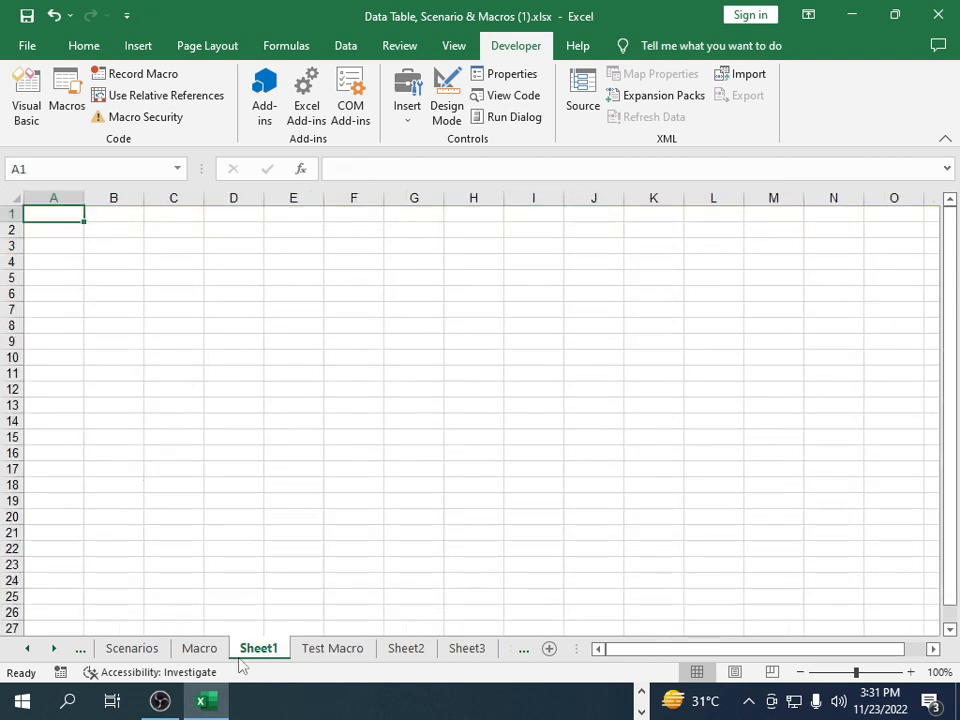
left_click(212, 650)
left_click(150, 650)
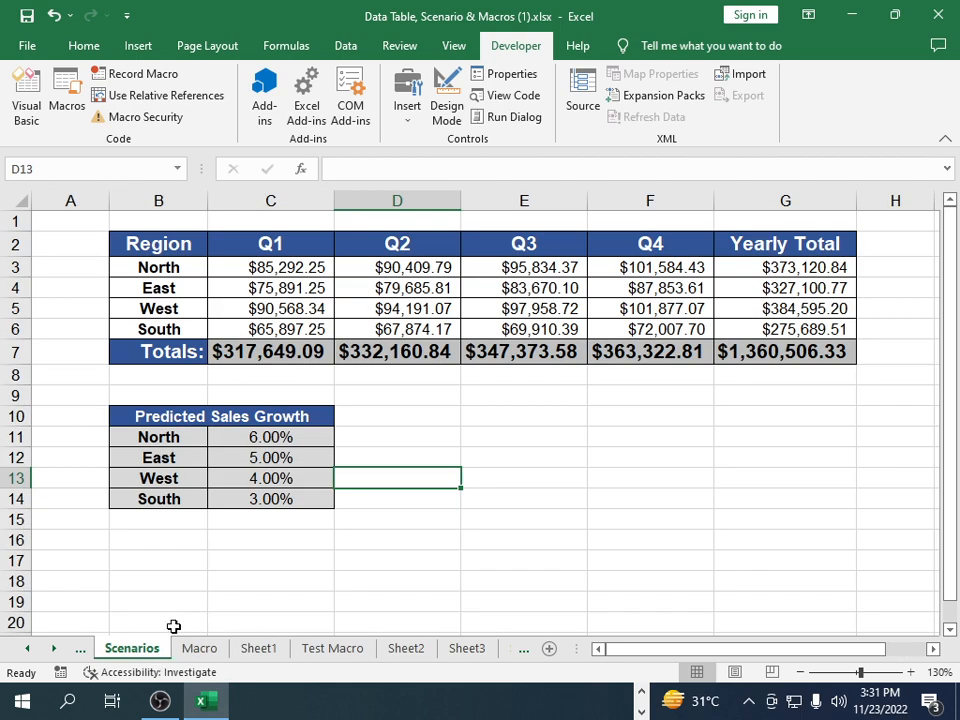
left_click(28, 649)
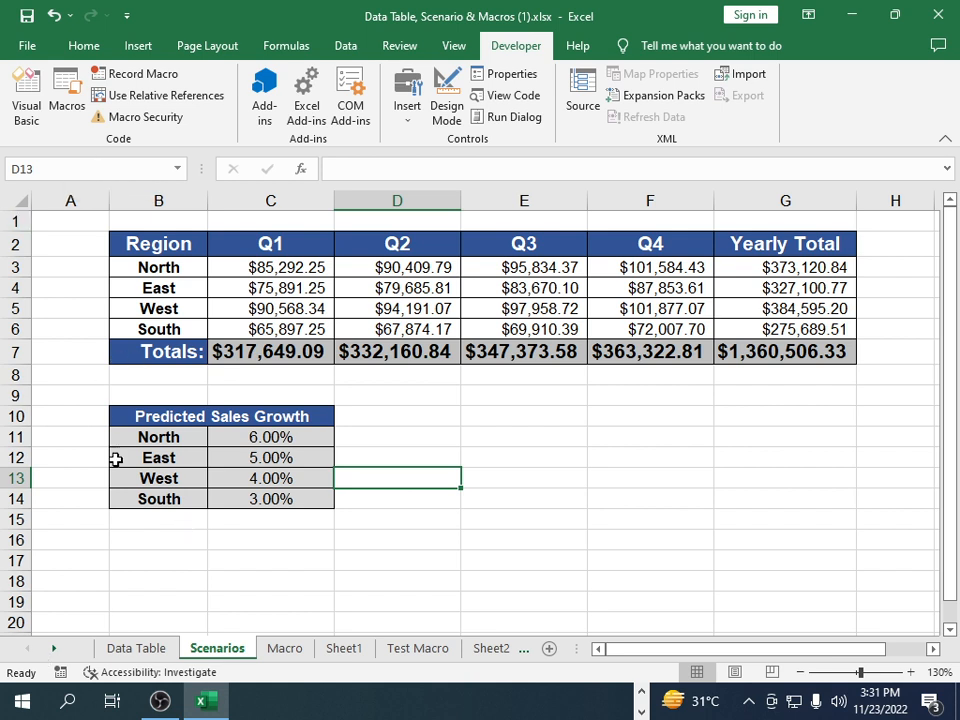
left_click(154, 647)
left_click(270, 652)
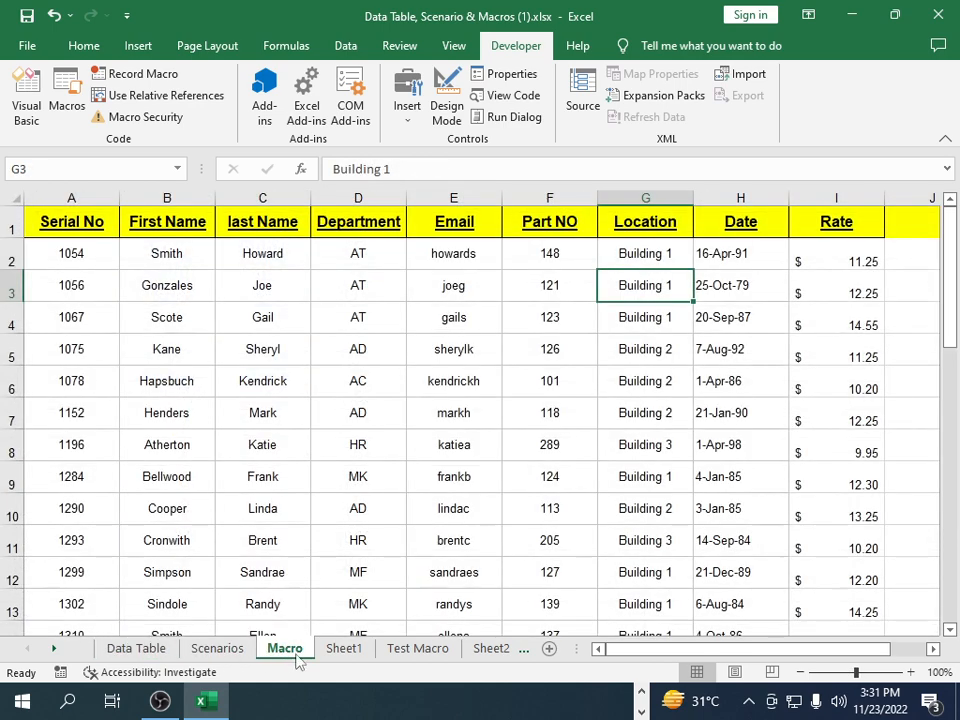
left_click(328, 655)
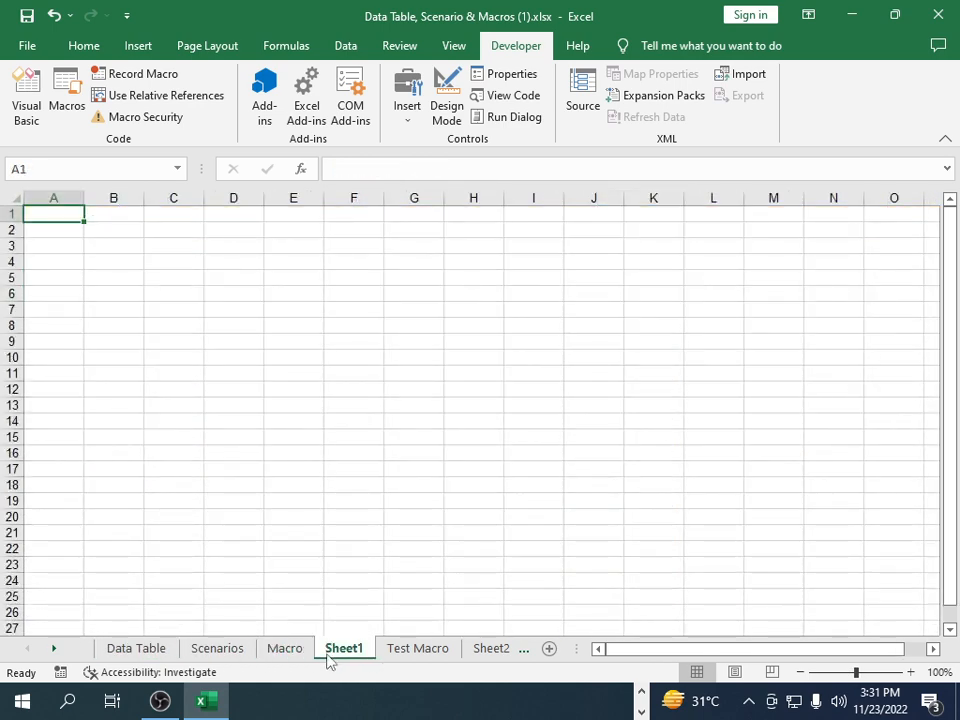